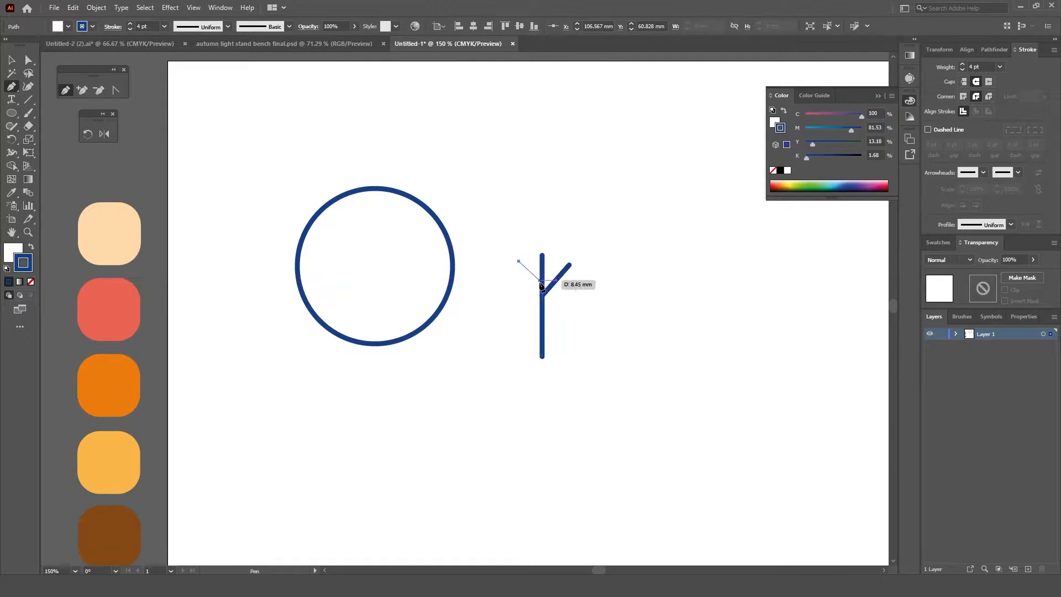
Step: Finish the left branch on the trunk and move the branched trunk onto the lower part of the circle
{"action": "left_click", "coordinate": [543, 287]}
{"action": "key", "text": "v"}
{"action": "left_click_drag", "start_coordinate": [542, 348], "coordinate": [378, 373]}
{"action": "left_click", "coordinate": [504, 375]}
{"action": "left_click_drag", "start_coordinate": [519, 369], "coordinate": [446, 367]}
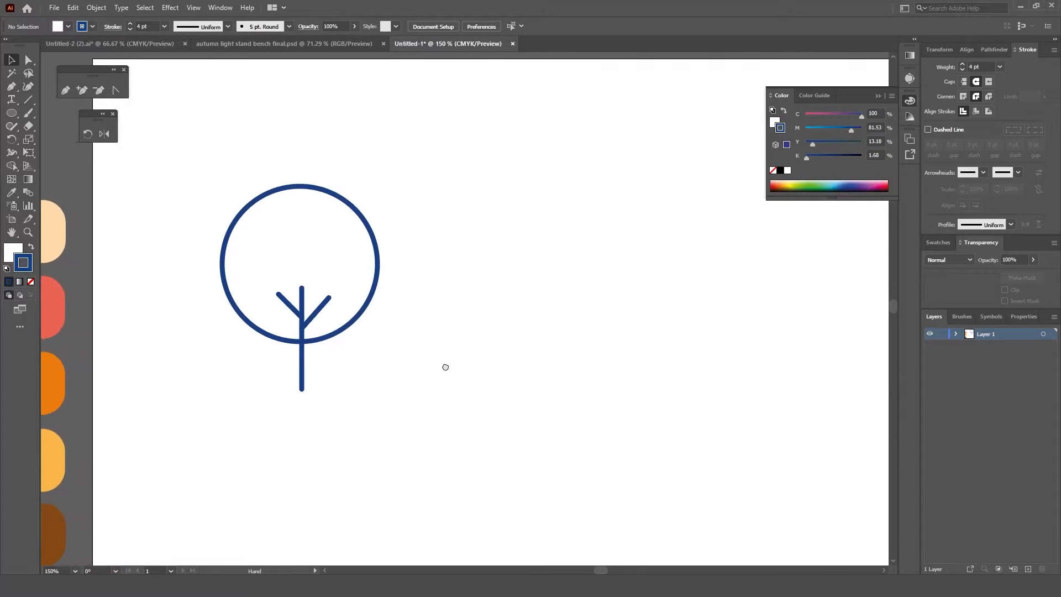
Step: Draw a square about 36.5 mm wide beside the circle tree and round its corners to about 8.4 mm
{"action": "left_click_drag", "start_coordinate": [11, 113], "coordinate": [53, 123]}
{"action": "left_click_drag", "start_coordinate": [433, 212], "coordinate": [575, 350]}
{"action": "key", "text": "ctrl+z"}
{"action": "left_click_drag", "start_coordinate": [11, 116], "coordinate": [56, 113]}
{"action": "left_click_drag", "start_coordinate": [433, 223], "coordinate": [460, 250]}
{"action": "key", "text": "v"}
Step: Copy the circle tree's trunk and branches onto the lower part of the rounded square
{"action": "left_click_drag", "start_coordinate": [279, 277], "coordinate": [500, 340]}
{"action": "key", "text": "ctrl+z"}
{"action": "left_click", "coordinate": [303, 368]}
{"action": "left_click", "coordinate": [296, 308], "text": "shift"}
Step: Remove the white fill from the rounded square, keeping only its blue outline
{"action": "left_click", "coordinate": [497, 259]}
{"action": "left_click", "coordinate": [11, 251]}
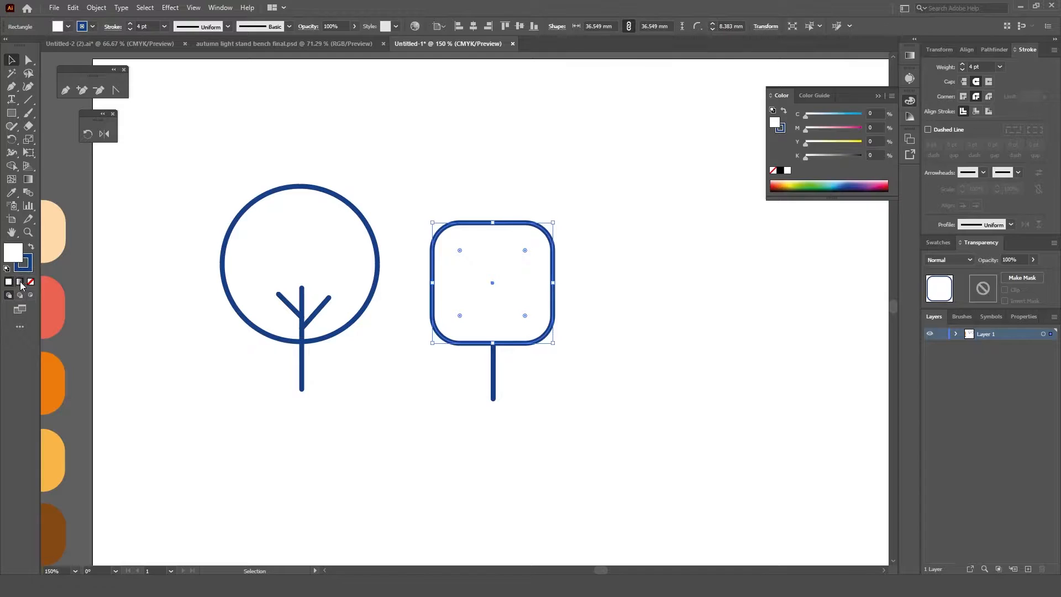
{"action": "left_click", "coordinate": [30, 282]}
{"action": "left_click", "coordinate": [321, 240]}
{"action": "left_click", "coordinate": [491, 274]}
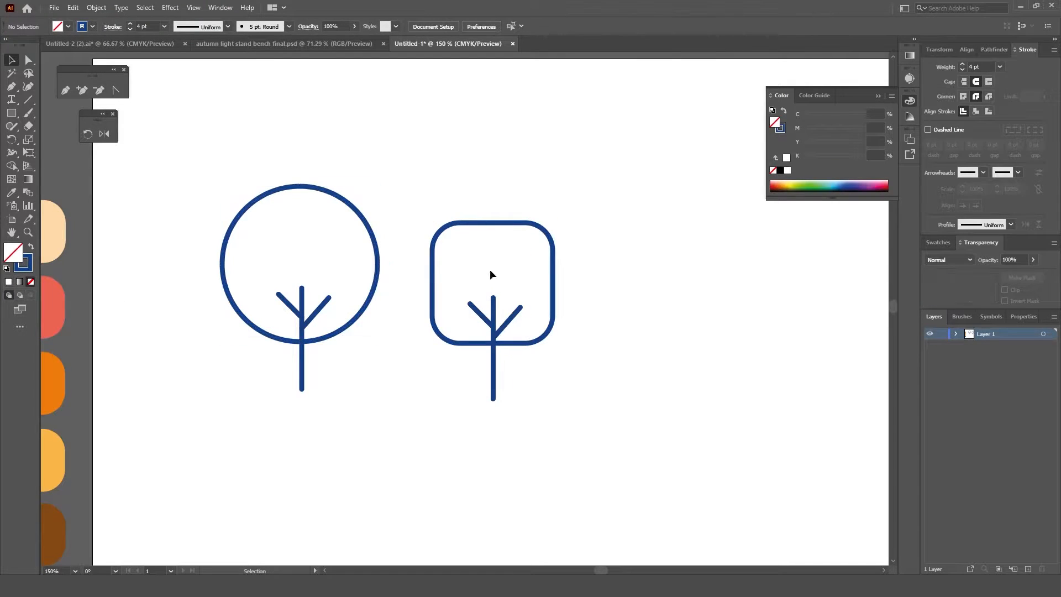
Step: Move the square tree's trunk and branches slightly upward and reflect them across the vertical axis
{"action": "left_click", "coordinate": [493, 377]}
{"action": "left_click", "coordinate": [506, 325], "text": "shift"}
{"action": "left_click", "coordinate": [481, 314], "text": "shift"}
{"action": "left_click_drag", "start_coordinate": [494, 333], "coordinate": [495, 326]}
{"action": "right_click", "coordinate": [518, 388]}
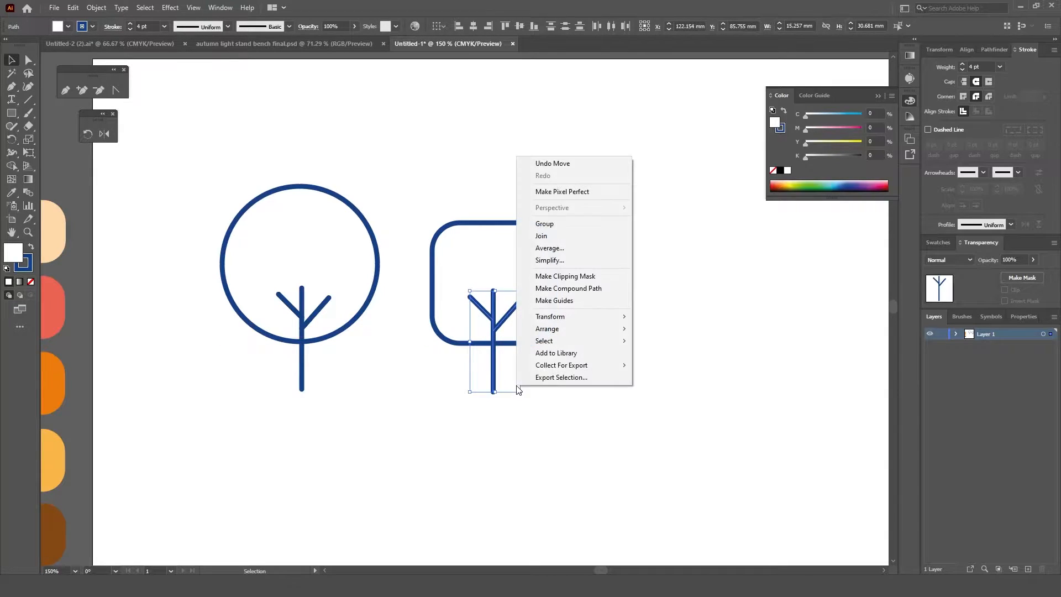
{"action": "mouse_move", "coordinate": [610, 321]}
{"action": "left_click", "coordinate": [662, 357]}
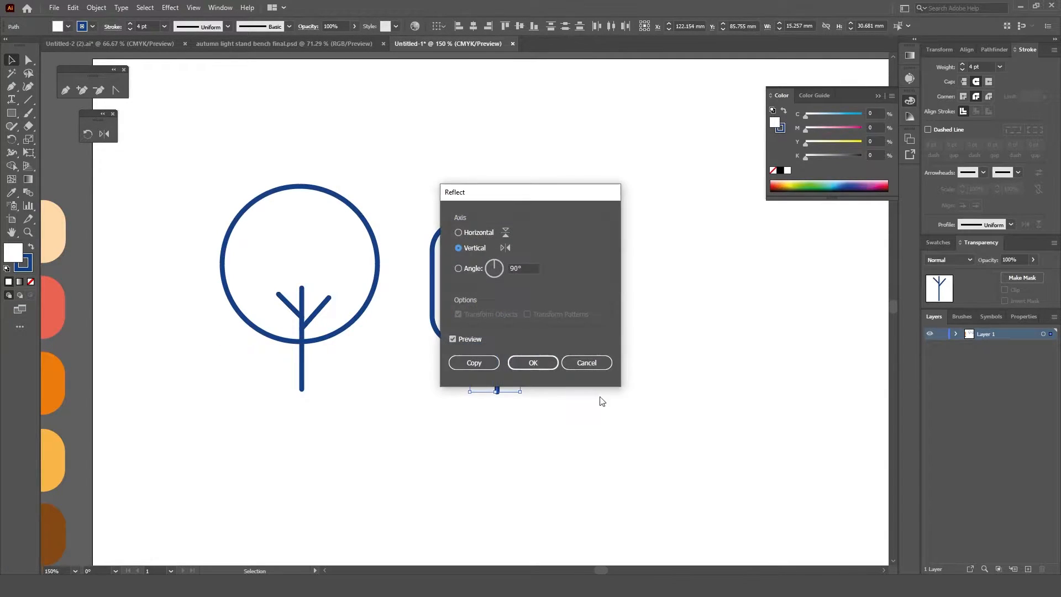
{"action": "left_click", "coordinate": [532, 363]}
{"action": "left_click", "coordinate": [512, 386]}
Step: Shift the square tree's trunk slightly upward and add a copy of its right branch higher on the trunk
{"action": "left_click", "coordinate": [498, 373]}
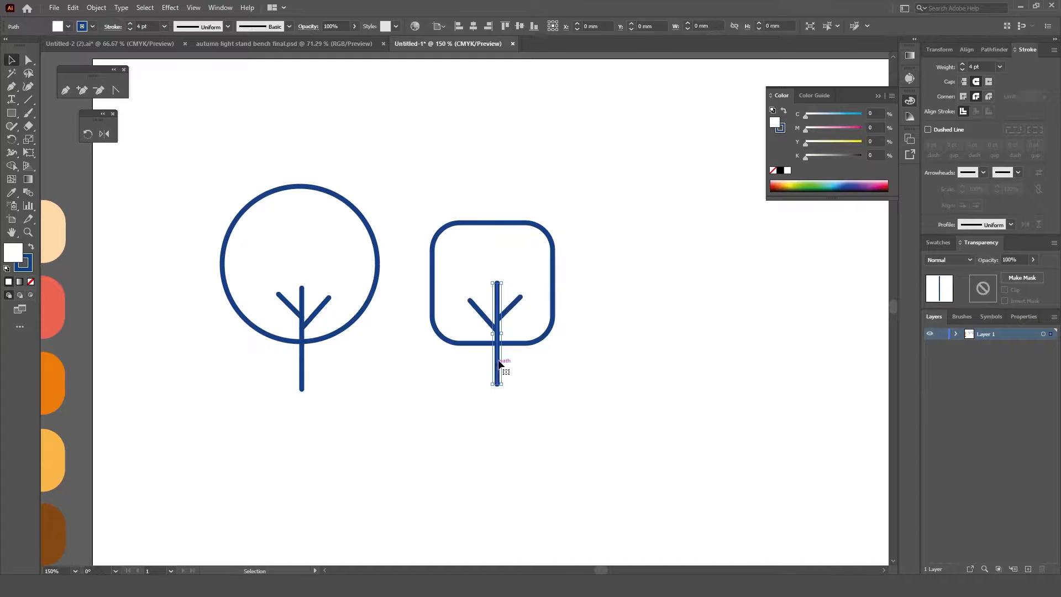
{"action": "left_click_drag", "start_coordinate": [510, 310], "coordinate": [514, 286]}
{"action": "left_click", "coordinate": [629, 365]}
Step: Enlarge the whole square tree slightly and move it close beside the circle tree
{"action": "left_click_drag", "start_coordinate": [585, 250], "coordinate": [466, 409]}
{"action": "left_click_drag", "start_coordinate": [553, 384], "coordinate": [568, 404]}
{"action": "left_click_drag", "start_coordinate": [513, 360], "coordinate": [468, 345]}
{"action": "left_click", "coordinate": [578, 393]}
Step: Shorten the square tree's left branch and reposition the branches so they alternate along the trunk
{"action": "scroll", "coordinate": [579, 394], "scroll_direction": "down", "scroll_amount": 1}
{"action": "left_click_drag", "start_coordinate": [628, 393], "coordinate": [500, 360]}
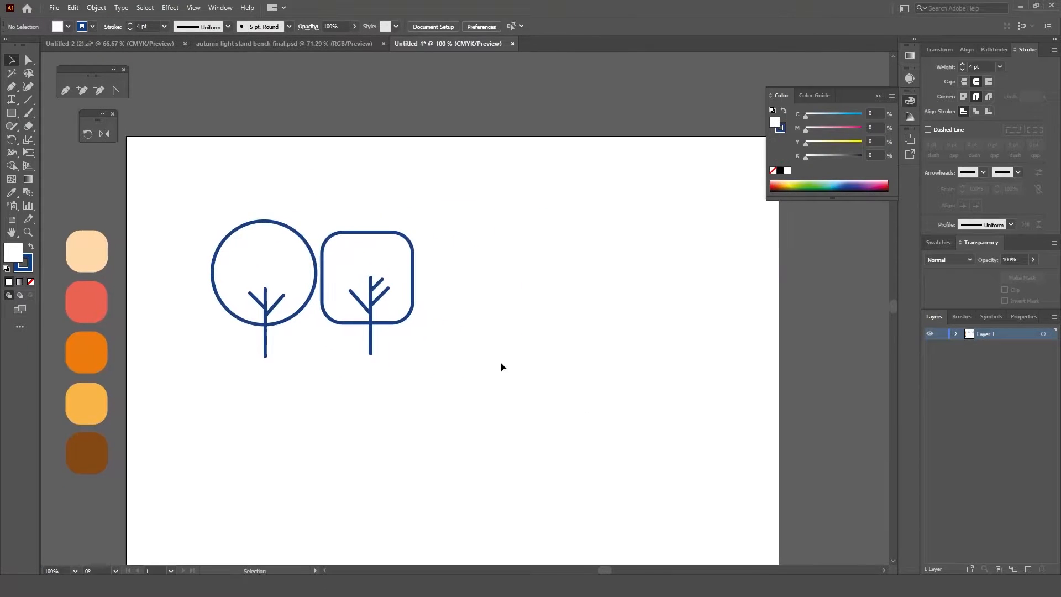
{"action": "left_click", "coordinate": [375, 302]}
{"action": "left_click_drag", "start_coordinate": [360, 303], "coordinate": [378, 279]}
{"action": "left_click", "coordinate": [400, 333]}
{"action": "left_click", "coordinate": [463, 354]}
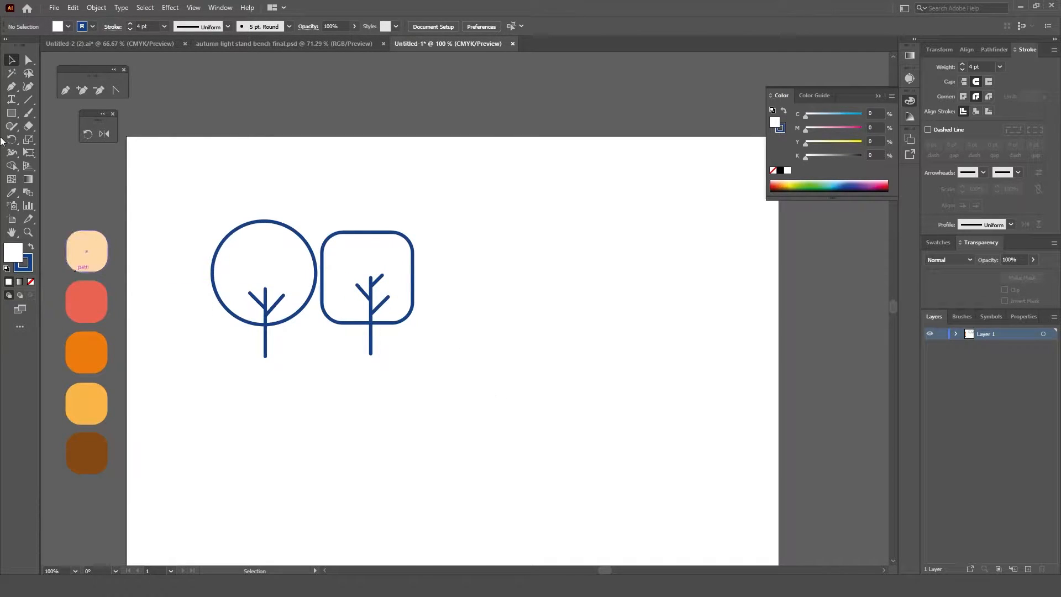
Step: Draw a wide, unfilled rectangle below the trees as the bench's upper back slat
{"action": "left_click_drag", "start_coordinate": [499, 408], "coordinate": [440, 324]}
{"action": "scroll", "coordinate": [441, 324], "scroll_direction": "up", "scroll_amount": 1}
{"action": "mouse_move", "coordinate": [262, 305]}
{"action": "left_mouse_down"}
{"action": "mouse_move", "coordinate": [510, 346]}
{"action": "mouse_move", "coordinate": [536, 335]}
{"action": "left_mouse_up"}
{"action": "key", "text": "ctrl+z"}
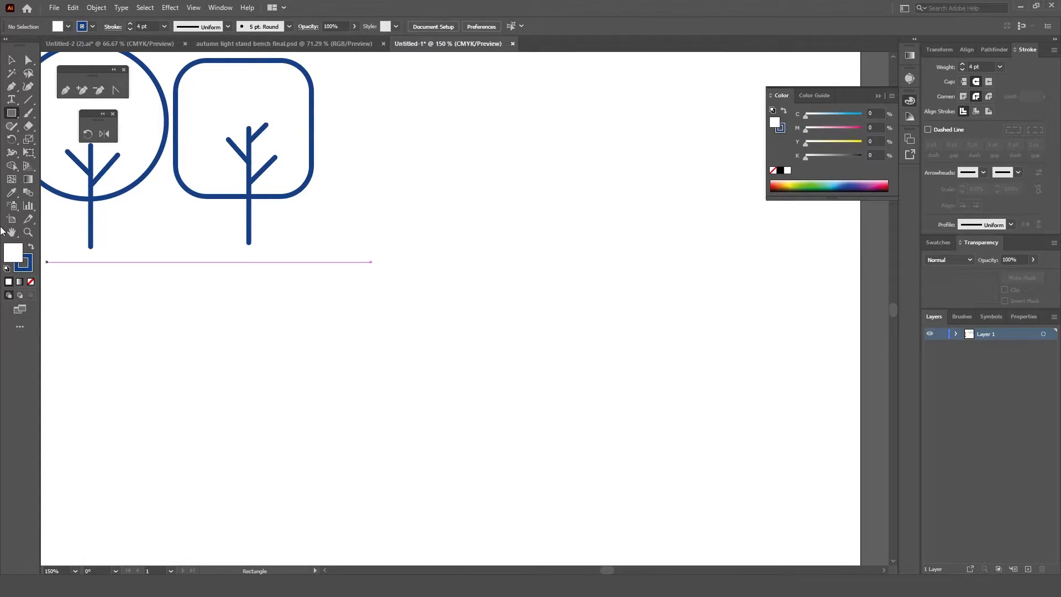
{"action": "left_click", "coordinate": [31, 282]}
{"action": "mouse_move", "coordinate": [310, 302]}
{"action": "left_mouse_down"}
{"action": "mouse_move", "coordinate": [325, 313]}
{"action": "mouse_move", "coordinate": [568, 334]}
{"action": "left_mouse_up"}
Step: Duplicate the back slat directly below the first one, leaving a narrow gap
{"action": "key", "text": "v"}
{"action": "left_click", "coordinate": [507, 359]}
{"action": "key", "text": "ctrl+z"}
{"action": "left_click", "coordinate": [489, 334]}
{"action": "left_click_drag", "start_coordinate": [483, 334], "coordinate": [484, 376]}
Step: Add two narrow vertical posts crossing the back slats, one near each end of the bench
{"action": "key", "text": "m"}
{"action": "left_click_drag", "start_coordinate": [604, 292], "coordinate": [499, 422]}
{"action": "key", "text": "v"}
{"action": "left_click", "coordinate": [362, 375]}
{"action": "left_click", "coordinate": [498, 429]}
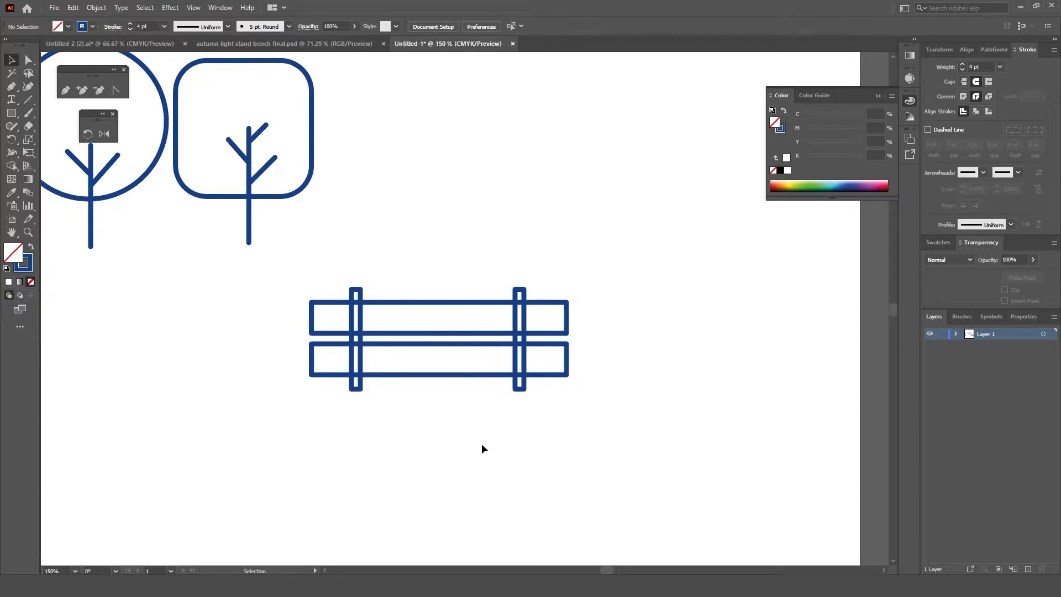
Step: Draw a long thin seat rectangle beneath the posts and align it with the two slats on their horizontal centers
{"action": "key", "text": "m"}
{"action": "left_click_drag", "start_coordinate": [303, 444], "coordinate": [559, 417]}
{"action": "key", "text": "v"}
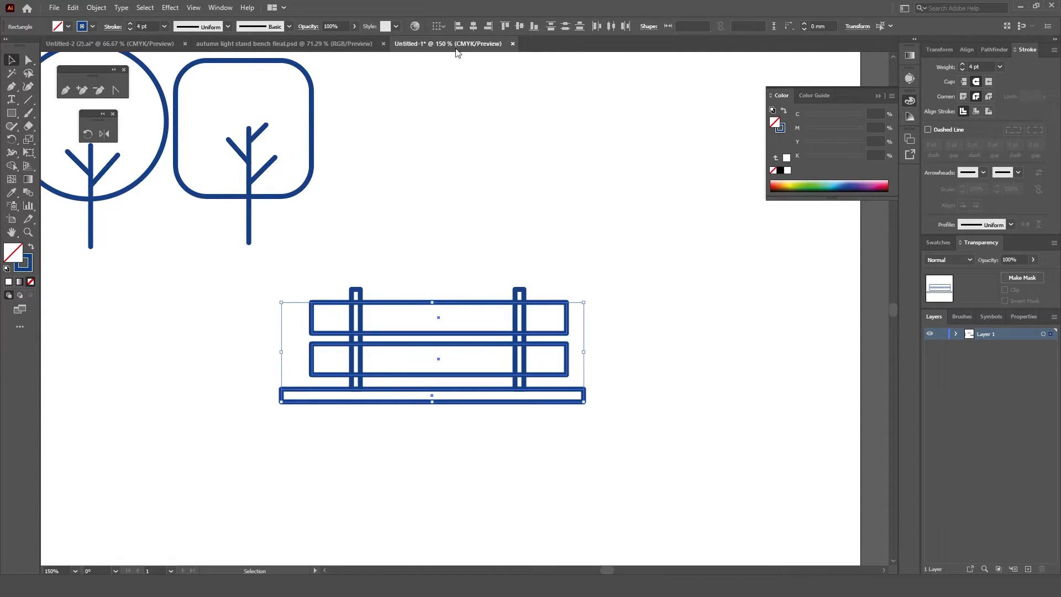
{"action": "left_click", "coordinate": [473, 26]}
{"action": "left_click", "coordinate": [491, 242]}
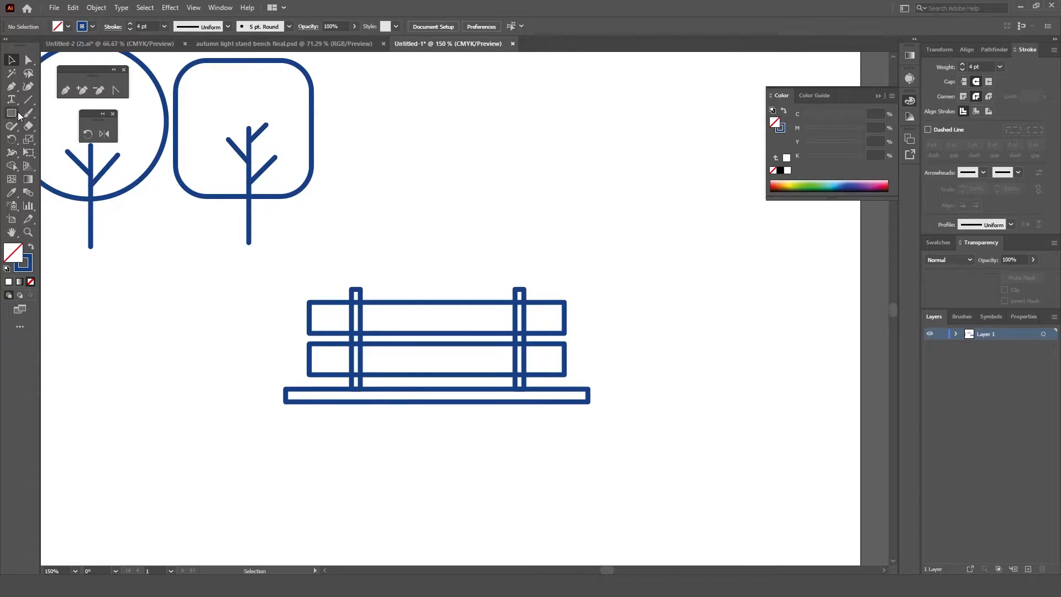
Step: Draw a short bench leg under the seat and copy it to the other end
{"action": "mouse_move", "coordinate": [249, 473]}
{"action": "left_mouse_down"}
{"action": "mouse_move", "coordinate": [264, 500]}
{"action": "mouse_move", "coordinate": [337, 463]}
{"action": "mouse_move", "coordinate": [345, 446]}
{"action": "left_mouse_up"}
{"action": "key", "text": "v"}
{"action": "left_click_drag", "start_coordinate": [333, 453], "coordinate": [558, 441]}
{"action": "left_click", "coordinate": [485, 509]}
Step: Select the complete bench and move it up beside the square tree
{"action": "left_click_drag", "start_coordinate": [272, 284], "coordinate": [591, 448]}
{"action": "right_click", "coordinate": [523, 403]}
{"action": "left_click_drag", "start_coordinate": [409, 304], "coordinate": [438, 129]}
{"action": "left_click_drag", "start_coordinate": [457, 389], "coordinate": [472, 346]}
{"action": "scroll", "coordinate": [472, 346], "scroll_direction": "down", "scroll_amount": 1}
{"action": "left_click_drag", "start_coordinate": [613, 117], "coordinate": [140, 206]}
{"action": "left_click", "coordinate": [320, 409]}
{"action": "scroll", "coordinate": [372, 390], "scroll_direction": "up", "scroll_amount": 2}
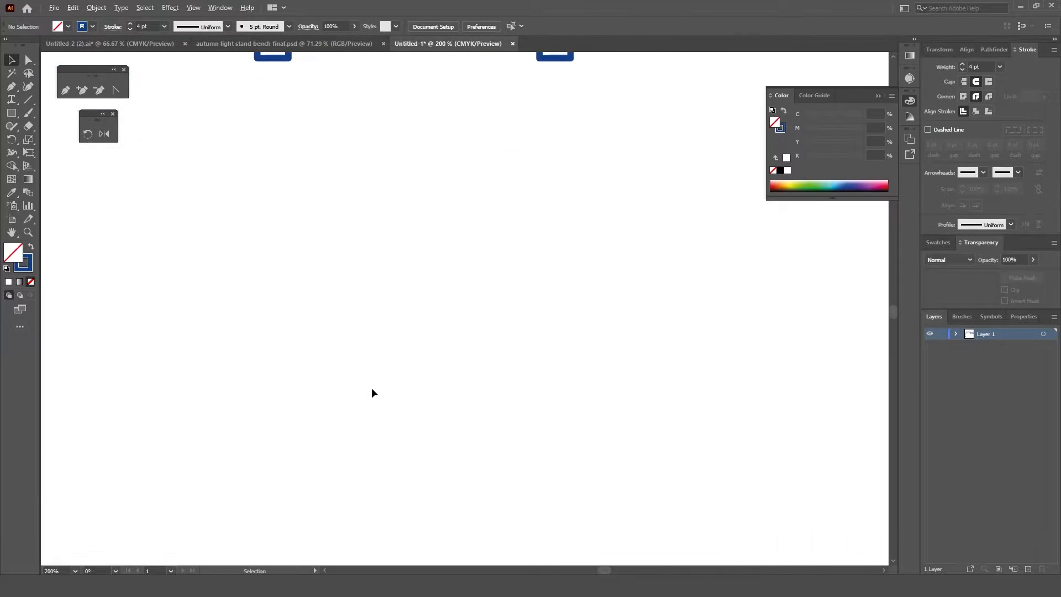
{"action": "left_click_drag", "start_coordinate": [315, 291], "coordinate": [411, 366]}
{"action": "left_click", "coordinate": [221, 43]}
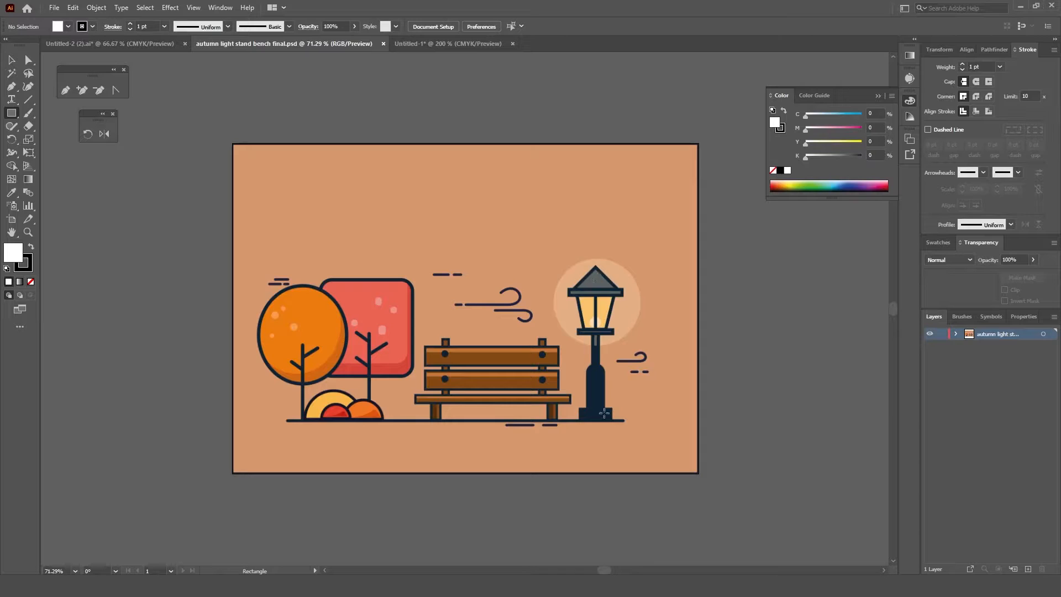
{"action": "left_click", "coordinate": [426, 44]}
{"action": "left_click_drag", "start_coordinate": [411, 365], "coordinate": [485, 415]}
{"action": "key", "text": "Delete"}
Step: Draw a square rotated into a diamond and cover its lower half with a 55.83 by 23.891 mm rectangle
{"action": "mouse_move", "coordinate": [342, 264]}
{"action": "left_mouse_down"}
{"action": "mouse_move", "coordinate": [478, 400]}
{"action": "mouse_move", "coordinate": [500, 332]}
{"action": "left_mouse_up"}
{"action": "key", "text": "v"}
{"action": "left_click_drag", "start_coordinate": [295, 342], "coordinate": [532, 438]}
{"action": "left_click", "coordinate": [11, 166]}
{"action": "left_click", "coordinate": [350, 370], "text": "alt"}
{"action": "key", "text": "ctrl+z"}
Step: Cut away the rectangle and the diamond's lower half with Shape Builder, keeping the triangular lamp roof
{"action": "key", "text": "v"}
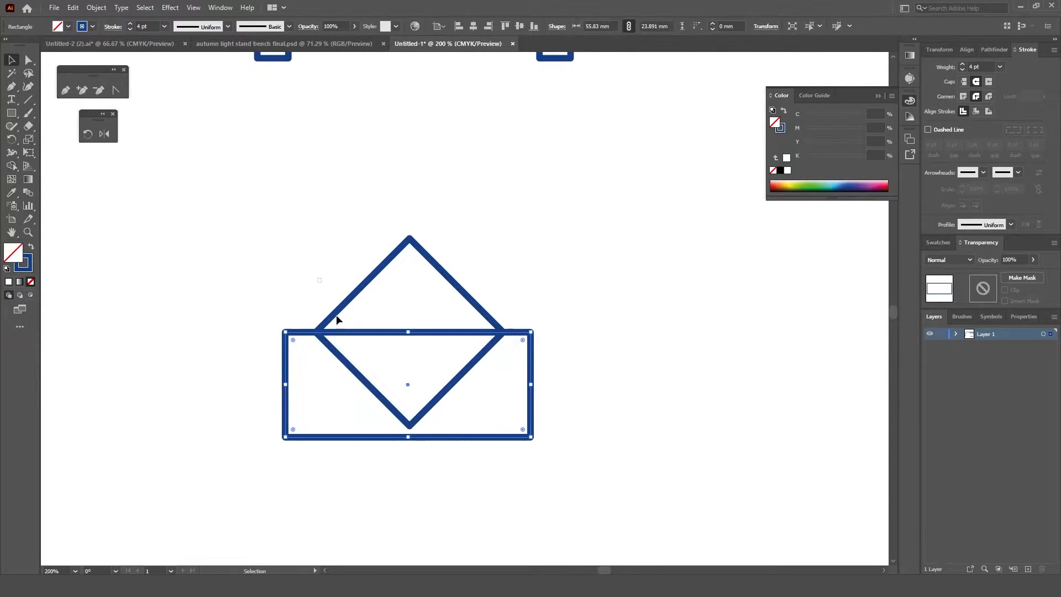
{"action": "left_click_drag", "start_coordinate": [325, 296], "coordinate": [357, 361]}
{"action": "left_click", "coordinate": [13, 168]}
{"action": "left_click", "coordinate": [353, 382], "text": "alt"}
{"action": "left_click", "coordinate": [363, 374], "text": "alt"}
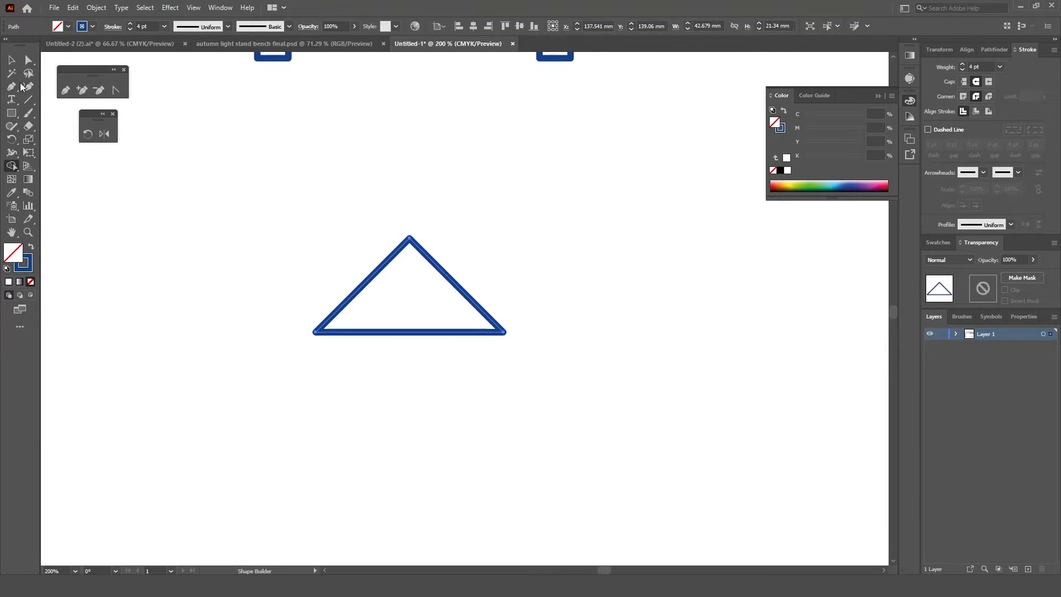
Step: Draw a bar about 45 mm wide directly under the lamp roof and center it horizontally with the triangle
{"action": "left_click_drag", "start_coordinate": [310, 333], "coordinate": [511, 358]}
{"action": "key", "text": "v"}
{"action": "left_click_drag", "start_coordinate": [523, 312], "coordinate": [455, 363]}
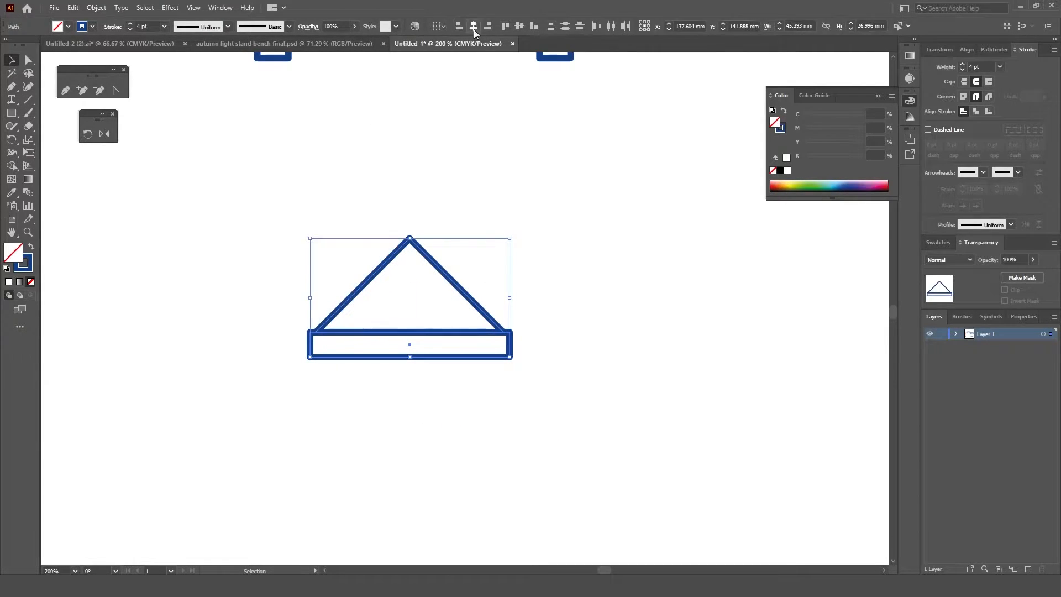
{"action": "left_click", "coordinate": [501, 320], "text": "shift"}
Step: Draw a rectangle of about 26 by 28.3 mm beside the roof and pull its bottom corners inward to taper it
{"action": "key", "text": "m"}
{"action": "left_click_drag", "start_coordinate": [563, 291], "coordinate": [679, 418]}
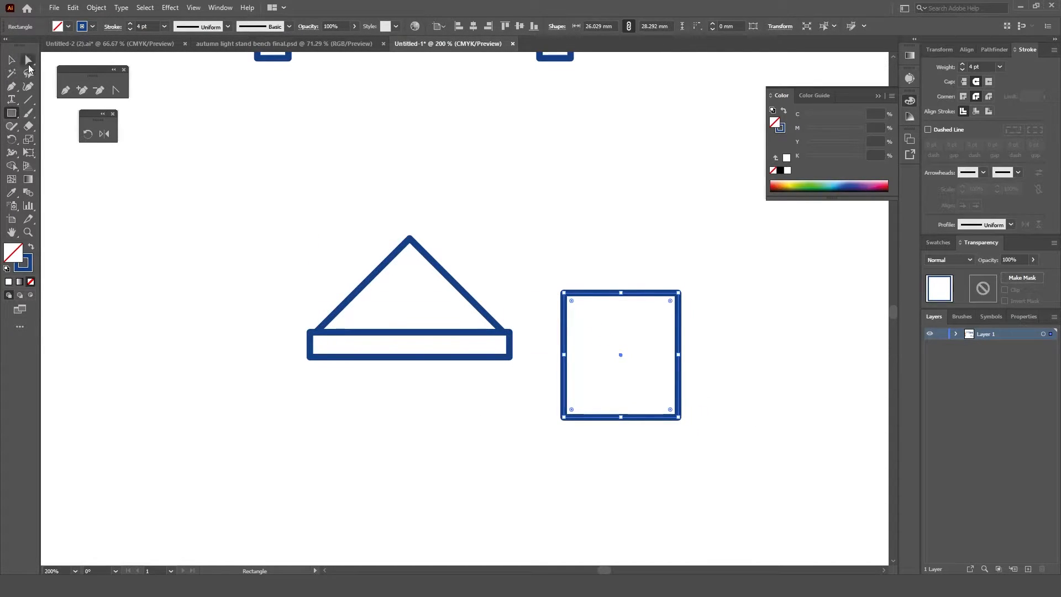
{"action": "left_click", "coordinate": [28, 65]}
{"action": "left_click_drag", "start_coordinate": [568, 420], "coordinate": [589, 416]}
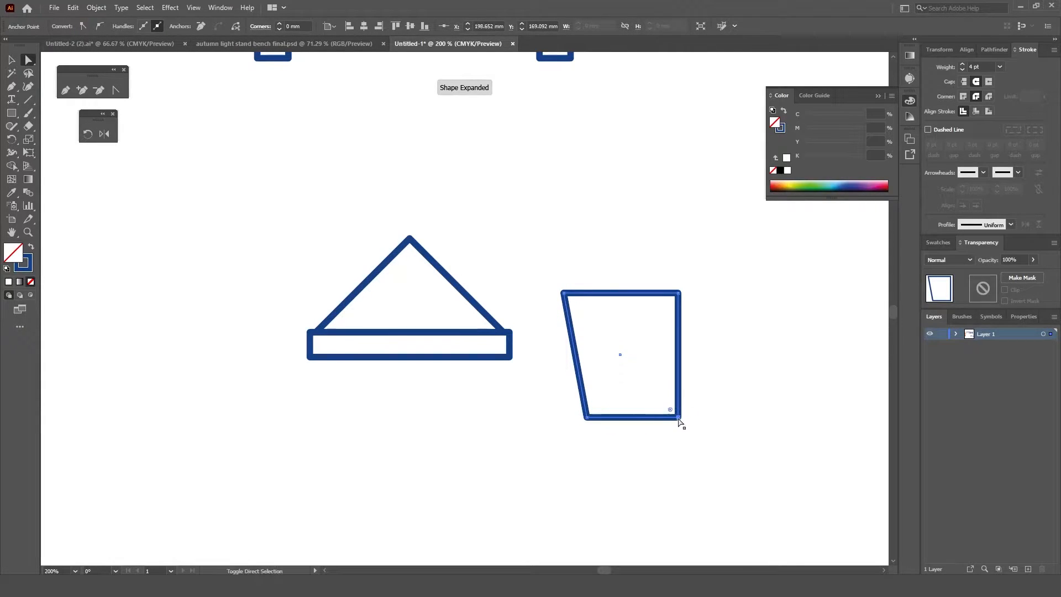
{"action": "left_click_drag", "start_coordinate": [679, 419], "coordinate": [654, 423]}
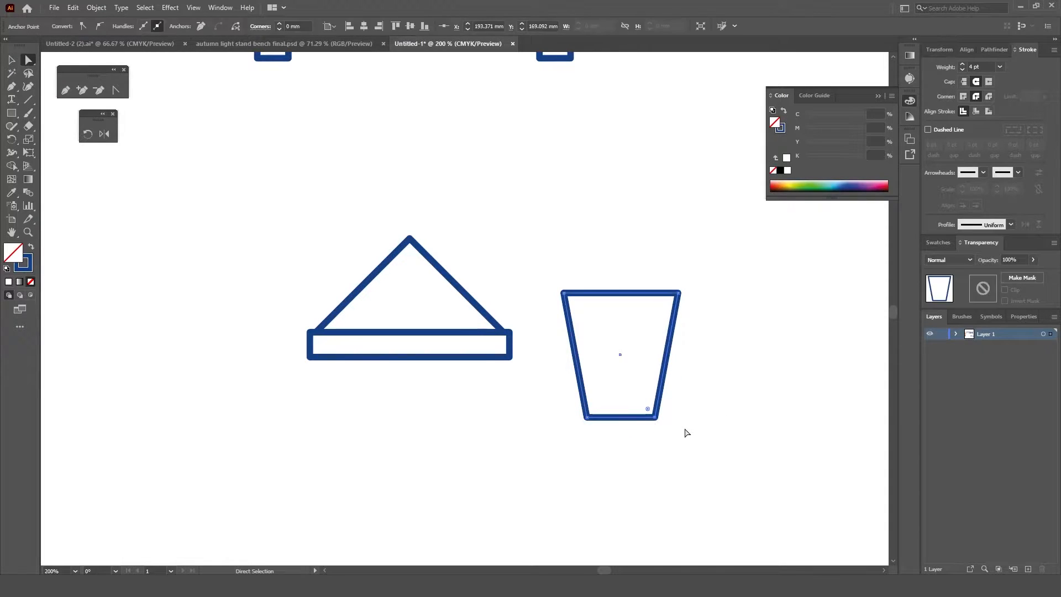
{"action": "left_click", "coordinate": [588, 422]}
{"action": "left_click_drag", "start_coordinate": [588, 421], "coordinate": [593, 418]}
{"action": "left_click", "coordinate": [609, 446]}
Step: Place the tapered lantern body under the roof bar and widen it to about 38 mm
{"action": "key", "text": "v"}
{"action": "left_click_drag", "start_coordinate": [671, 341], "coordinate": [457, 409]}
{"action": "left_click_drag", "start_coordinate": [346, 424], "coordinate": [323, 424]}
{"action": "mouse_move", "coordinate": [467, 425]}
{"action": "left_mouse_down"}
{"action": "mouse_move", "coordinate": [489, 429]}
{"action": "mouse_move", "coordinate": [473, 430]}
{"action": "left_mouse_up"}
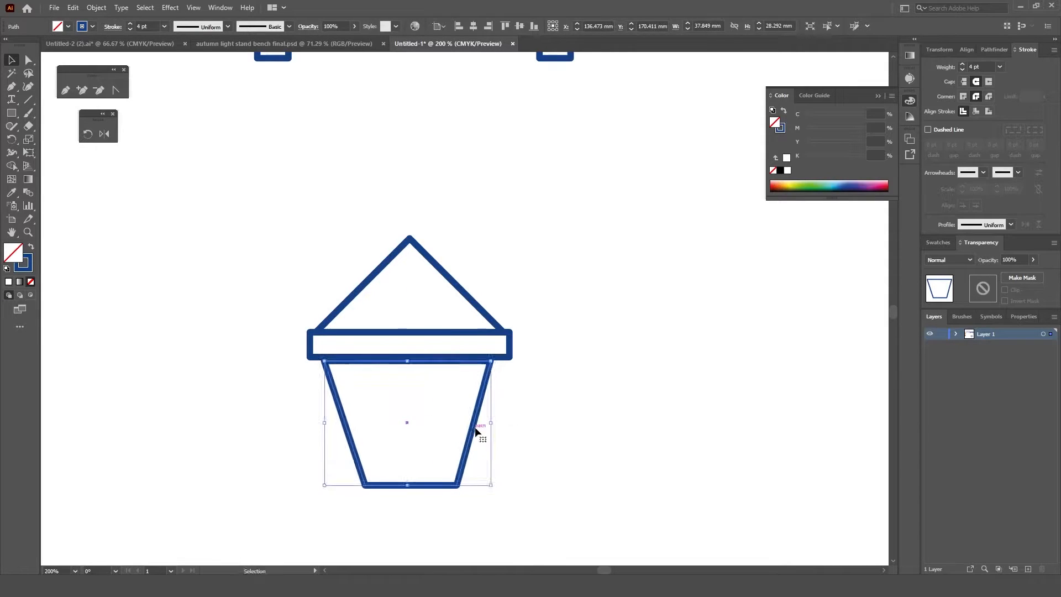
Step: Align the lantern body with the roof parts on their horizontal centers and nudge the body up against the bar
{"action": "left_click", "coordinate": [450, 344], "text": "shift"}
{"action": "left_click", "coordinate": [474, 27]}
{"action": "left_click", "coordinate": [551, 369]}
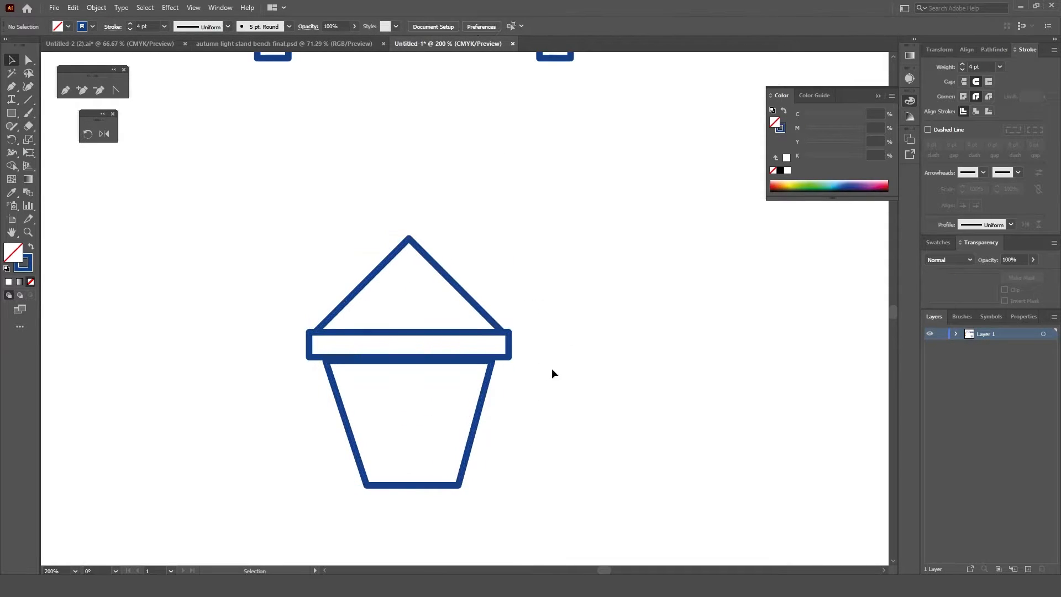
{"action": "left_click", "coordinate": [444, 486]}
{"action": "key", "text": "Up"}
{"action": "key", "text": "Up"}
{"action": "left_click", "coordinate": [569, 455]}
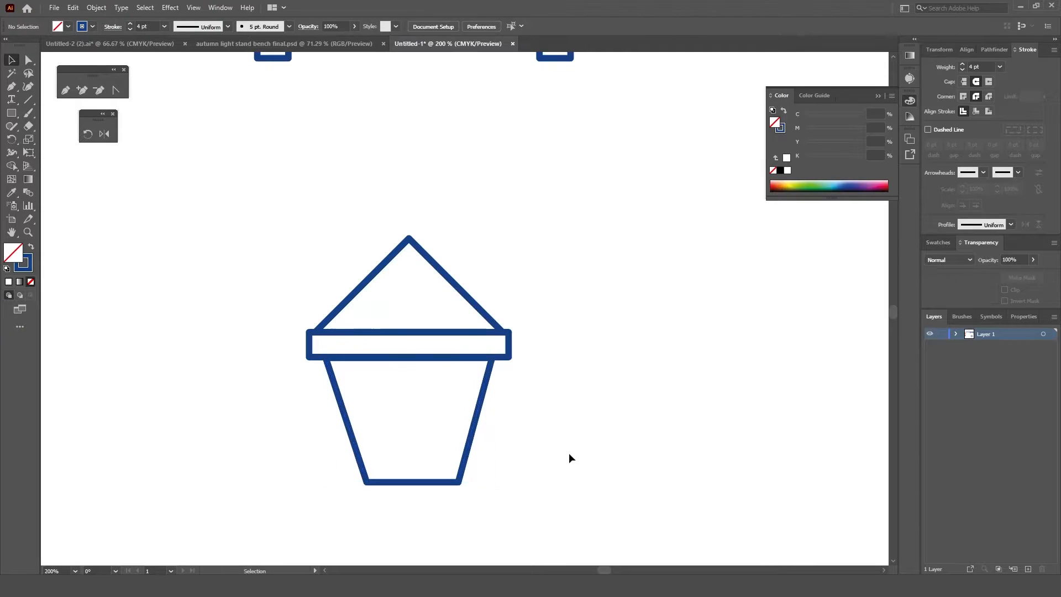
Step: Move the lantern body's lower left corner outward to match the slope of the opposite side
{"action": "scroll", "coordinate": [473, 474], "scroll_direction": "down", "scroll_amount": 1}
{"action": "left_click", "coordinate": [394, 481]}
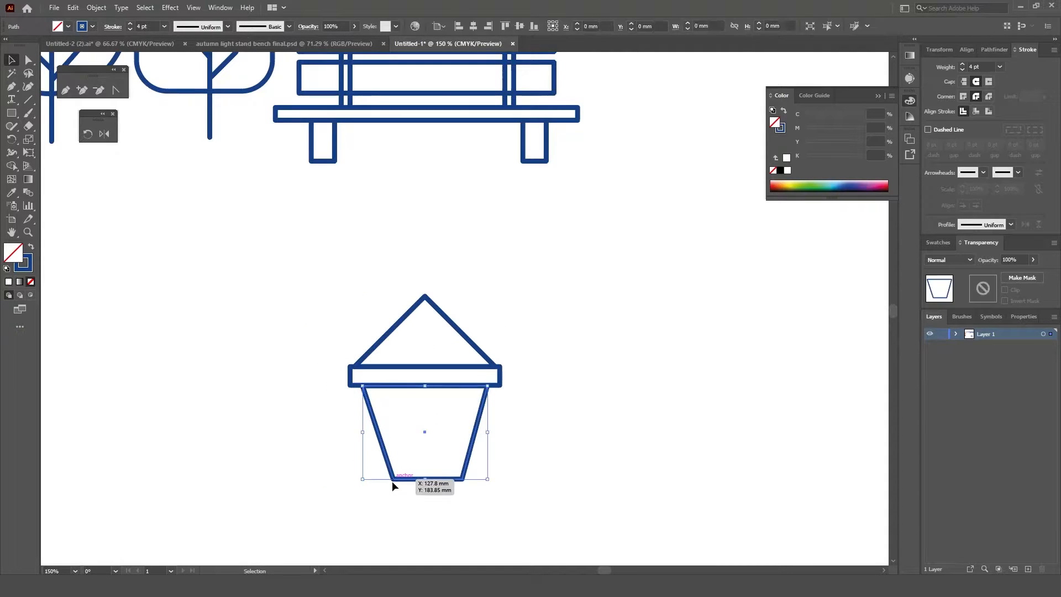
{"action": "left_click", "coordinate": [28, 61]}
{"action": "left_click_drag", "start_coordinate": [392, 479], "coordinate": [385, 479]}
{"action": "left_click", "coordinate": [420, 518]}
Step: Select the complete lamp head and move it to the right of the bench
{"action": "scroll", "coordinate": [558, 453], "scroll_direction": "down", "scroll_amount": 1}
{"action": "left_click_drag", "start_coordinate": [539, 480], "coordinate": [519, 451]}
{"action": "key", "text": "v"}
{"action": "left_click_drag", "start_coordinate": [519, 340], "coordinate": [443, 457]}
{"action": "left_click_drag", "start_coordinate": [494, 383], "coordinate": [674, 238]}
Step: Draw one narrow and one wider vertical rectangle for the lamp post and round the wider one's top corners
{"action": "key", "text": "m"}
{"action": "mouse_move", "coordinate": [457, 296]}
{"action": "left_mouse_down"}
{"action": "mouse_move", "coordinate": [485, 366]}
{"action": "mouse_move", "coordinate": [486, 432]}
{"action": "mouse_move", "coordinate": [485, 417]}
{"action": "left_mouse_up"}
{"action": "mouse_move", "coordinate": [283, 309]}
{"action": "left_mouse_down"}
{"action": "mouse_move", "coordinate": [315, 391]}
{"action": "mouse_move", "coordinate": [316, 440]}
{"action": "left_mouse_up"}
{"action": "left_click_drag", "start_coordinate": [290, 321], "coordinate": [488, 408]}
{"action": "key", "text": "ctrl+z"}
{"action": "key", "text": "a"}
{"action": "key", "text": "v"}
Step: Stack the narrow pole and the wider round-topped post under the lamp head, using the finished illustration as reference
{"action": "left_click", "coordinate": [482, 313]}
{"action": "left_click_drag", "start_coordinate": [482, 314], "coordinate": [647, 401]}
{"action": "left_click", "coordinate": [264, 44]}
{"action": "left_click", "coordinate": [404, 44]}
{"action": "left_click", "coordinate": [487, 368], "text": "shift"}
{"action": "left_click_drag", "start_coordinate": [648, 492], "coordinate": [643, 447]}
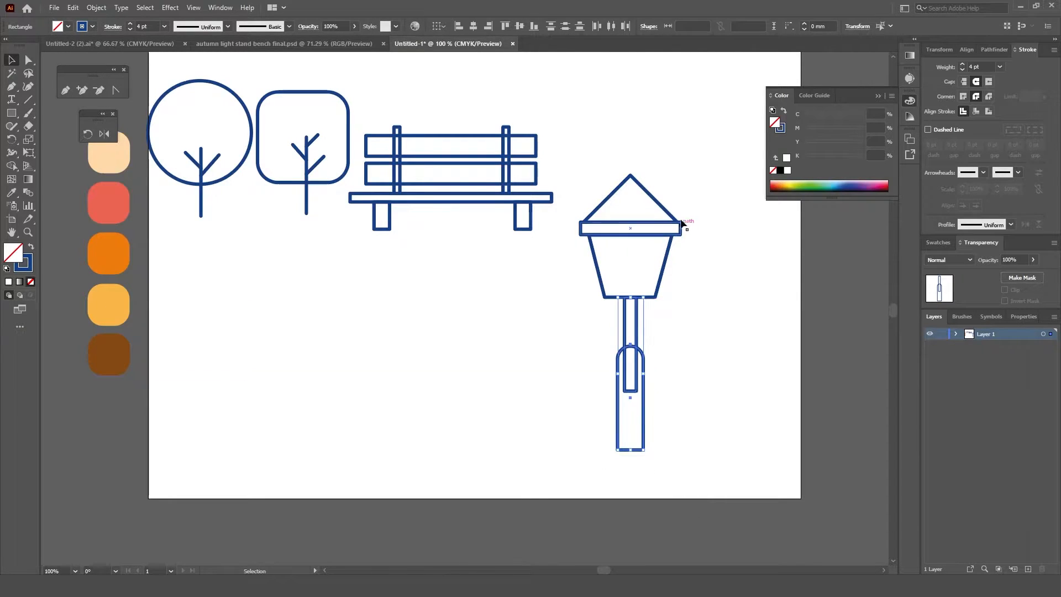
Step: Scale the lamp head down to about 34 mm wide and seat it on top of the narrow pole
{"action": "left_click", "coordinate": [659, 277]}
{"action": "left_click_drag", "start_coordinate": [680, 173], "coordinate": [667, 191]}
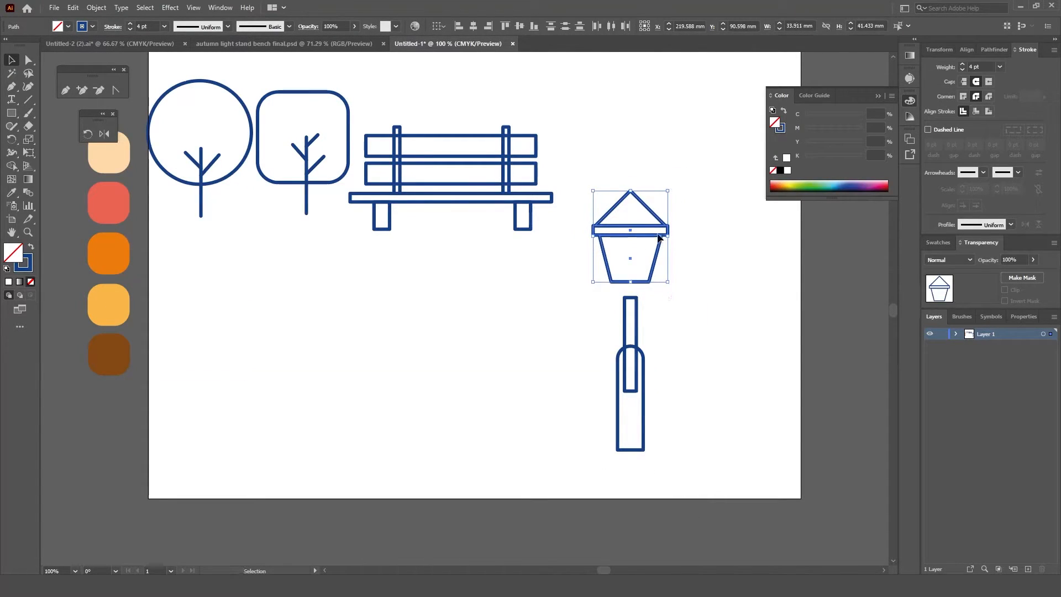
{"action": "scroll", "coordinate": [653, 287], "scroll_direction": "up", "scroll_amount": 3}
{"action": "left_click_drag", "start_coordinate": [645, 282], "coordinate": [649, 295]}
{"action": "scroll", "coordinate": [649, 294], "scroll_direction": "down", "scroll_amount": 1}
{"action": "left_click_drag", "start_coordinate": [643, 135], "coordinate": [654, 160]}
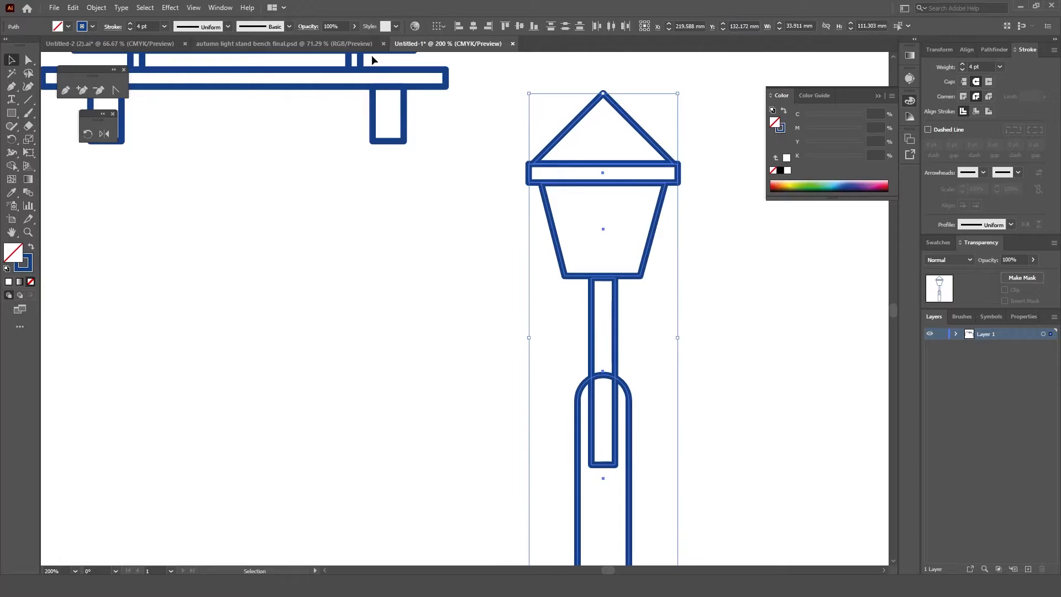
{"action": "left_click", "coordinate": [473, 412]}
Step: Copy the lamp's roof bar to the bottom of the post as its base
{"action": "scroll", "coordinate": [471, 448], "scroll_direction": "down", "scroll_amount": 1}
{"action": "left_click_drag", "start_coordinate": [472, 448], "coordinate": [467, 337]}
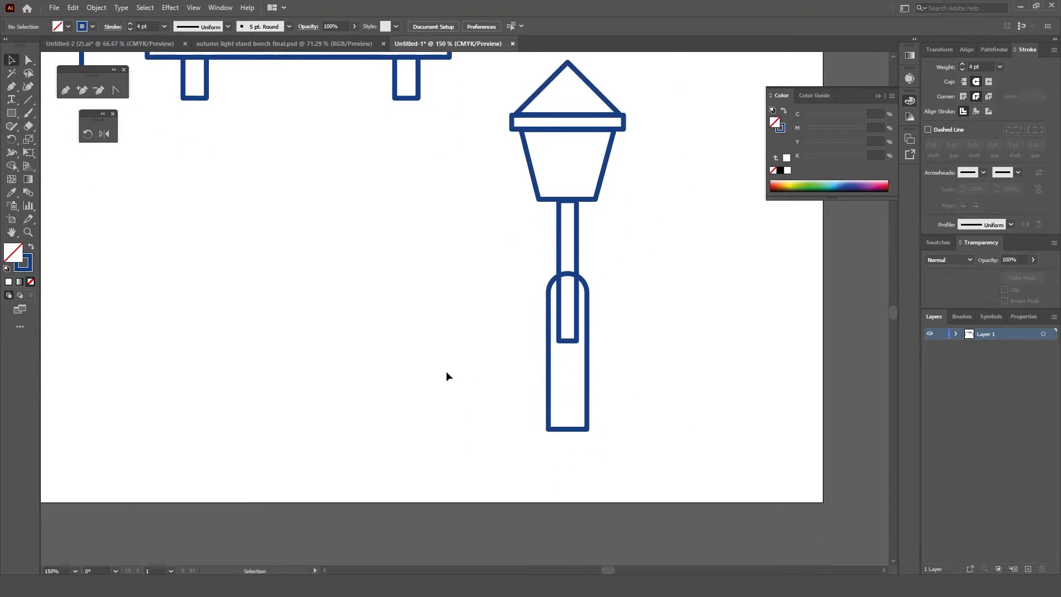
{"action": "left_click_drag", "start_coordinate": [618, 121], "coordinate": [585, 425]}
{"action": "left_click", "coordinate": [427, 279]}
{"action": "key", "text": "ctrl+minus"}
{"action": "key", "text": "ctrl+minus"}
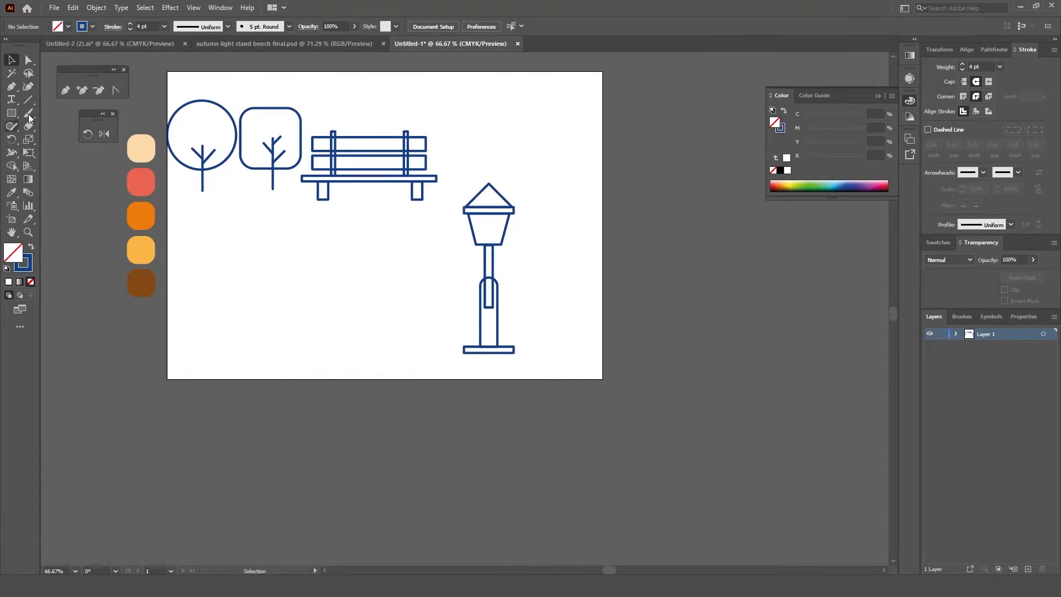
Step: Draw a line down the middle of the lantern body from the bar to its bottom edge with the Pen tool
{"action": "scroll", "coordinate": [519, 221], "scroll_direction": "up", "scroll_amount": 4}
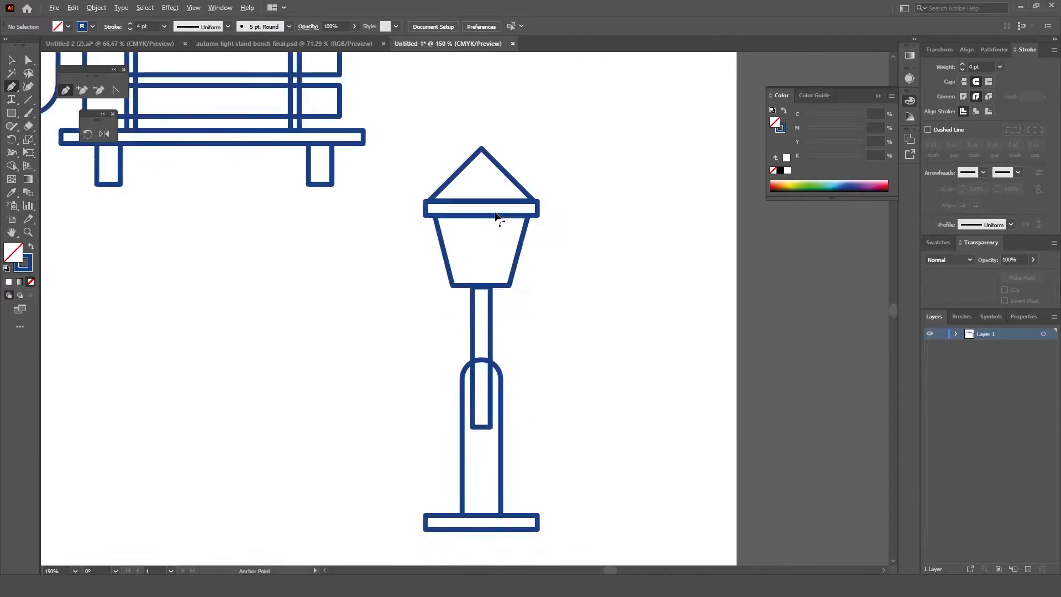
{"action": "left_click", "coordinate": [469, 218]}
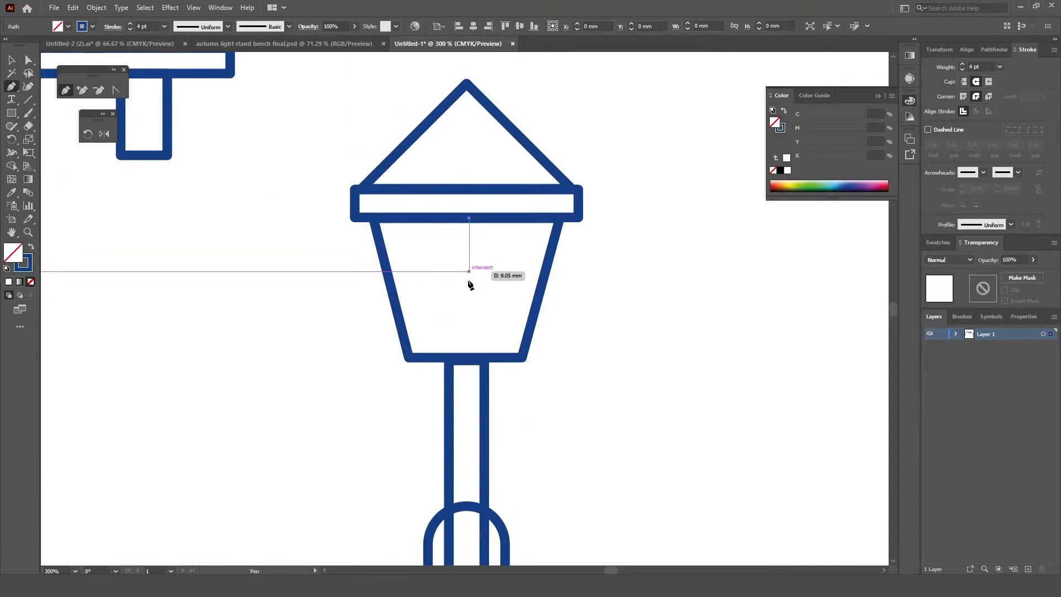
{"action": "left_click", "coordinate": [468, 358]}
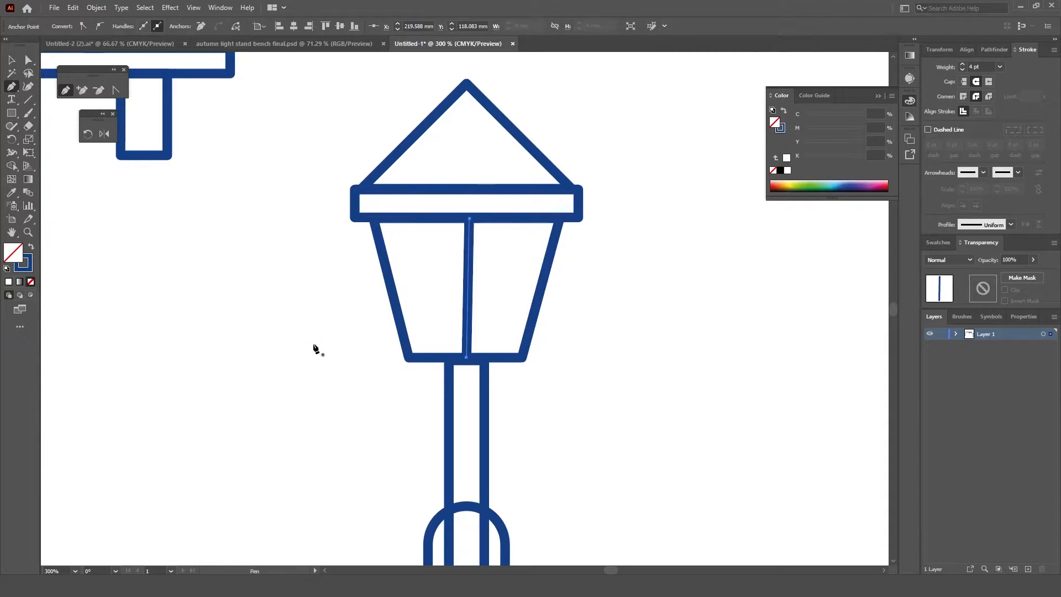
Step: Compare the lamp post with the finished illustration in autumn light stand bench final.psd and return to the drawing
{"action": "scroll", "coordinate": [434, 365], "scroll_direction": "down", "scroll_amount": 3}
{"action": "left_click", "coordinate": [326, 42]}
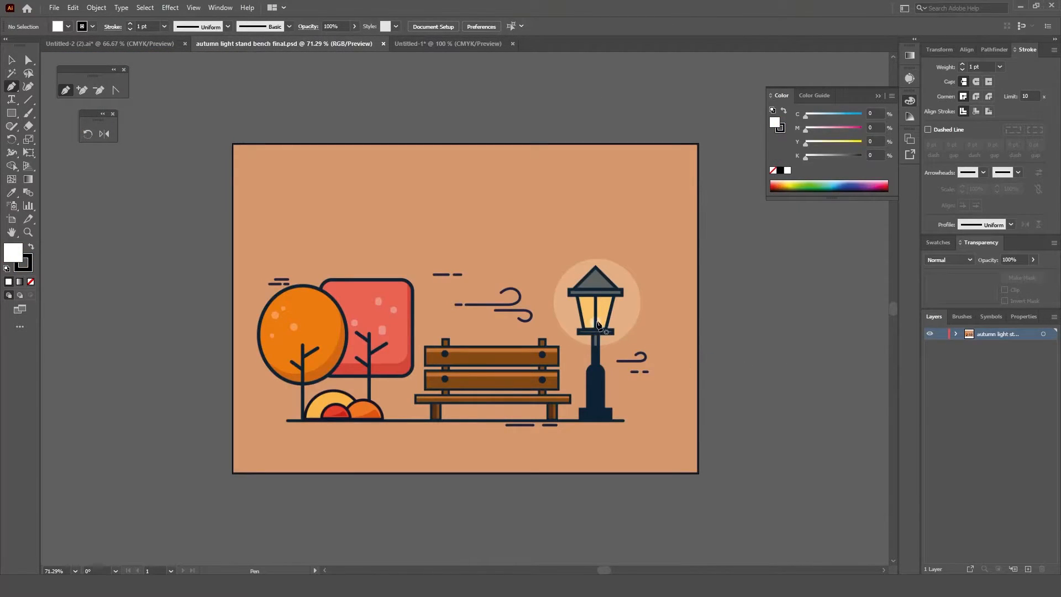
{"action": "left_click", "coordinate": [453, 44]}
{"action": "scroll", "coordinate": [371, 350], "scroll_direction": "down", "scroll_amount": 1}
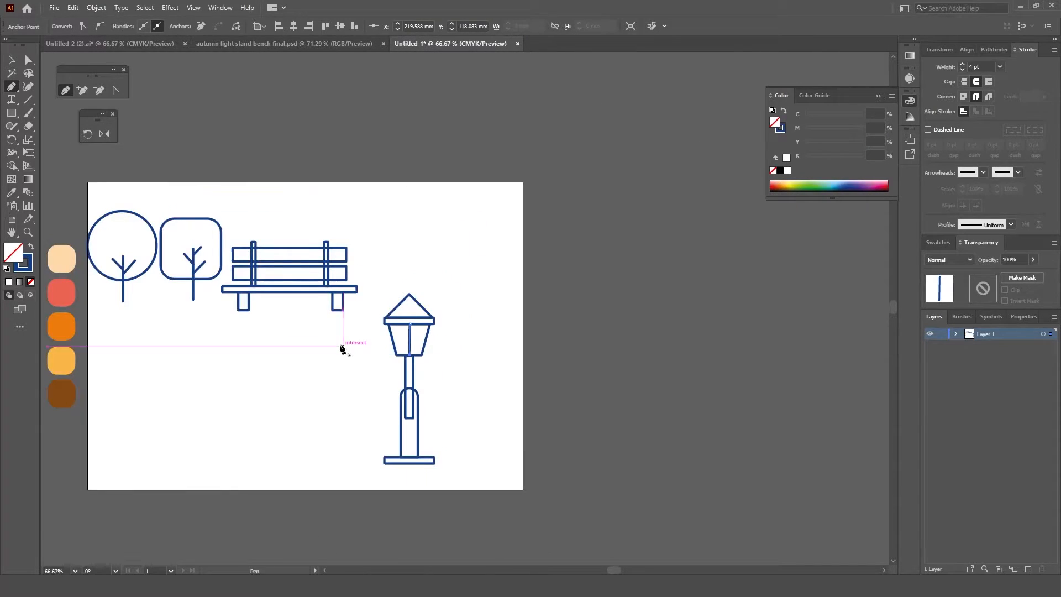
Step: Group all parts of the street lamp and move it up and to the right side of the artboard
{"action": "left_click_drag", "start_coordinate": [332, 356], "coordinate": [361, 334]}
{"action": "key", "text": "v"}
{"action": "left_click_drag", "start_coordinate": [503, 281], "coordinate": [471, 366]}
{"action": "key", "text": "ctrl+z"}
{"action": "left_click", "coordinate": [439, 435], "text": "shift"}
{"action": "right_click", "coordinate": [447, 424]}
{"action": "left_click", "coordinate": [492, 258]}
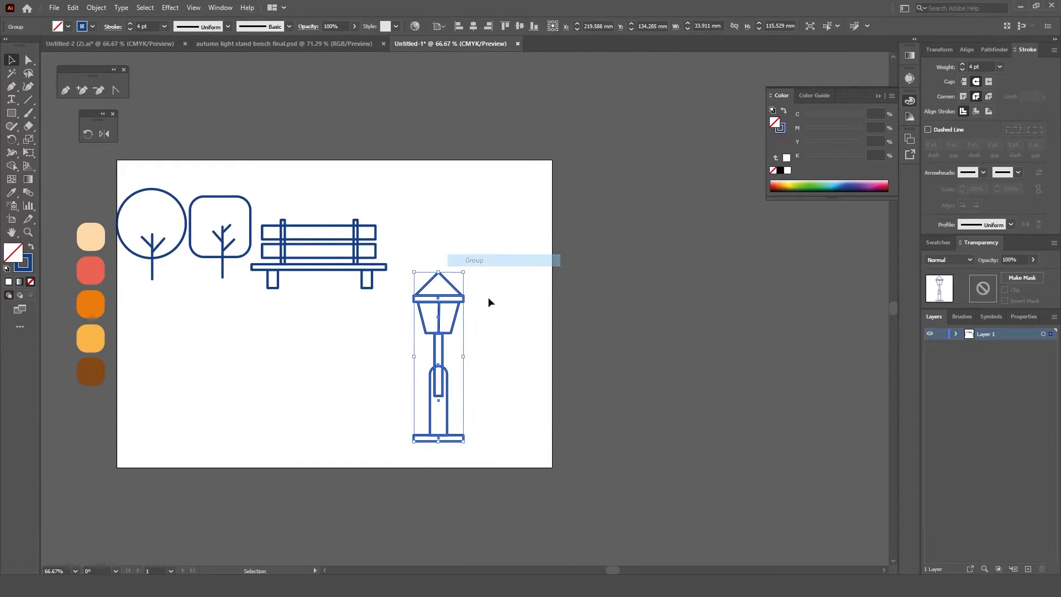
{"action": "left_click_drag", "start_coordinate": [443, 406], "coordinate": [493, 347]}
Step: Group the bench's parts and move the bench down beside the street lamp
{"action": "left_click_drag", "start_coordinate": [401, 218], "coordinate": [331, 303]}
{"action": "right_click", "coordinate": [338, 265]}
{"action": "left_click", "coordinate": [249, 343]}
{"action": "left_click_drag", "start_coordinate": [250, 343], "coordinate": [387, 220]}
{"action": "right_click", "coordinate": [347, 239]}
{"action": "left_click", "coordinate": [372, 305]}
{"action": "left_click_drag", "start_coordinate": [348, 272], "coordinate": [404, 360]}
Step: Group the rounded-square tree, move it down to the bench's left side and enlarge it proportionally
{"action": "left_click", "coordinate": [387, 230]}
{"action": "left_click_drag", "start_coordinate": [281, 194], "coordinate": [261, 351]}
{"action": "right_click", "coordinate": [222, 255]}
{"action": "left_click", "coordinate": [257, 320]}
{"action": "left_click", "coordinate": [250, 250]}
{"action": "left_click_drag", "start_coordinate": [250, 252], "coordinate": [282, 353]}
{"action": "left_click_drag", "start_coordinate": [283, 298], "coordinate": [305, 267]}
Step: Scale the street lamp down proportionally and place it close to the bench's right end
{"action": "left_click", "coordinate": [592, 244]}
{"action": "left_click_drag", "start_coordinate": [438, 245], "coordinate": [514, 385]}
{"action": "left_click", "coordinate": [529, 224]}
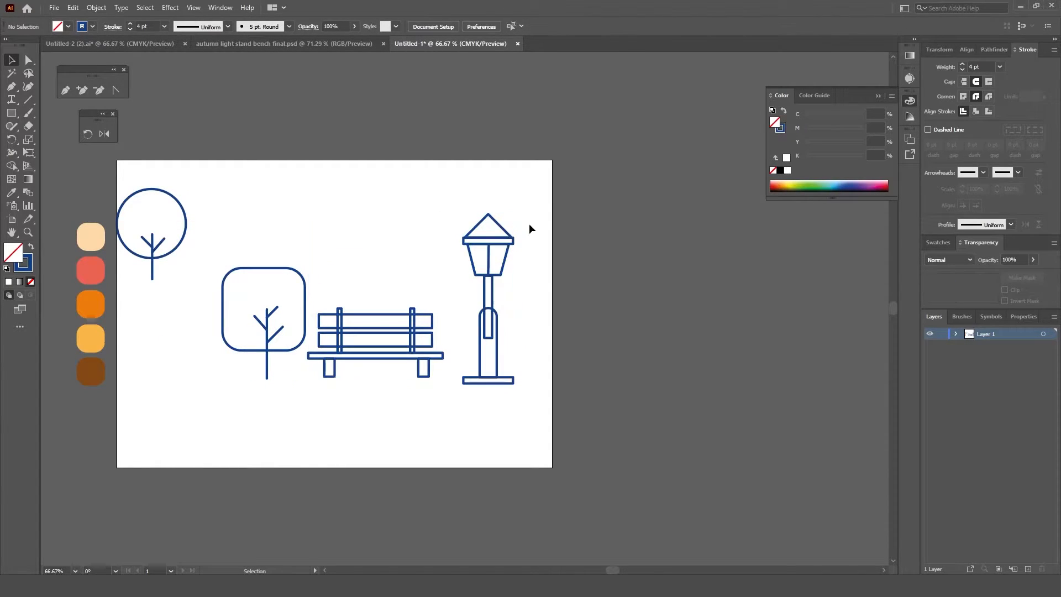
{"action": "left_click", "coordinate": [510, 241]}
{"action": "left_click_drag", "start_coordinate": [514, 214], "coordinate": [503, 252]}
{"action": "left_click_drag", "start_coordinate": [491, 351], "coordinate": [479, 343]}
Step: Enlarge the round tree slightly and move it down to the left of the rounded-square tree
{"action": "left_click", "coordinate": [186, 218]}
{"action": "left_click", "coordinate": [152, 271], "text": "shift"}
{"action": "left_click_drag", "start_coordinate": [186, 189], "coordinate": [198, 174]}
{"action": "left_click_drag", "start_coordinate": [187, 246], "coordinate": [202, 339]}
{"action": "left_click", "coordinate": [314, 277]}
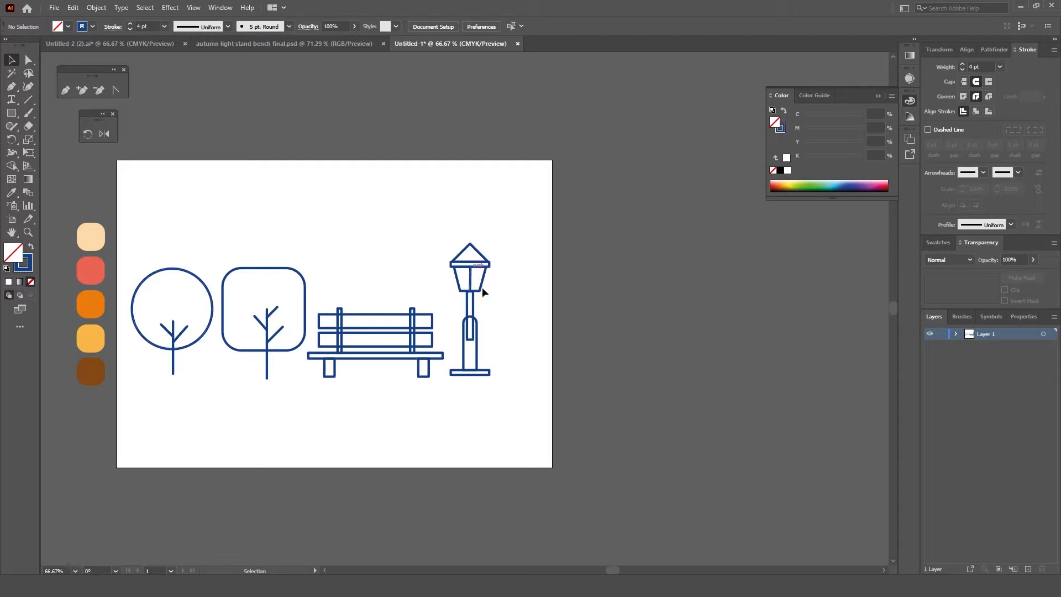
Step: Add a new layer and copy the trees, bench and lamp from Layer 1 into it
{"action": "left_click", "coordinate": [1028, 569]}
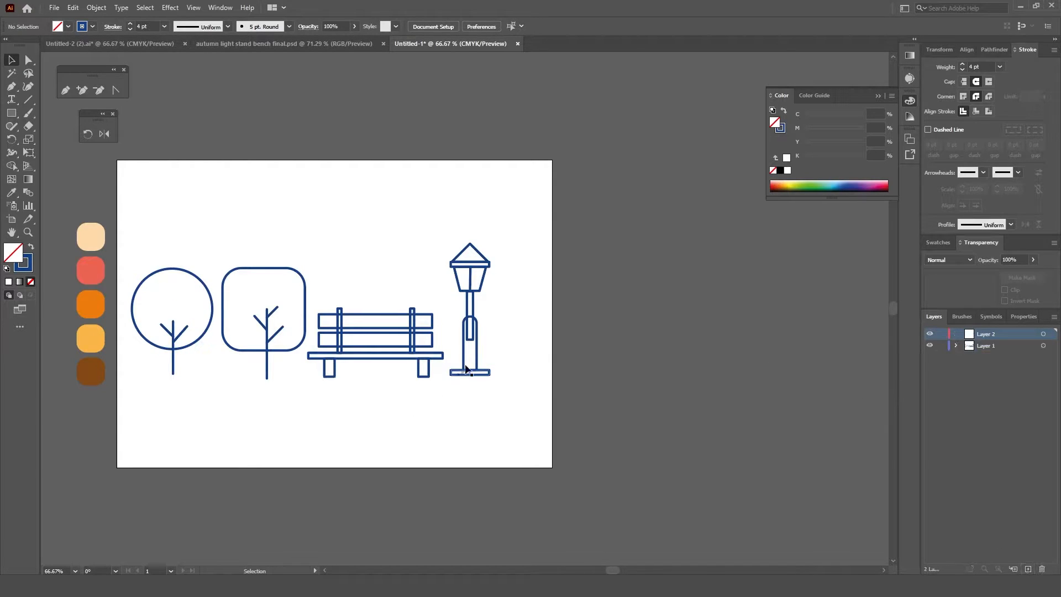
{"action": "left_click_drag", "start_coordinate": [519, 246], "coordinate": [205, 379]}
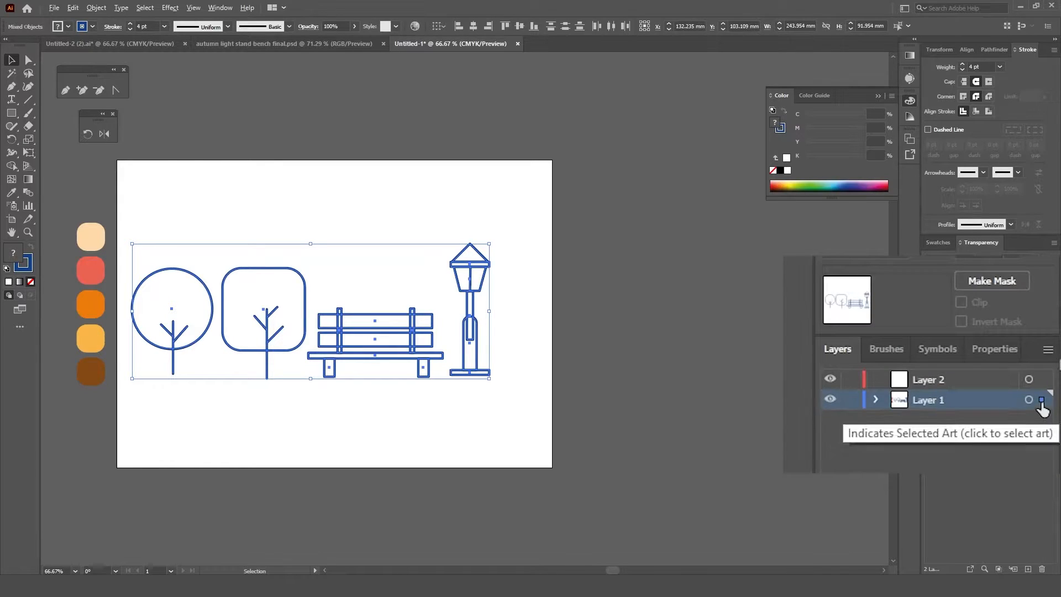
{"action": "left_click_drag", "start_coordinate": [1042, 401], "coordinate": [1042, 380]}
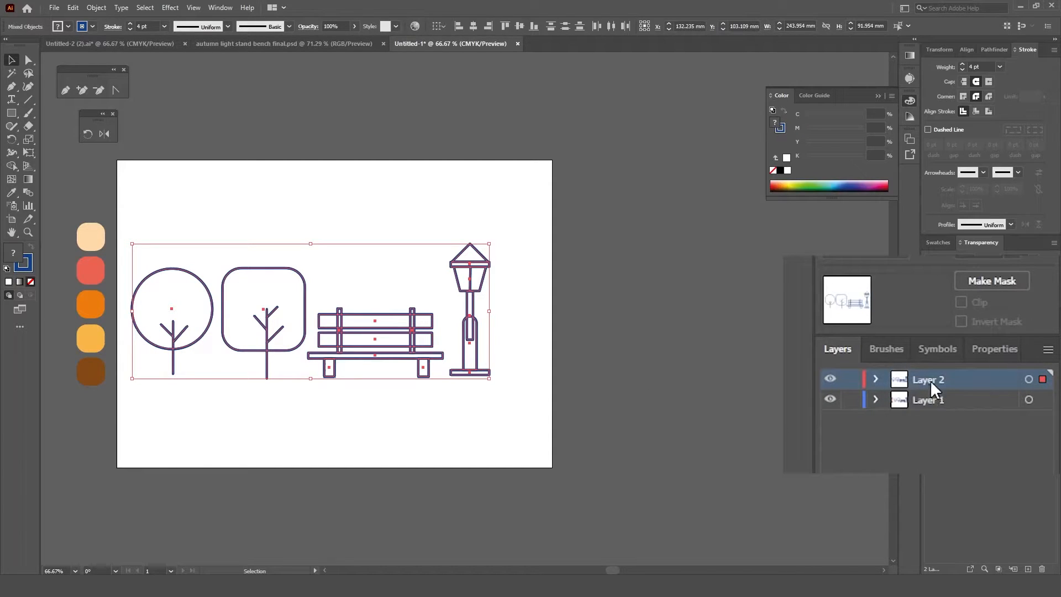
Step: Lock and hide Layer 2, and make Layer 1 the active layer
{"action": "left_click", "coordinate": [851, 380]}
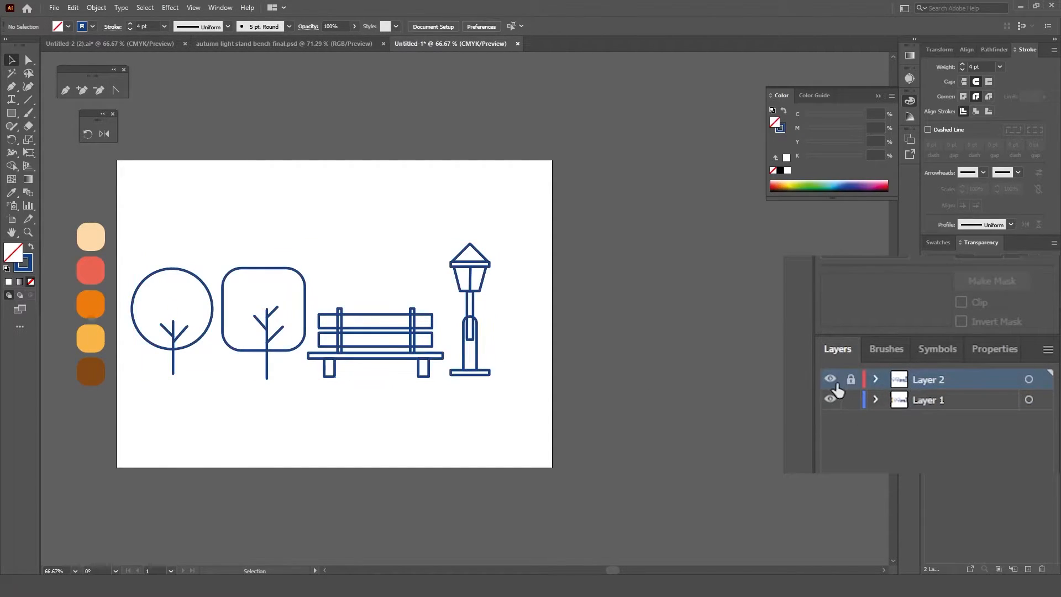
{"action": "left_click", "coordinate": [830, 382]}
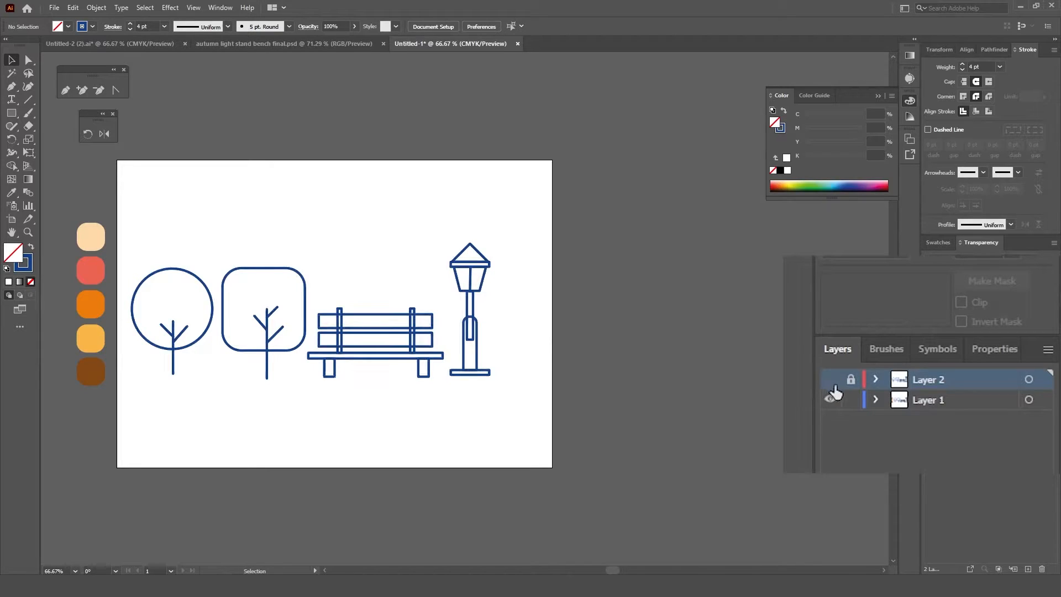
{"action": "left_click", "coordinate": [923, 402]}
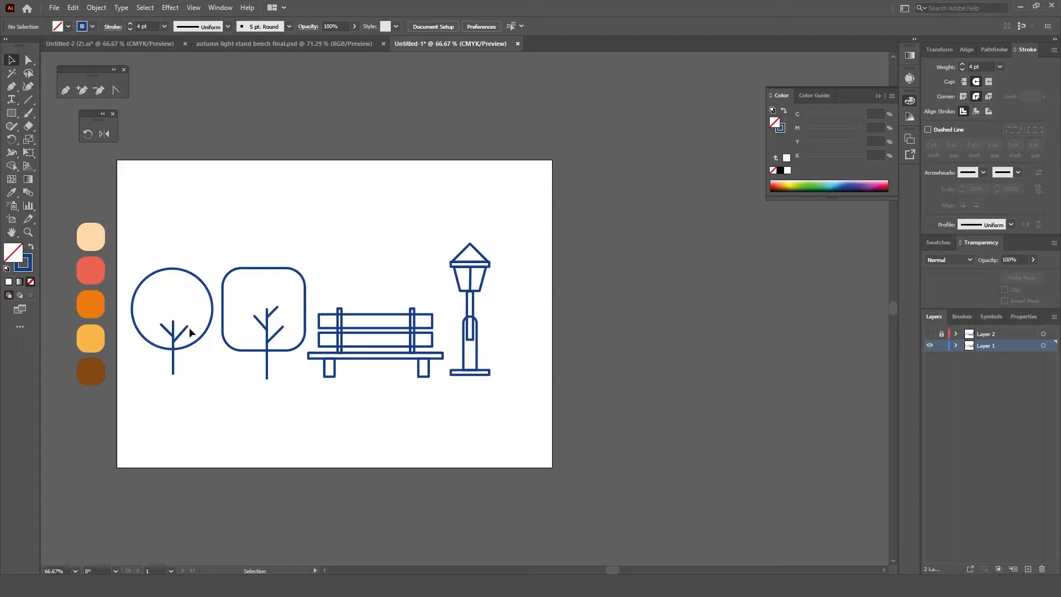
Step: Fill the round tree's crown with the orange palette swatch using the Eyedropper
{"action": "left_click", "coordinate": [181, 344]}
{"action": "key", "text": "ctrl+1"}
{"action": "key", "text": "i"}
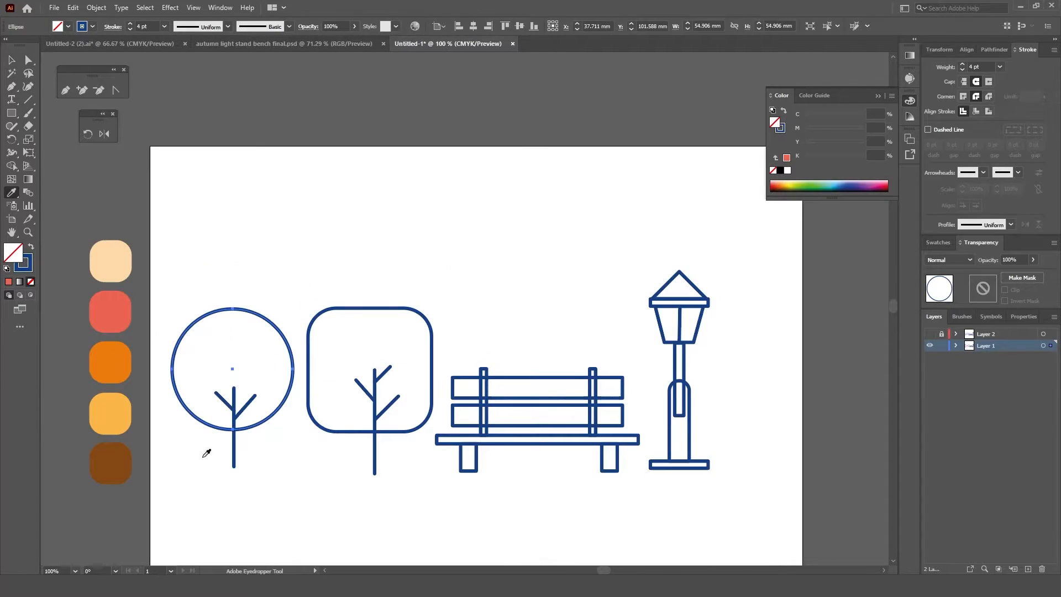
{"action": "scroll", "coordinate": [209, 363], "scroll_direction": "up", "scroll_amount": 1}
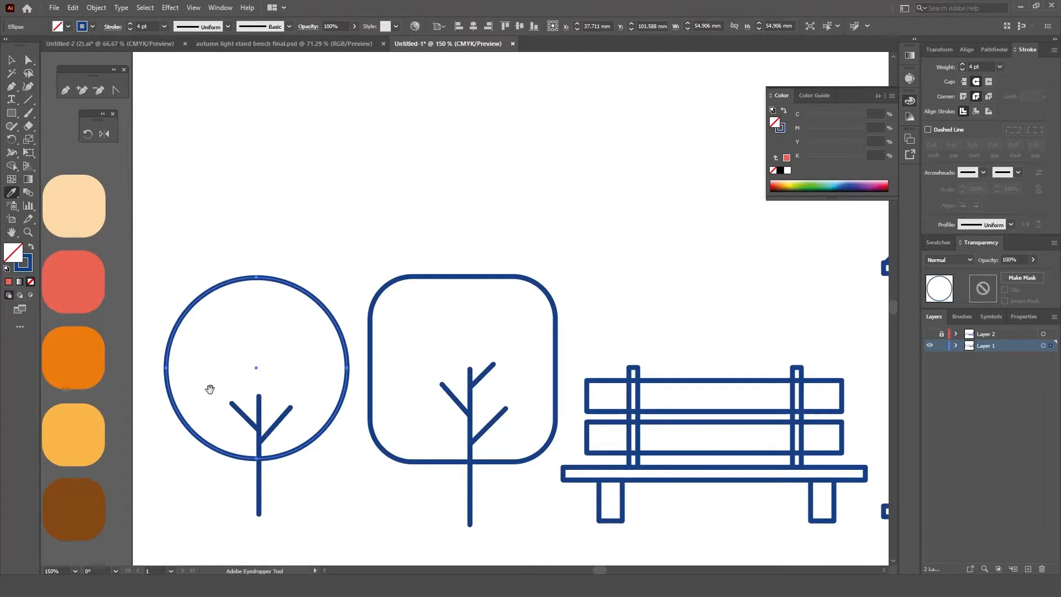
{"action": "left_click_drag", "start_coordinate": [207, 391], "coordinate": [300, 354]}
{"action": "key", "text": "v"}
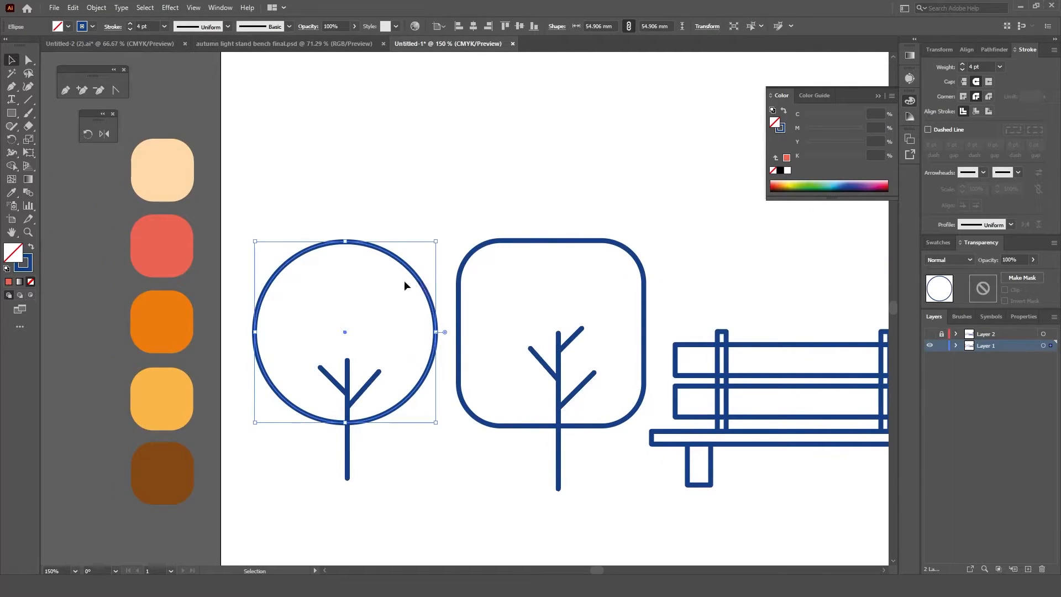
{"action": "left_click", "coordinate": [11, 193]}
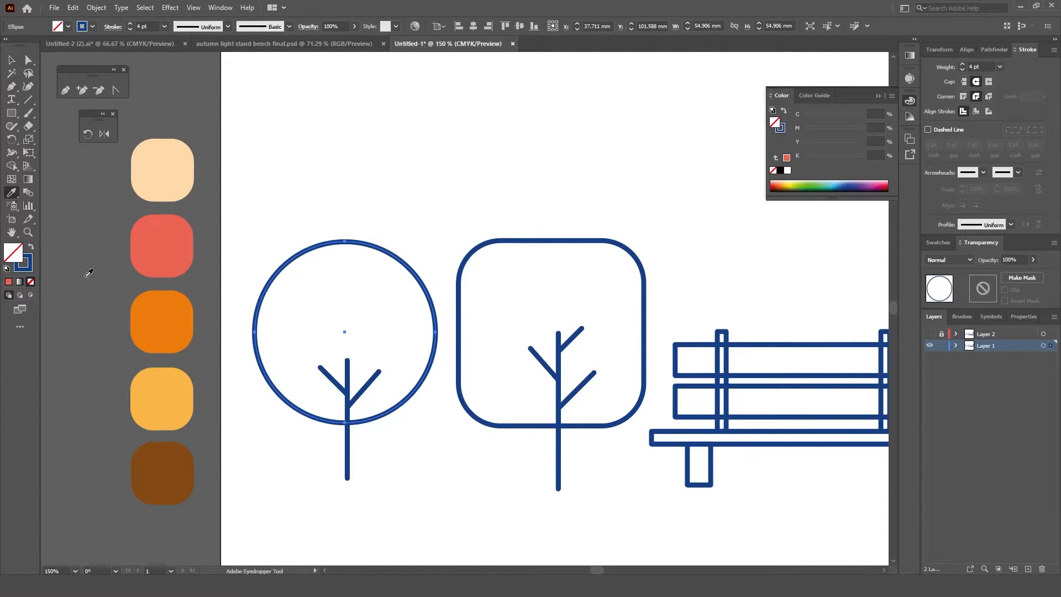
{"action": "left_click", "coordinate": [181, 321]}
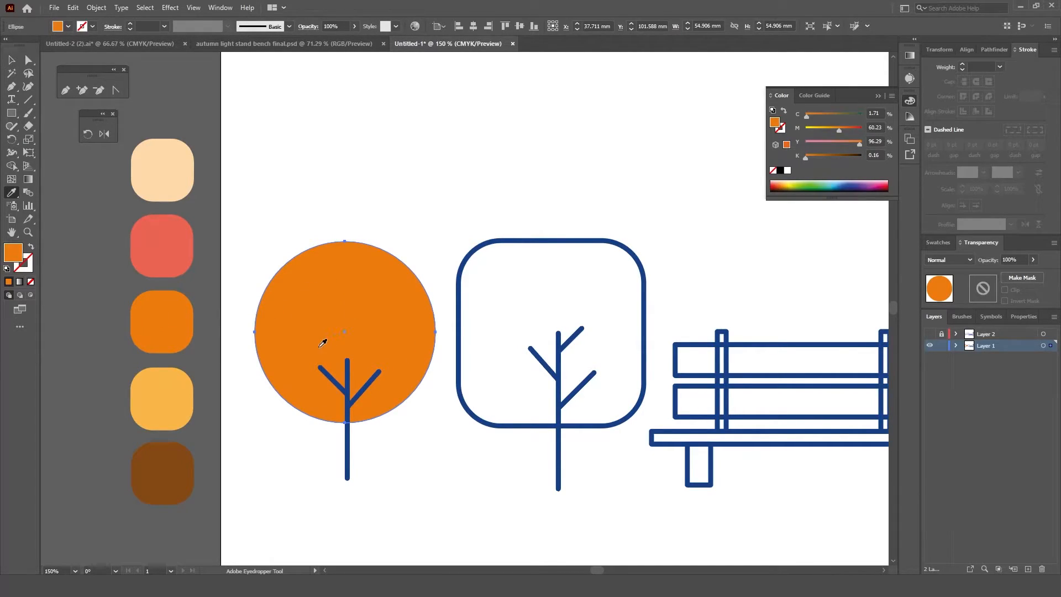
Step: Paste two copies of the orange crown in front of it and offset the top copy up and to the left
{"action": "key", "text": "v"}
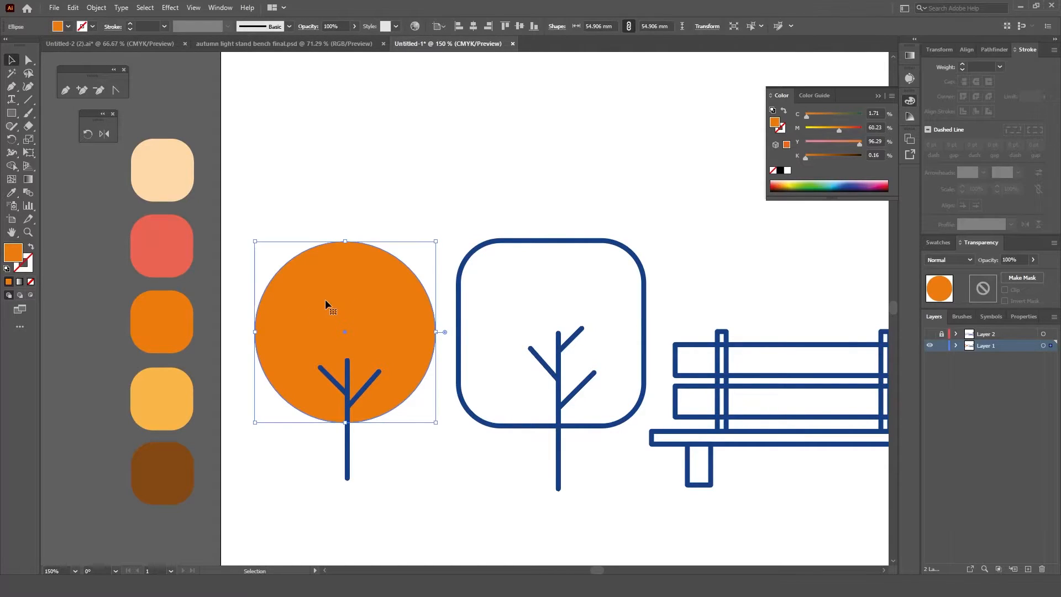
{"action": "left_click", "coordinate": [73, 8]}
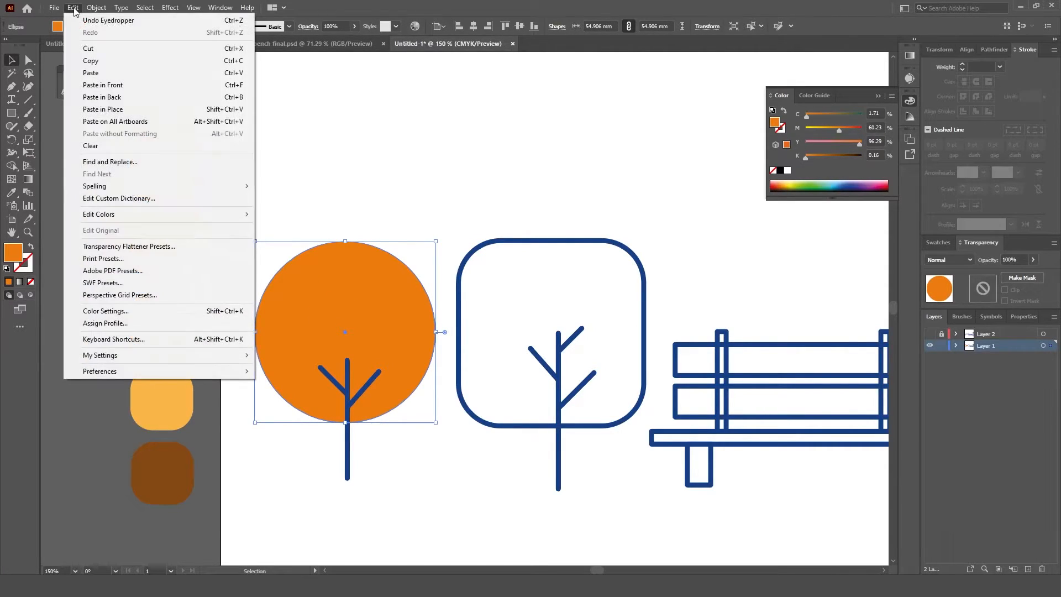
{"action": "left_click", "coordinate": [90, 60]}
{"action": "left_click", "coordinate": [73, 8]}
{"action": "left_click", "coordinate": [103, 84]}
{"action": "left_click", "coordinate": [73, 7]}
{"action": "left_click", "coordinate": [90, 60]}
{"action": "left_click", "coordinate": [73, 7]}
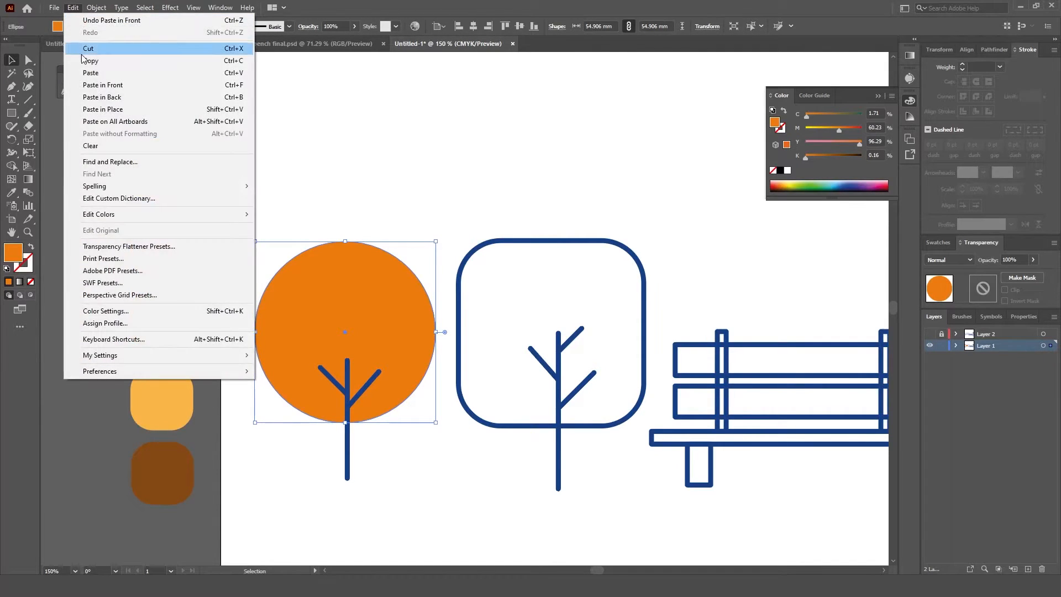
{"action": "left_click", "coordinate": [102, 85]}
{"action": "left_click_drag", "start_coordinate": [369, 314], "coordinate": [352, 295]}
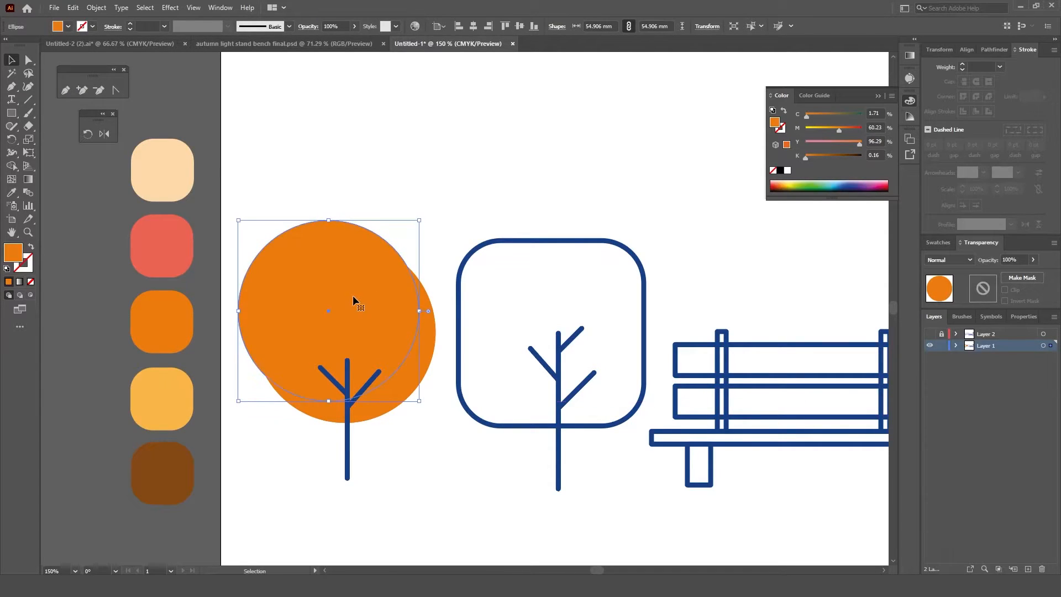
Step: Cut the two crown copies with the Shape Builder, leaving only a crescent along the crown's lower right edge
{"action": "left_click", "coordinate": [425, 361], "text": "shift"}
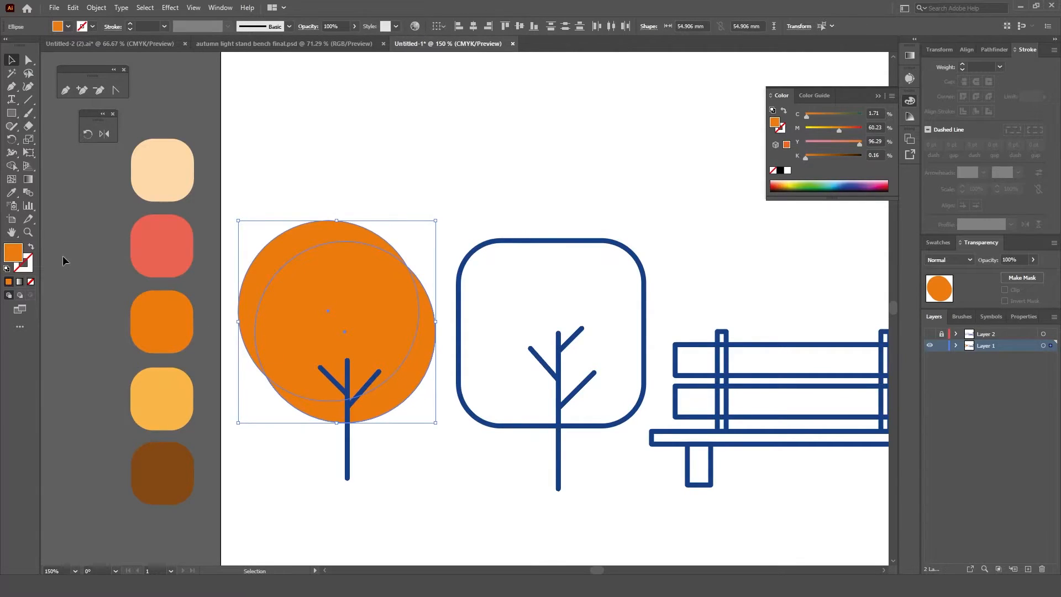
{"action": "left_click", "coordinate": [11, 167]}
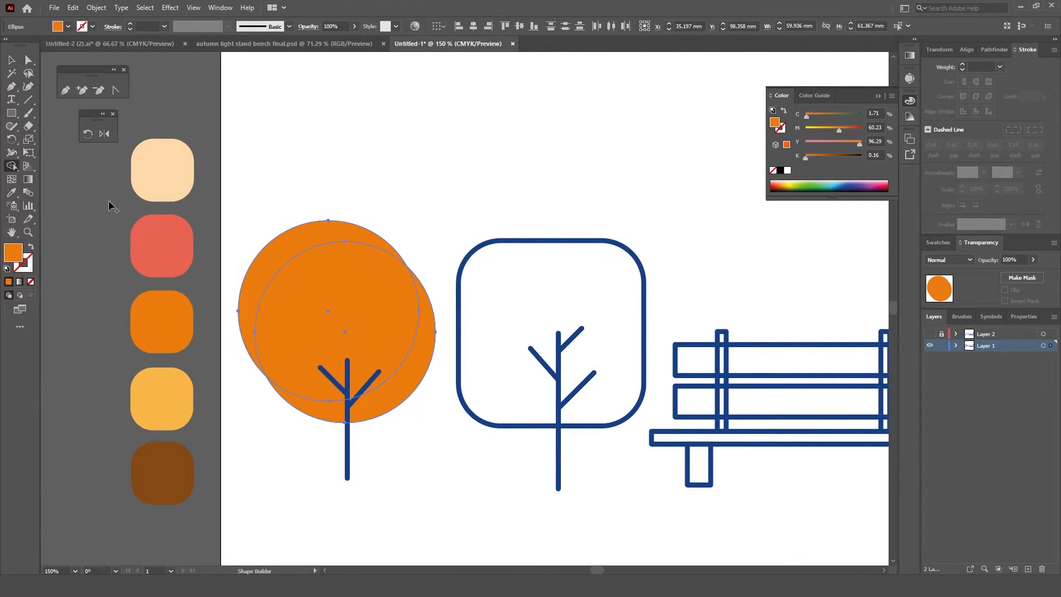
{"action": "left_click", "coordinate": [289, 248], "text": "alt"}
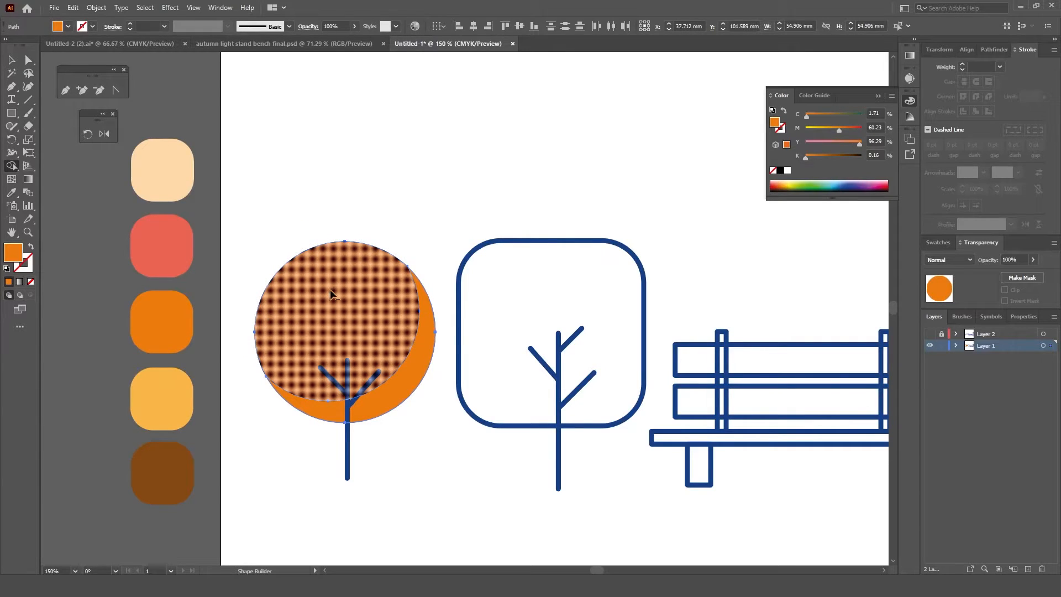
{"action": "left_click", "coordinate": [332, 293], "text": "alt"}
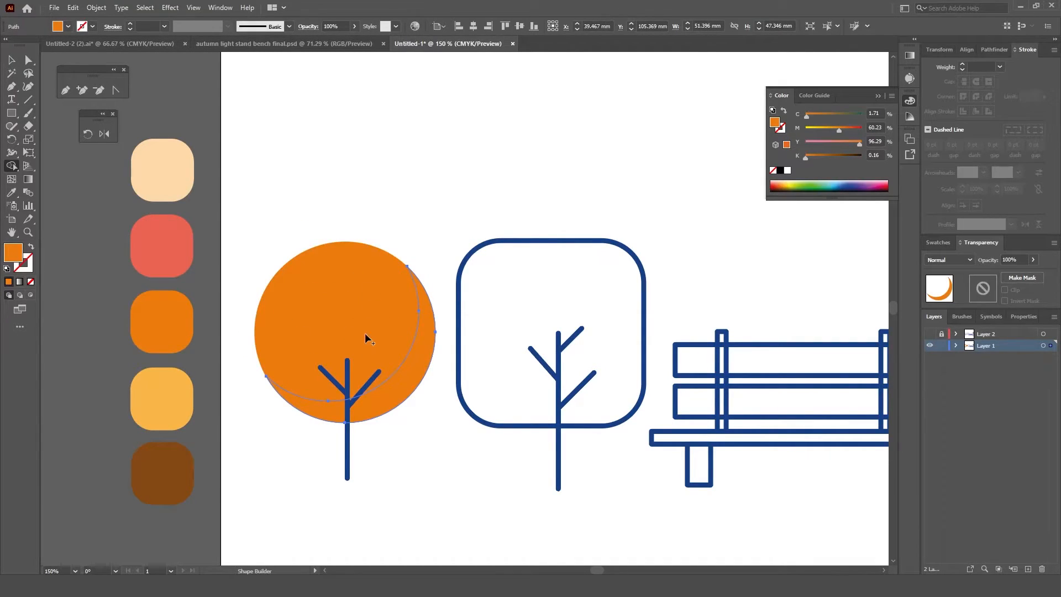
{"action": "key", "text": "v"}
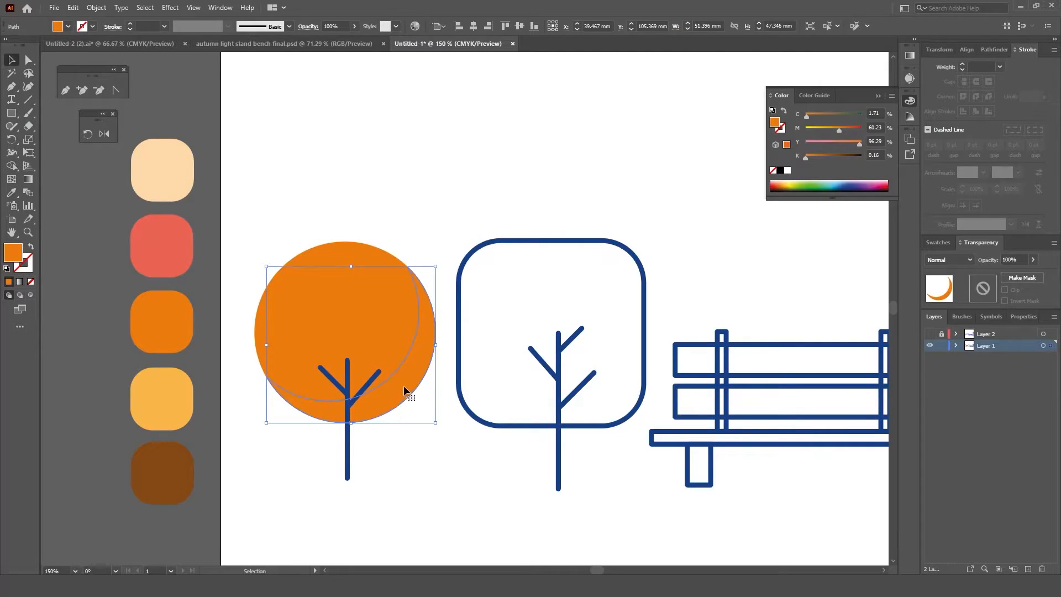
Step: Recolour the crescent shadow a deeper orange, about C 2, M 71, Y 100, K 0
{"action": "double_click", "coordinate": [13, 253]}
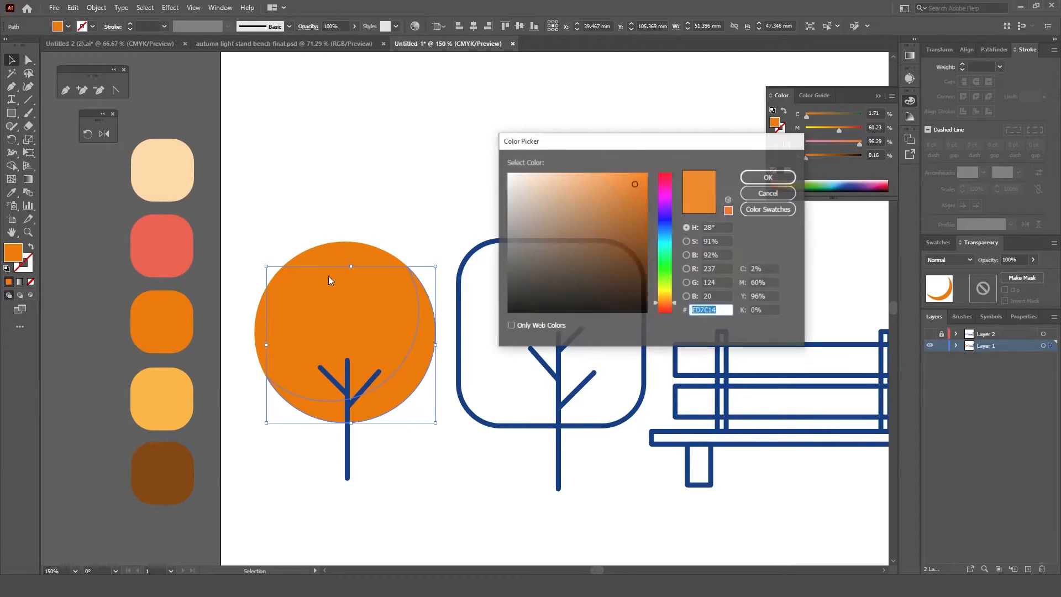
{"action": "left_click", "coordinate": [640, 204]}
{"action": "left_click", "coordinate": [754, 178]}
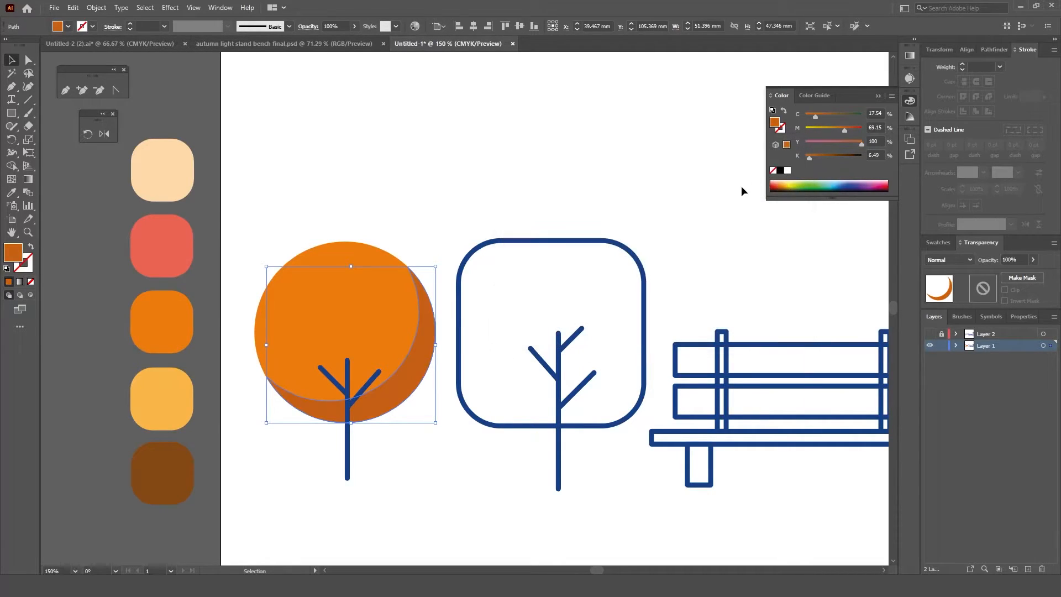
{"action": "double_click", "coordinate": [13, 252]}
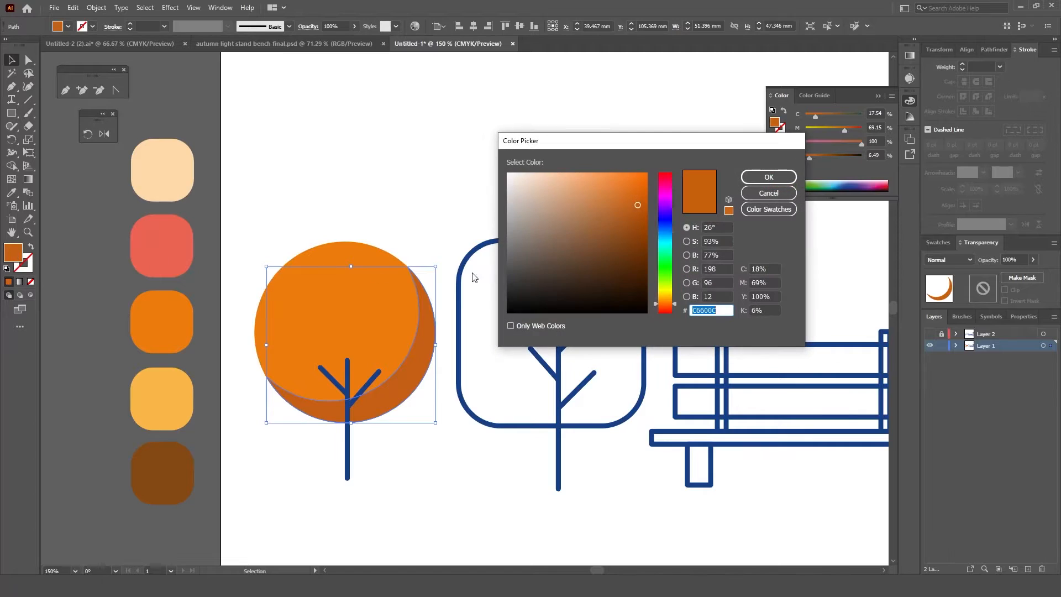
{"action": "left_click", "coordinate": [641, 198]}
{"action": "left_click", "coordinate": [768, 177]}
{"action": "double_click", "coordinate": [14, 261]}
{"action": "left_click", "coordinate": [640, 200]}
{"action": "left_click", "coordinate": [768, 177]}
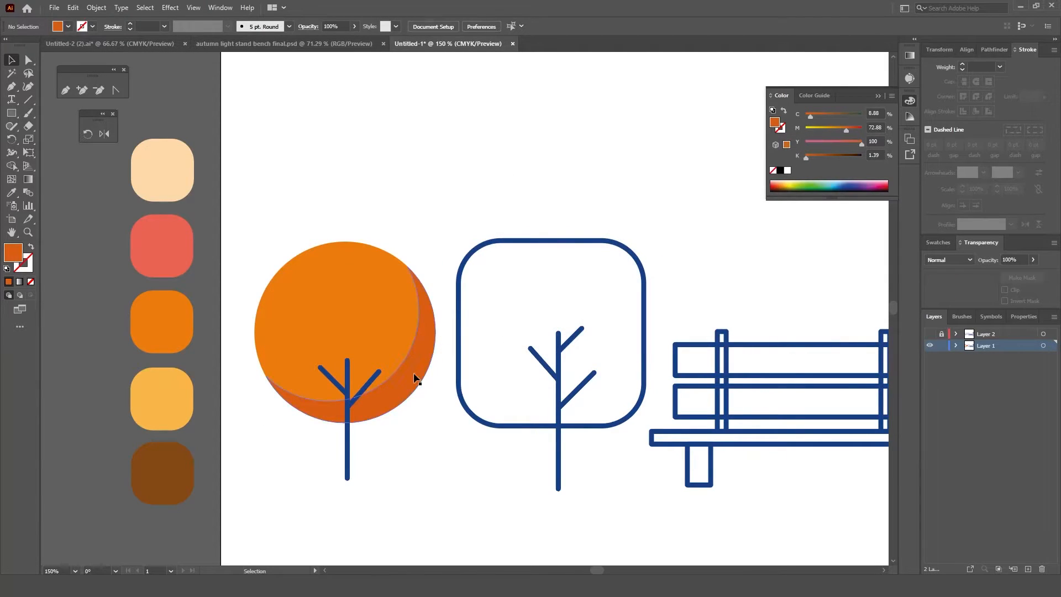
{"action": "double_click", "coordinate": [14, 255]}
{"action": "left_click", "coordinate": [643, 184]}
{"action": "left_click", "coordinate": [747, 179]}
{"action": "left_click", "coordinate": [521, 153]}
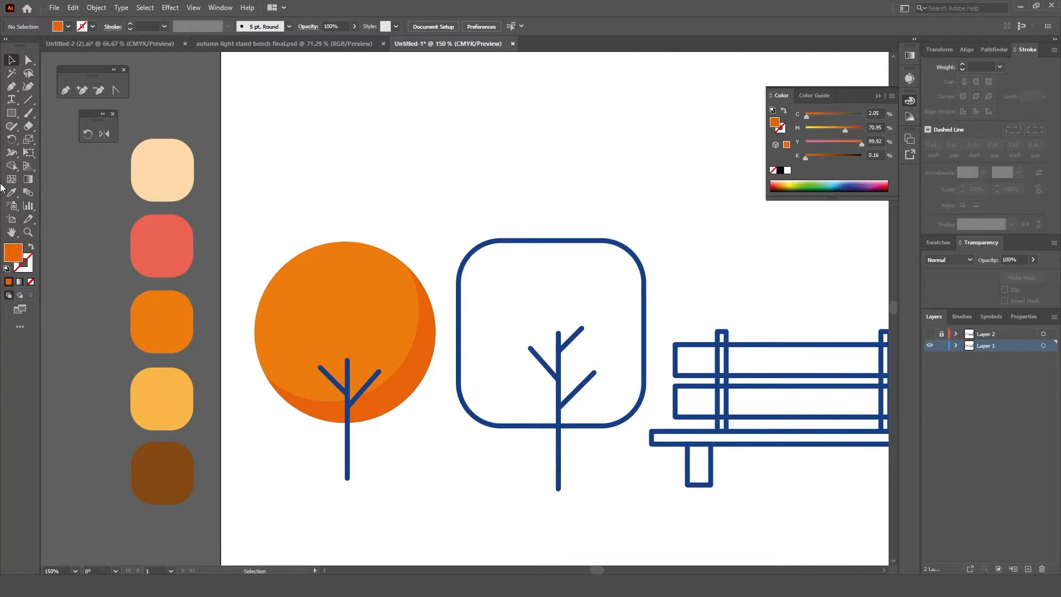
Step: Draw a circle about 7.2 mm wide in the crown's upper left area and fill it with light orange EA965C
{"action": "left_click_drag", "start_coordinate": [11, 112], "coordinate": [49, 149]}
{"action": "left_click_drag", "start_coordinate": [310, 280], "coordinate": [330, 303]}
{"action": "scroll", "coordinate": [325, 271], "scroll_direction": "up", "scroll_amount": 2}
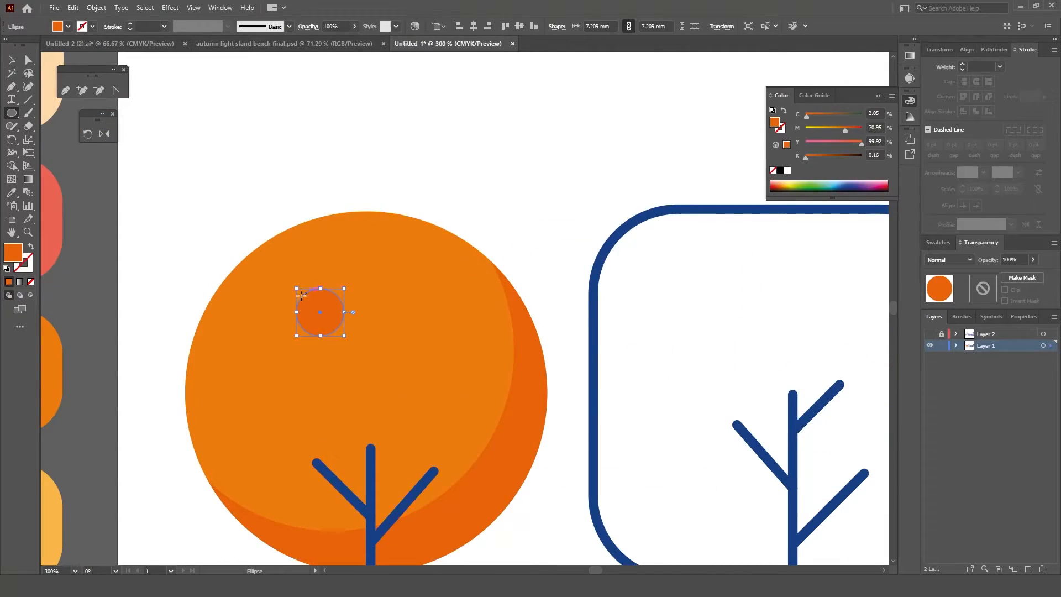
{"action": "double_click", "coordinate": [12, 252]}
{"action": "left_click", "coordinate": [592, 184]}
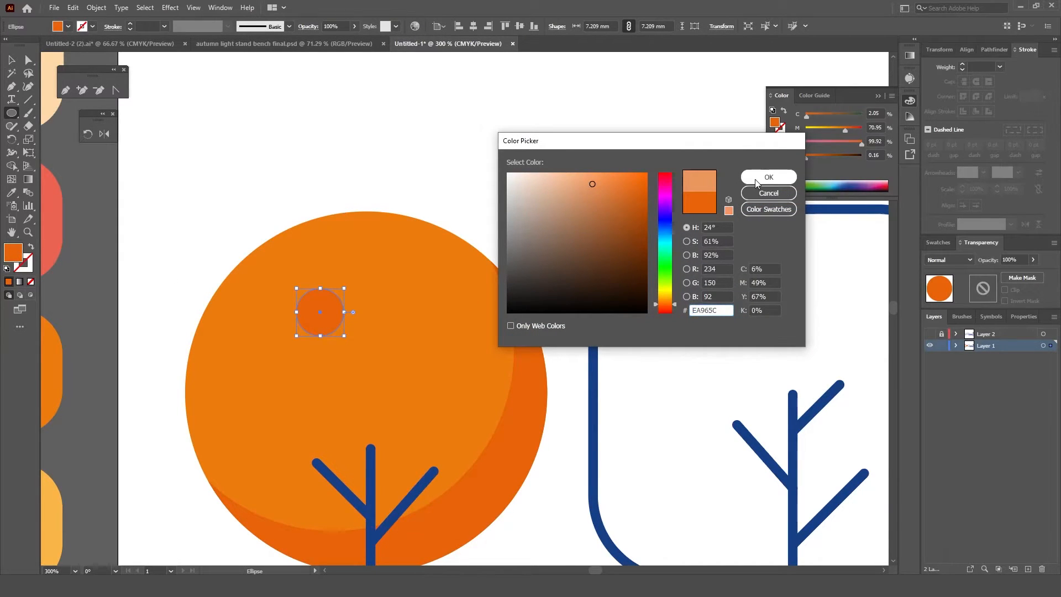
{"action": "left_click", "coordinate": [755, 179]}
Step: Duplicate the light orange circle into three smaller spots around it, the lowest about 5.2 mm wide
{"action": "key", "text": "v"}
{"action": "left_click_drag", "start_coordinate": [333, 317], "coordinate": [272, 313]}
{"action": "left_click_drag", "start_coordinate": [328, 331], "coordinate": [341, 409]}
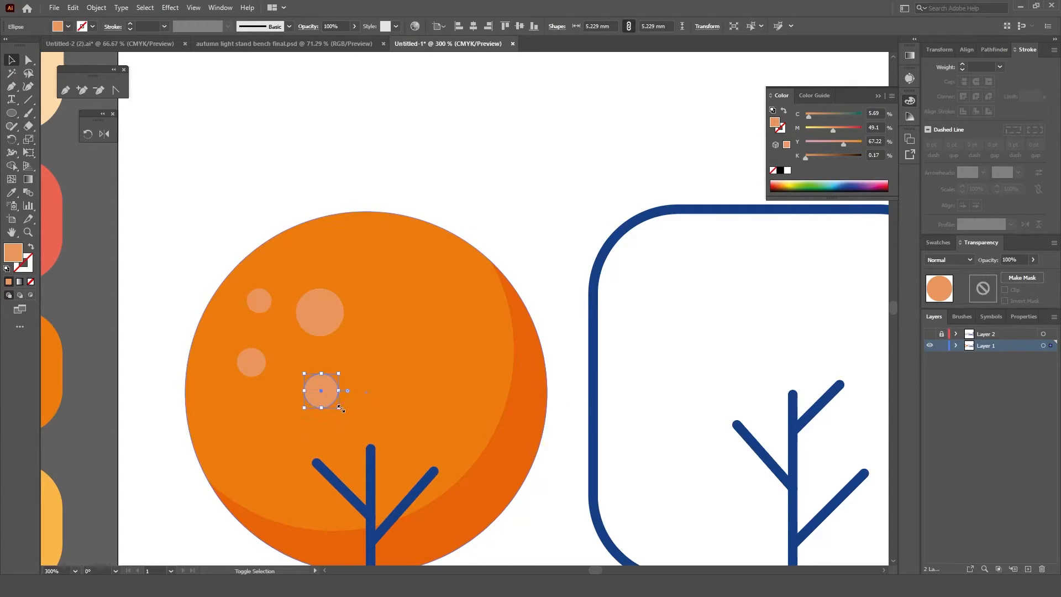
{"action": "left_click", "coordinate": [521, 282]}
Step: Show Layer 2 to check its outlines over the coloured tree, and hide and lock it again
{"action": "scroll", "coordinate": [480, 373], "scroll_direction": "down", "scroll_amount": 2}
{"action": "left_click_drag", "start_coordinate": [478, 475], "coordinate": [468, 428]}
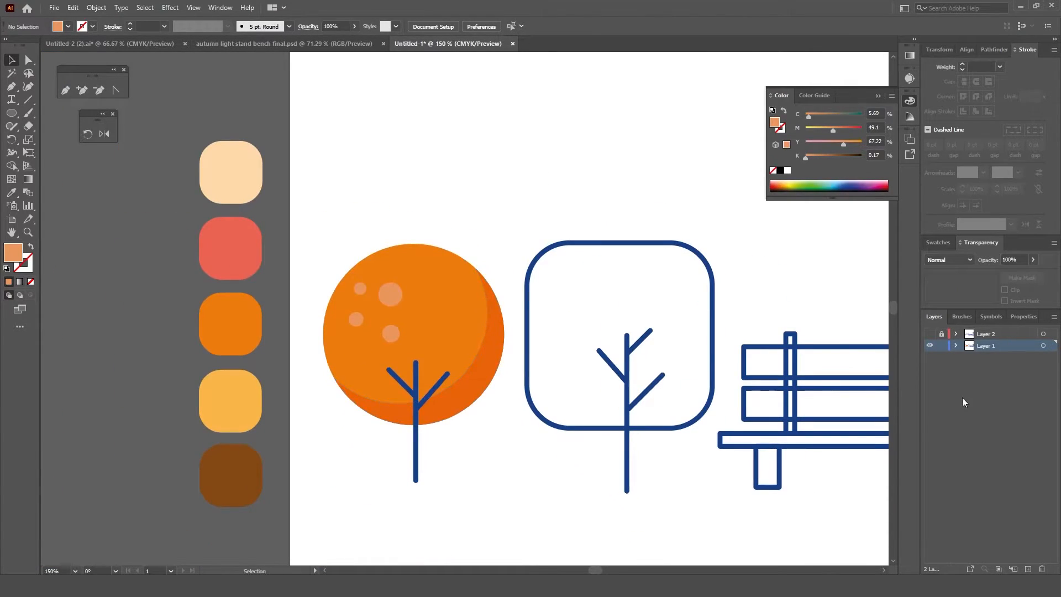
{"action": "left_click", "coordinate": [929, 334]}
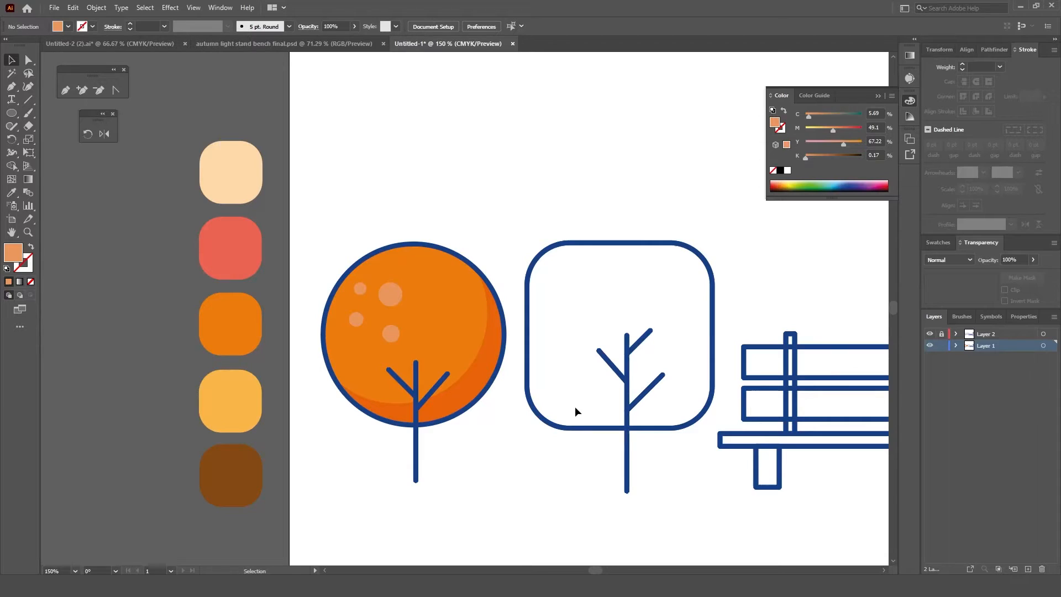
{"action": "left_click", "coordinate": [943, 334]}
{"action": "left_click_drag", "start_coordinate": [624, 468], "coordinate": [438, 429]}
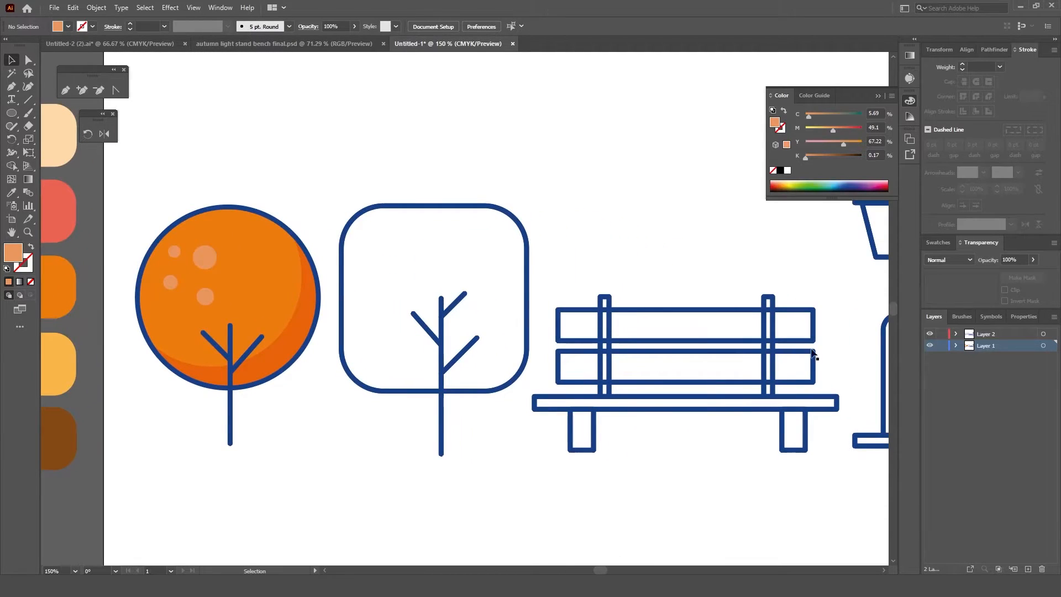
{"action": "left_click", "coordinate": [929, 334]}
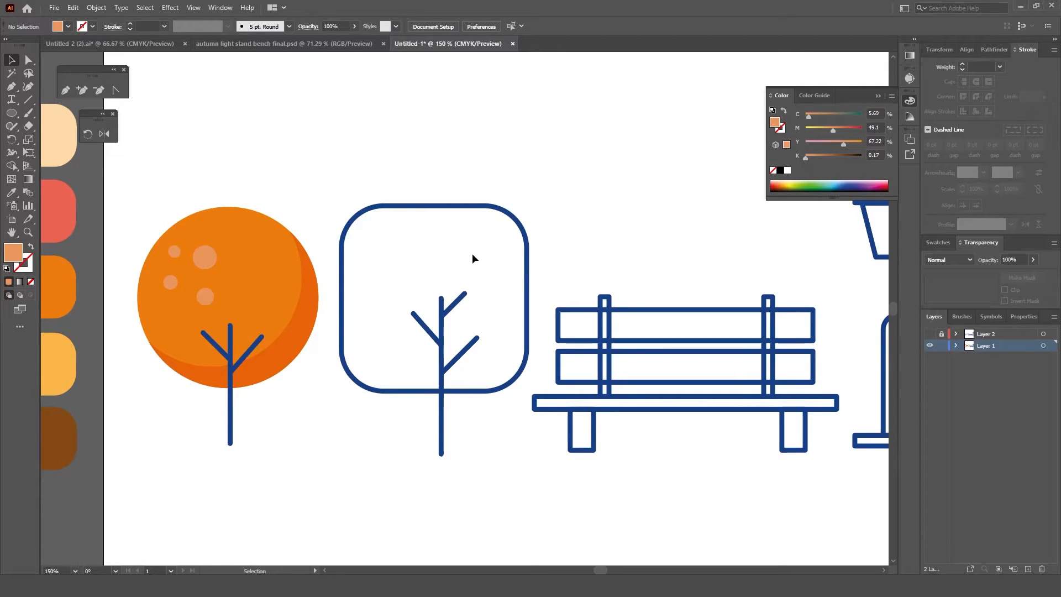
Step: Fill the rounded-square tree group with the coral red palette swatch using the Eyedropper
{"action": "left_click", "coordinate": [529, 243]}
{"action": "left_click", "coordinate": [11, 192]}
{"action": "left_click", "coordinate": [66, 200]}
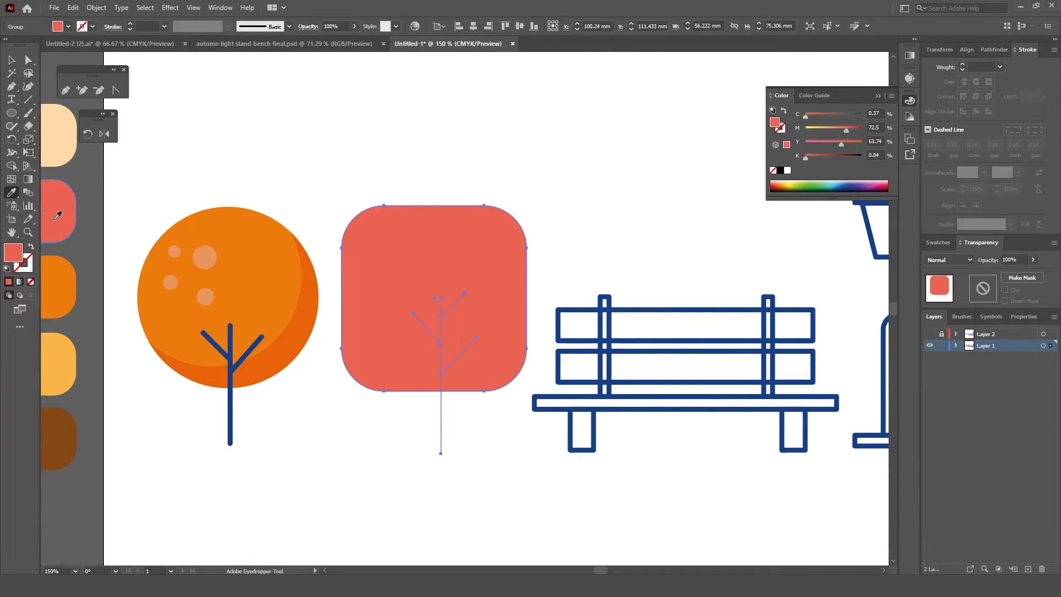
Step: Undo the coral red fill on the rounded-square tree and ungroup its crown and trunk
{"action": "key", "text": "ctrl+z"}
{"action": "key", "text": "v"}
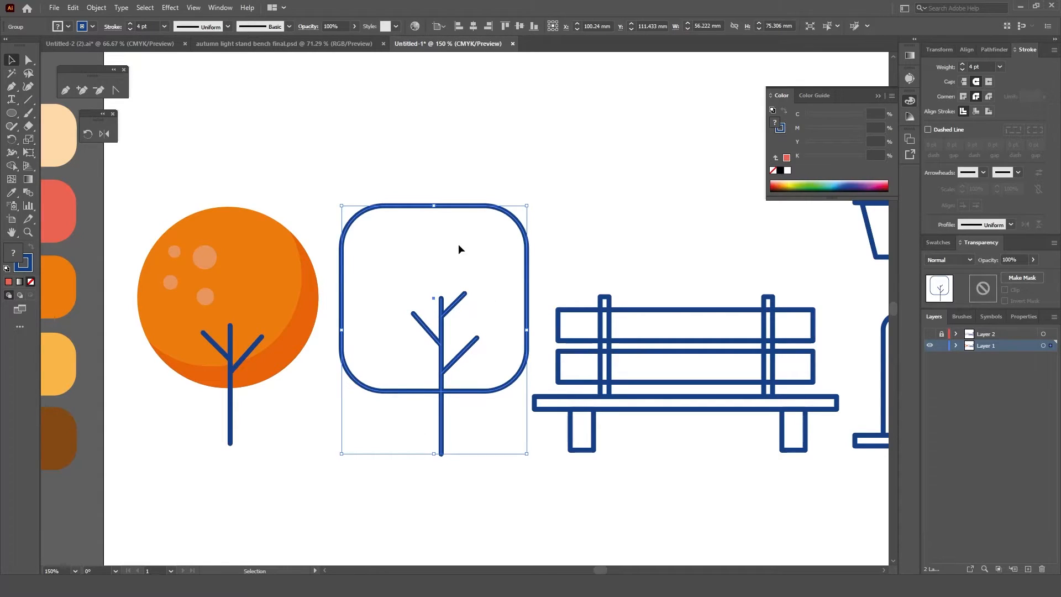
{"action": "right_click", "coordinate": [462, 209]}
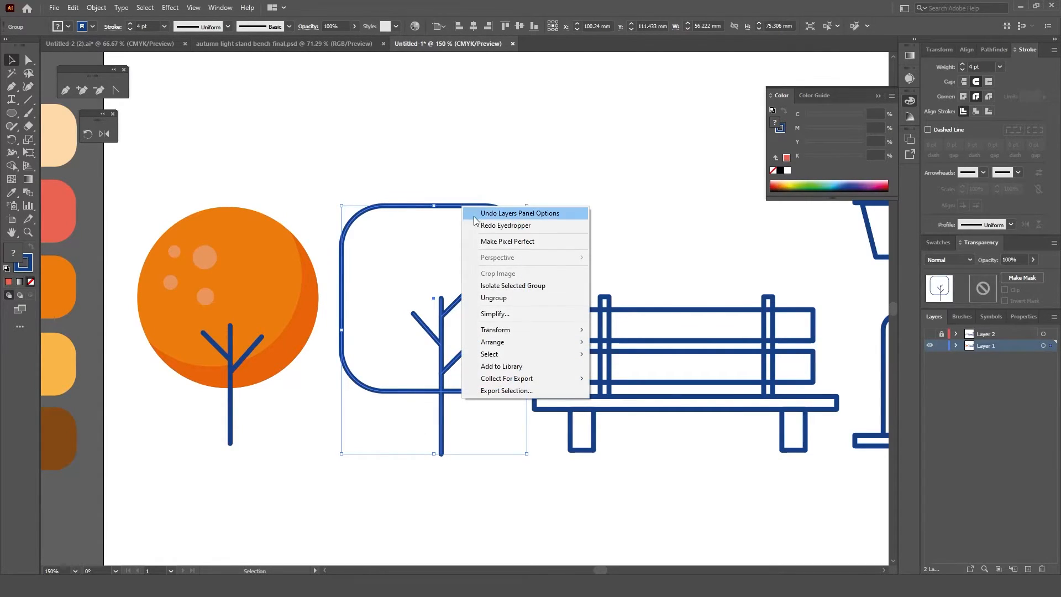
{"action": "left_click", "coordinate": [509, 292]}
{"action": "left_click", "coordinate": [532, 252]}
Step: Fill only the rounded-square crown with the coral red palette swatch and check it against Layer 2's outlines, keeping that layer hidden
{"action": "left_click", "coordinate": [526, 241]}
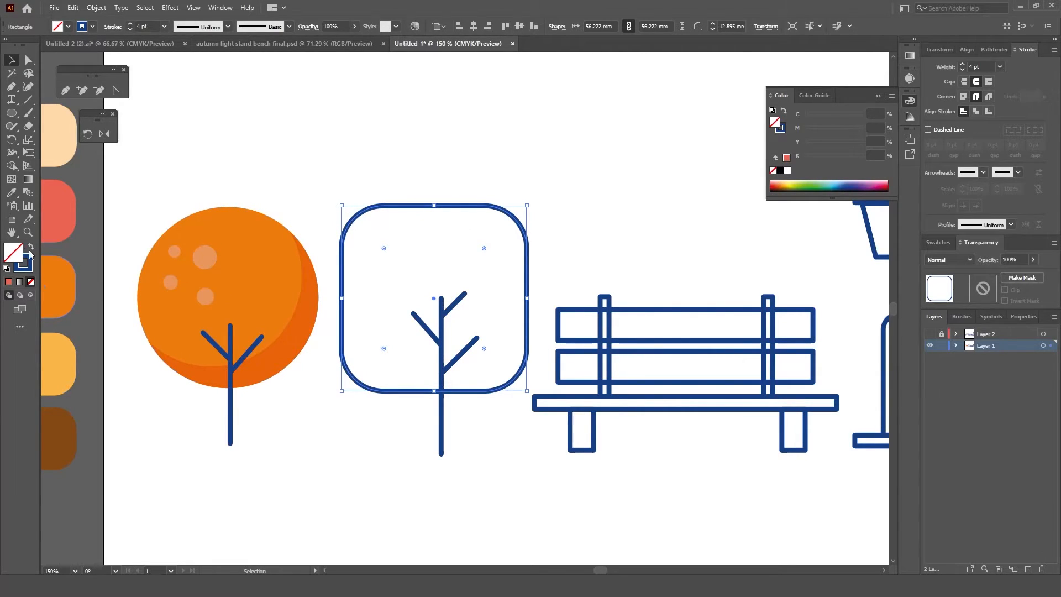
{"action": "left_click", "coordinate": [11, 192]}
{"action": "left_click", "coordinate": [57, 233]}
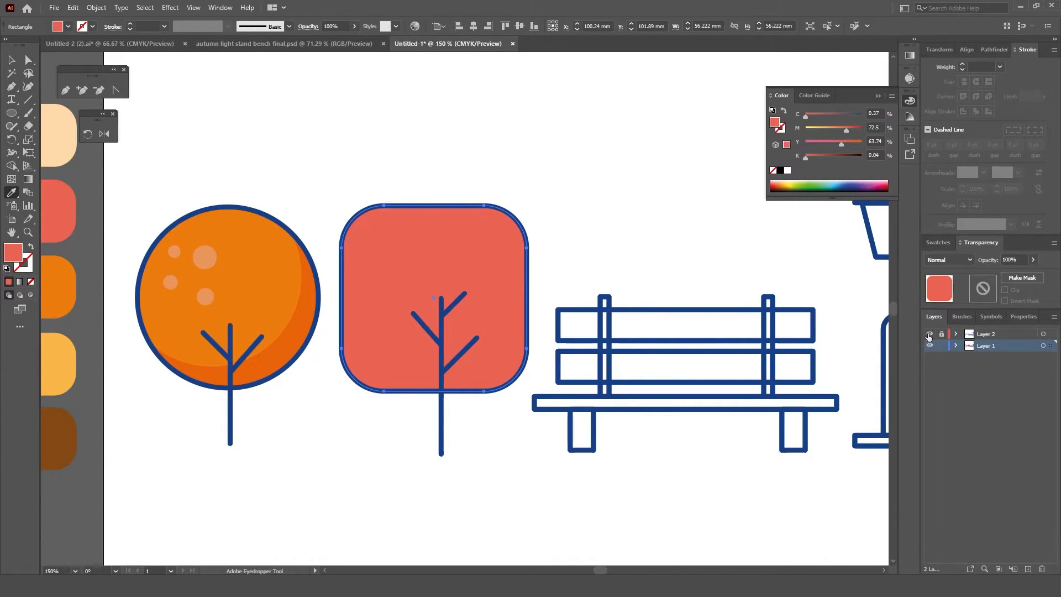
{"action": "left_click", "coordinate": [929, 334]}
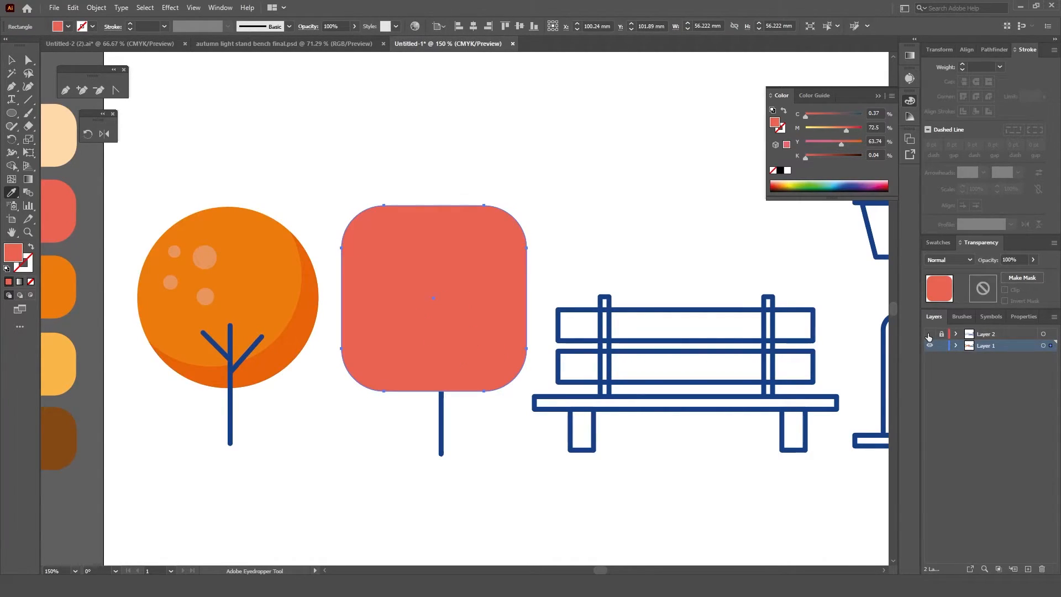
Step: Paste two copies of the coral crown in front and offset the topmost about 3.7 mm left and 7 mm up
{"action": "left_click_drag", "start_coordinate": [11, 113], "coordinate": [56, 126]}
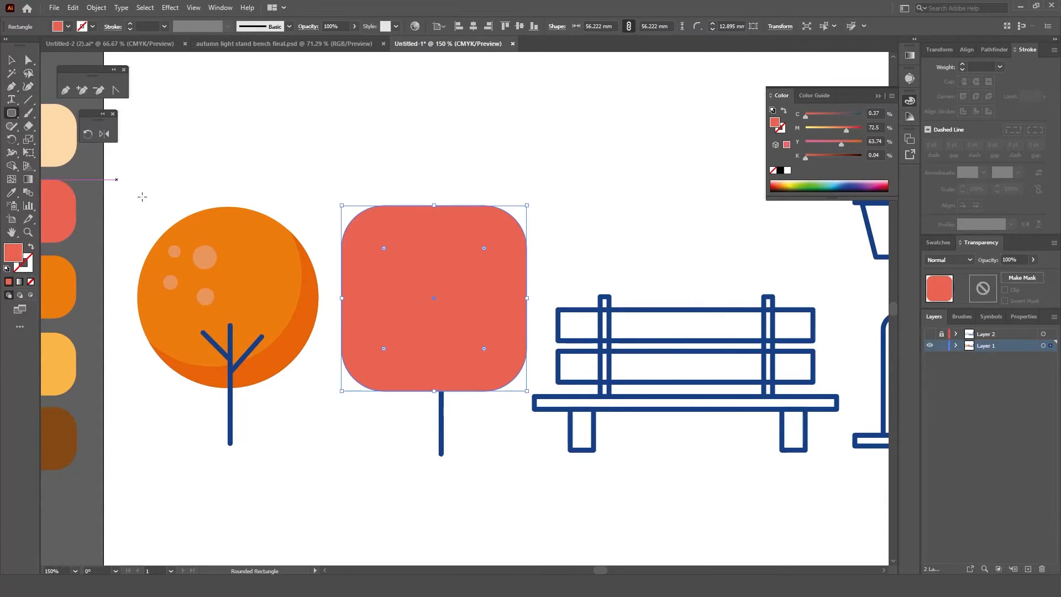
{"action": "left_click", "coordinate": [13, 114]}
{"action": "key", "text": "v"}
{"action": "left_click", "coordinate": [73, 7]}
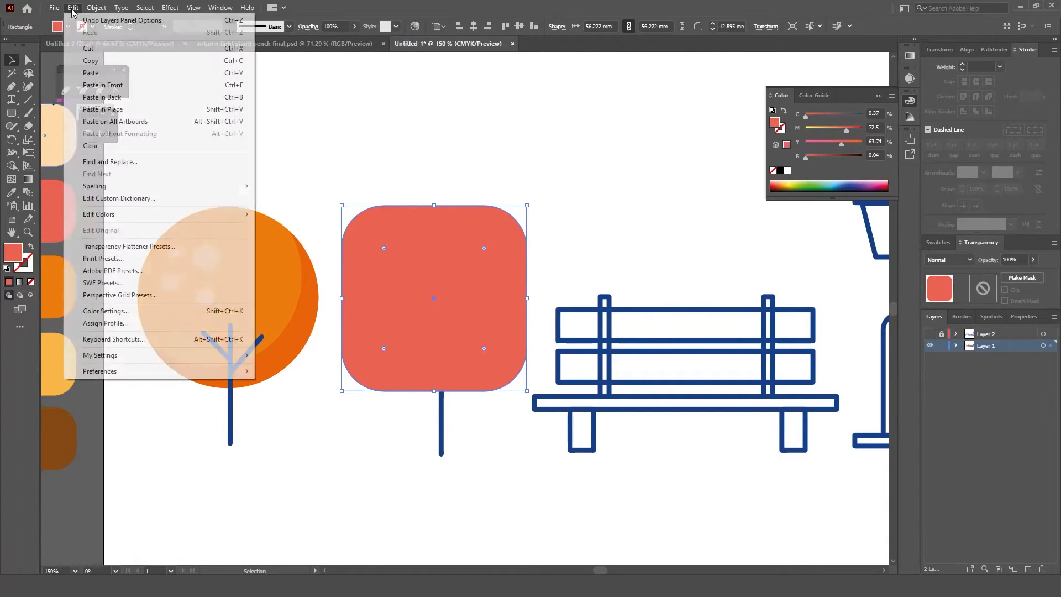
{"action": "left_click", "coordinate": [91, 60]}
{"action": "left_click", "coordinate": [73, 8]}
{"action": "left_click", "coordinate": [103, 85]}
{"action": "left_click", "coordinate": [73, 8]}
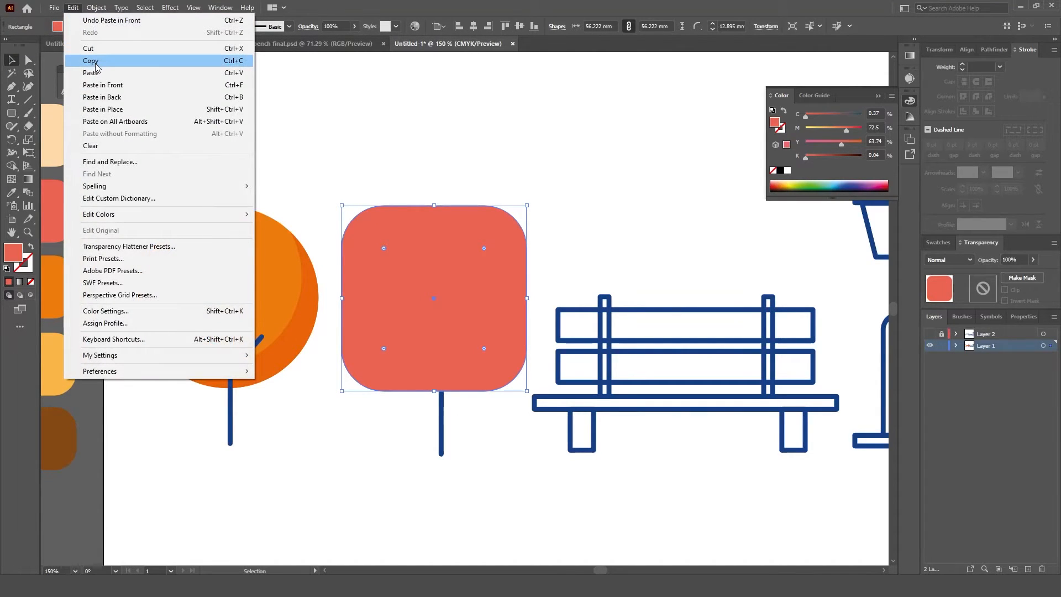
{"action": "left_click", "coordinate": [91, 61]}
{"action": "left_click", "coordinate": [73, 8]}
{"action": "left_click", "coordinate": [103, 85]}
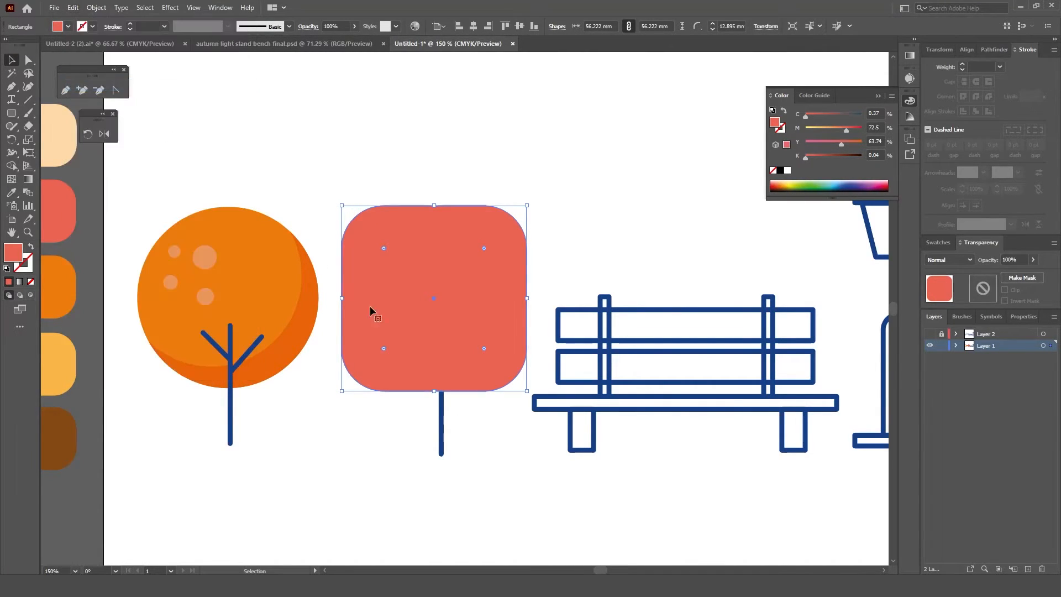
{"action": "left_click_drag", "start_coordinate": [465, 373], "coordinate": [471, 343]}
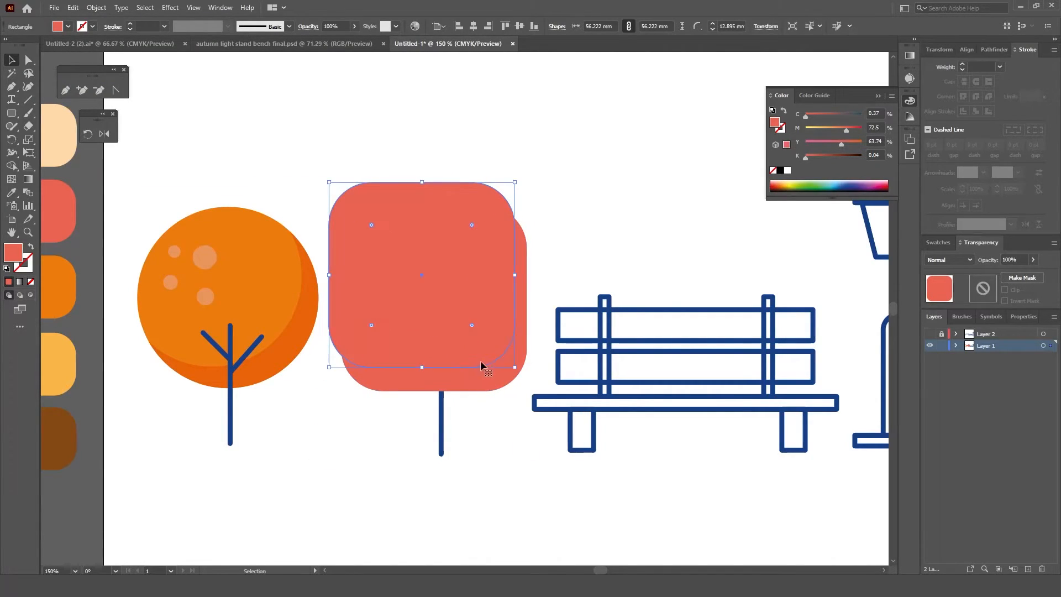
Step: Remove the offset copy and its overlap with Shape Builder, keeping a shadow strip along the crown's right and lower edges
{"action": "left_click", "coordinate": [494, 376], "text": "shift"}
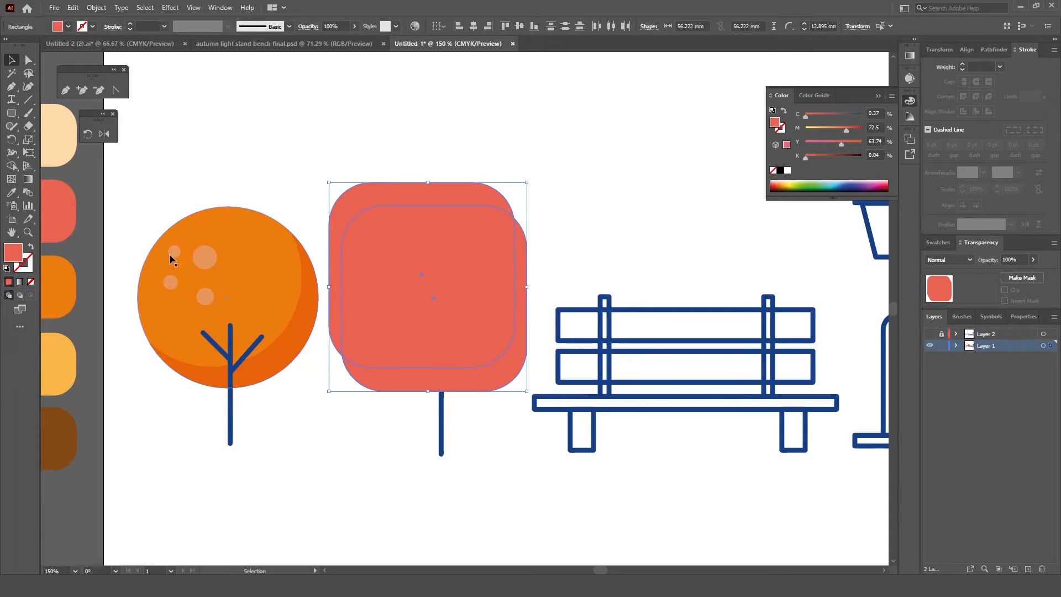
{"action": "left_click", "coordinate": [12, 167]}
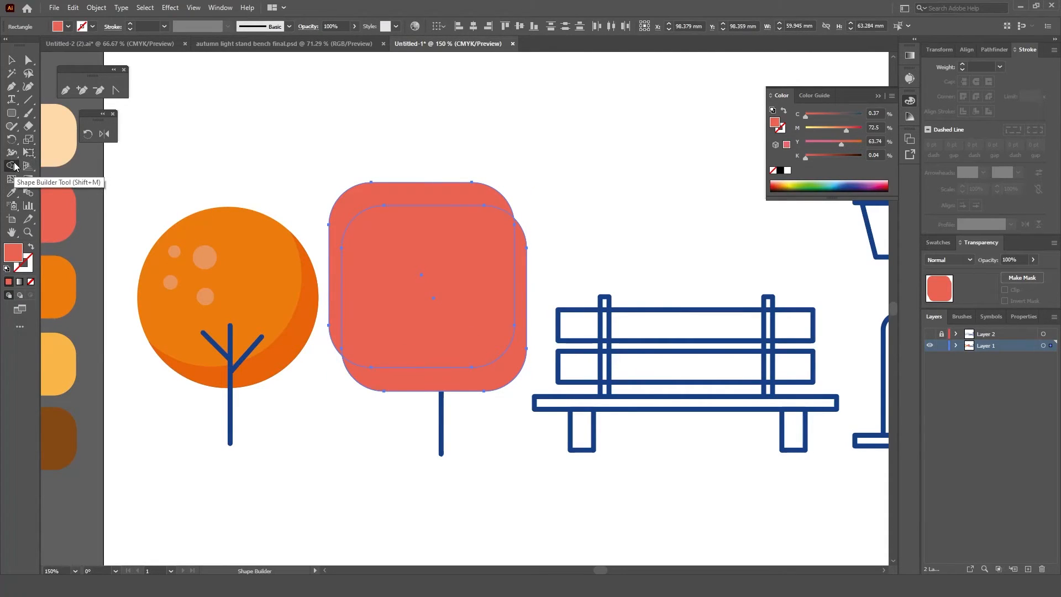
{"action": "left_click", "coordinate": [389, 197], "text": "alt"}
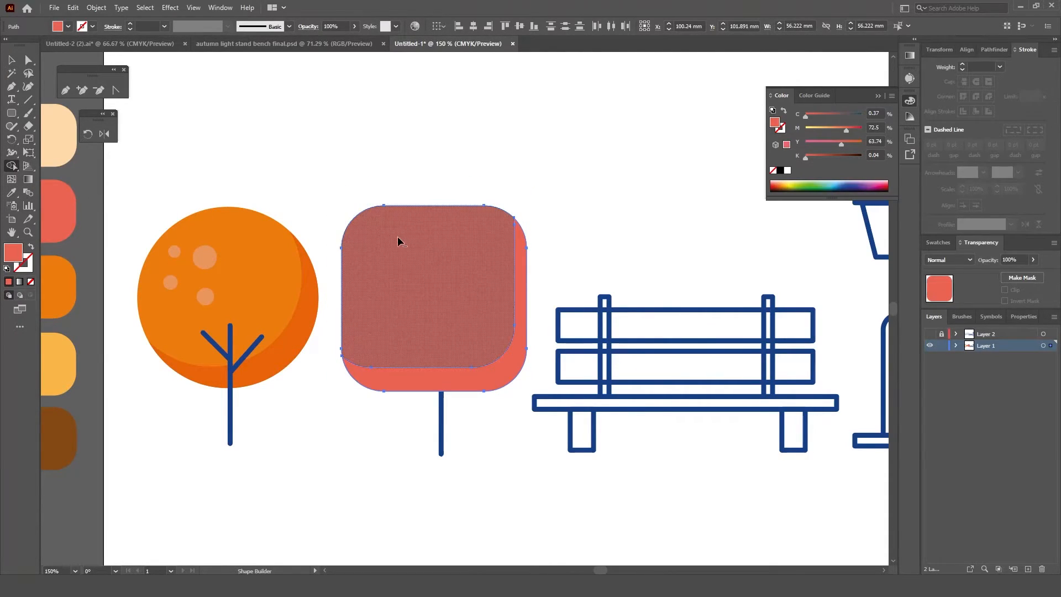
{"action": "left_click", "coordinate": [398, 241]}
{"action": "key", "text": "v"}
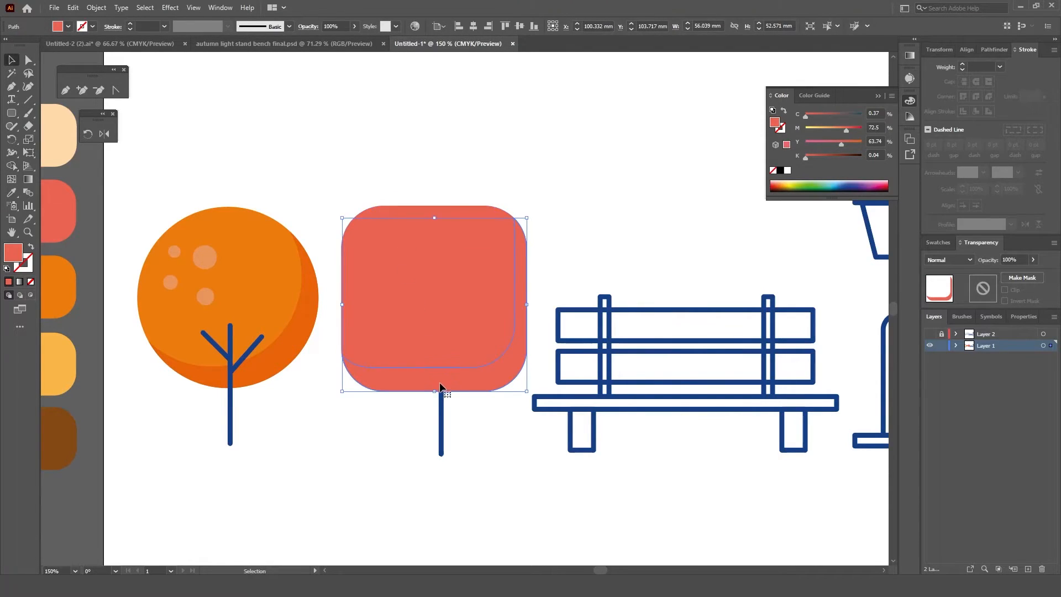
Step: Fill the crown's shadow strip with darker red D84439 and check it briefly against Layer 2's outlines
{"action": "double_click", "coordinate": [14, 253]}
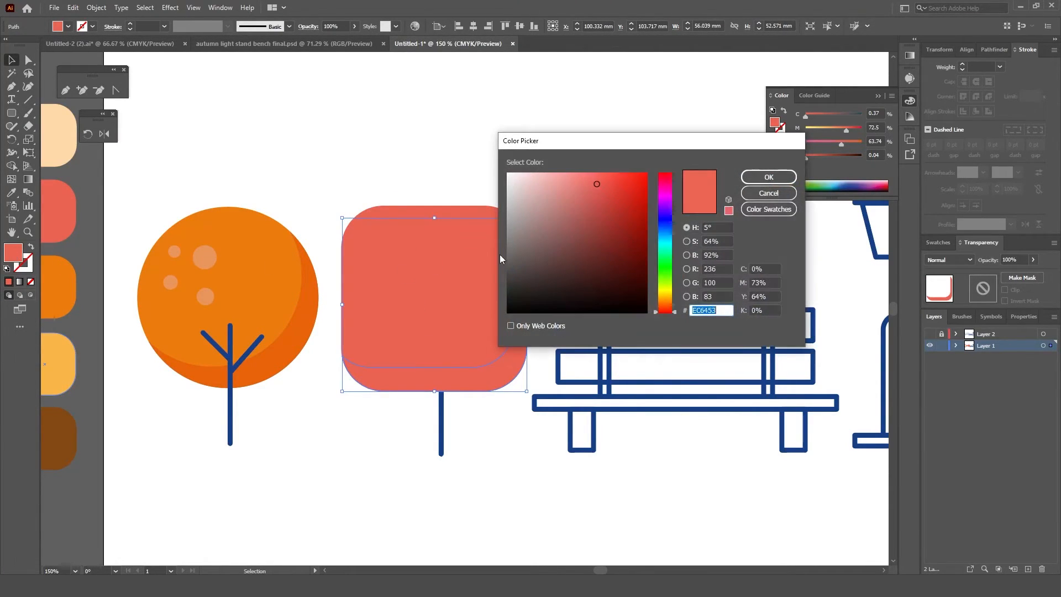
{"action": "left_click", "coordinate": [614, 193]}
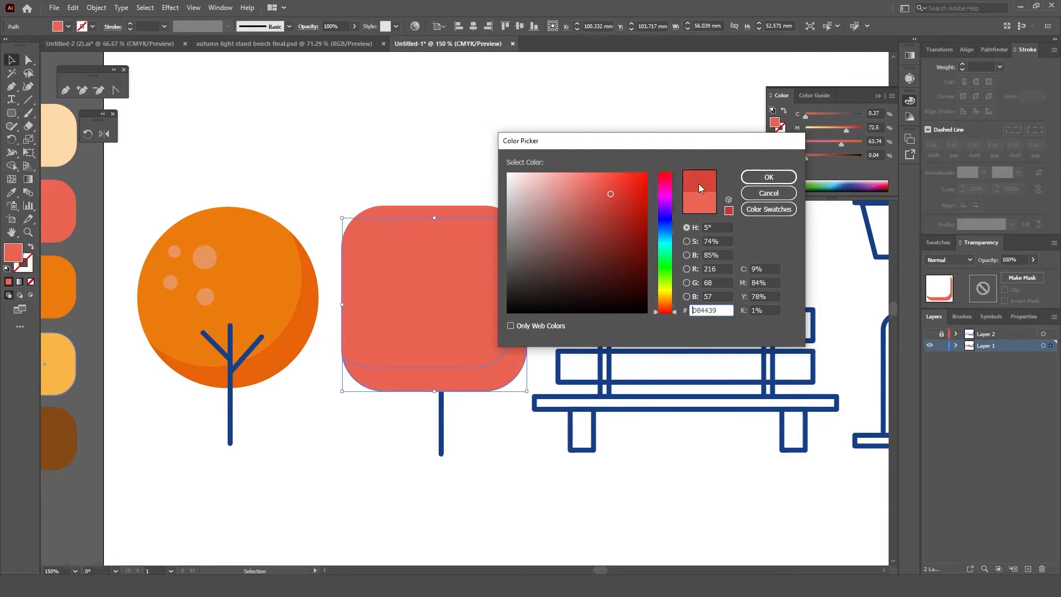
{"action": "left_click", "coordinate": [768, 177]}
{"action": "left_click", "coordinate": [552, 164]}
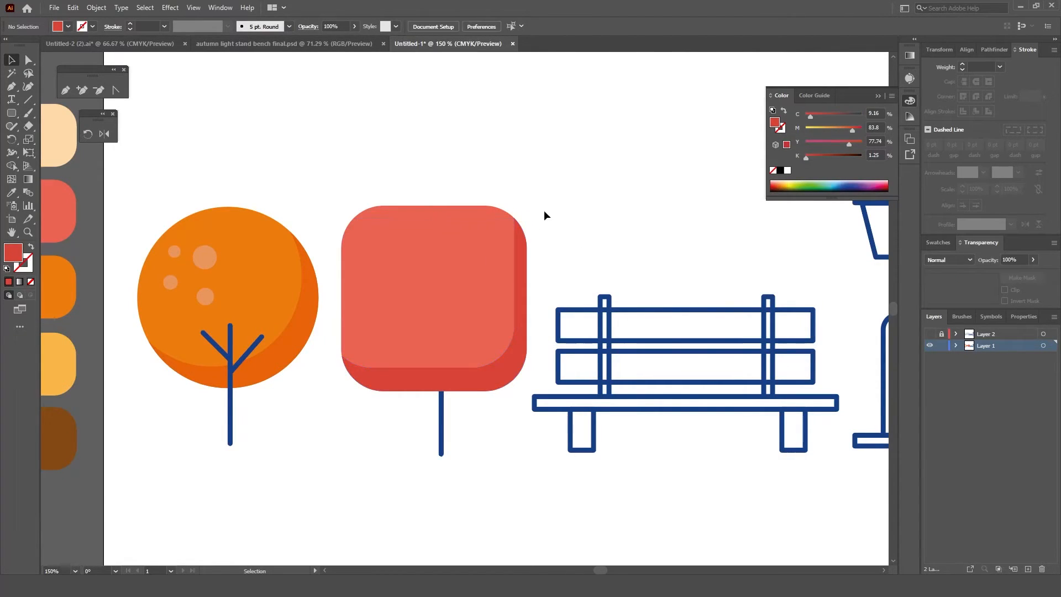
{"action": "left_click", "coordinate": [929, 334]}
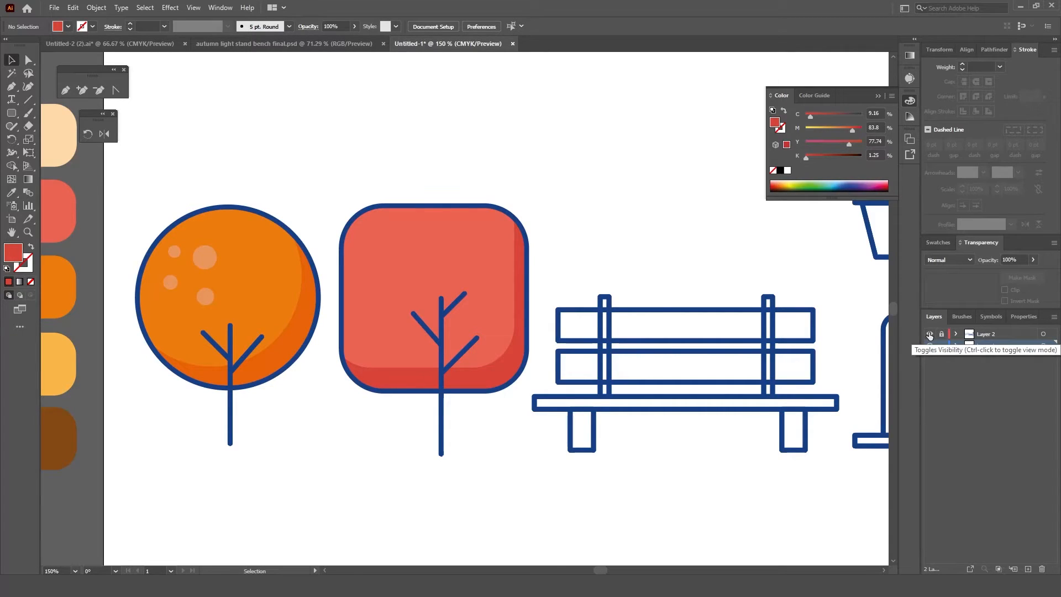
{"action": "left_click", "coordinate": [930, 334]}
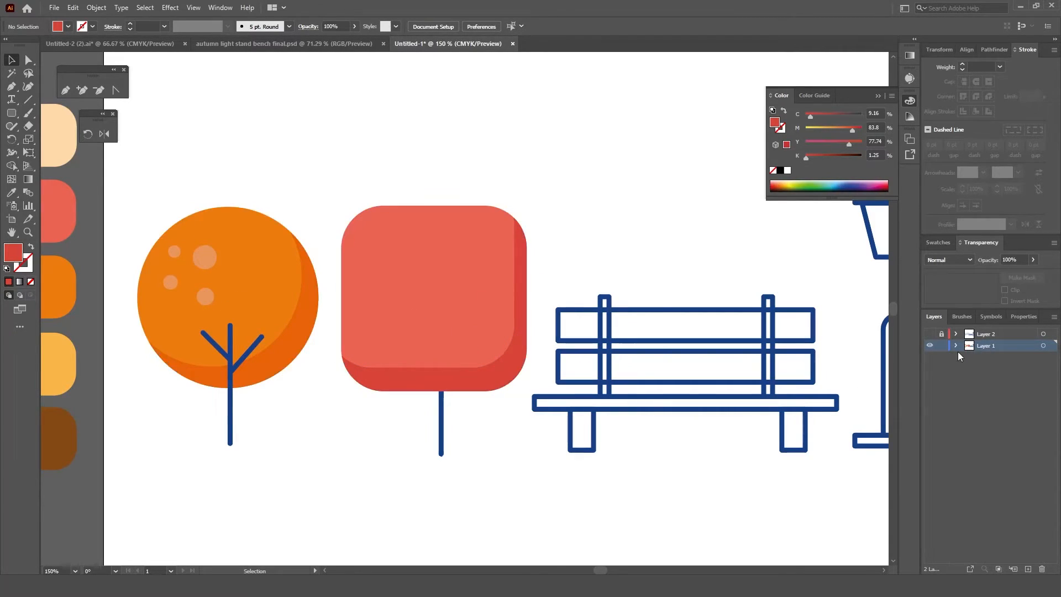
Step: Draw a rounded rectangle about 5.9 by 9 mm in the coral crown's upper left area and fill it with light pink EA9B9B
{"action": "key", "text": "m"}
{"action": "left_click_drag", "start_coordinate": [378, 231], "coordinate": [397, 262]}
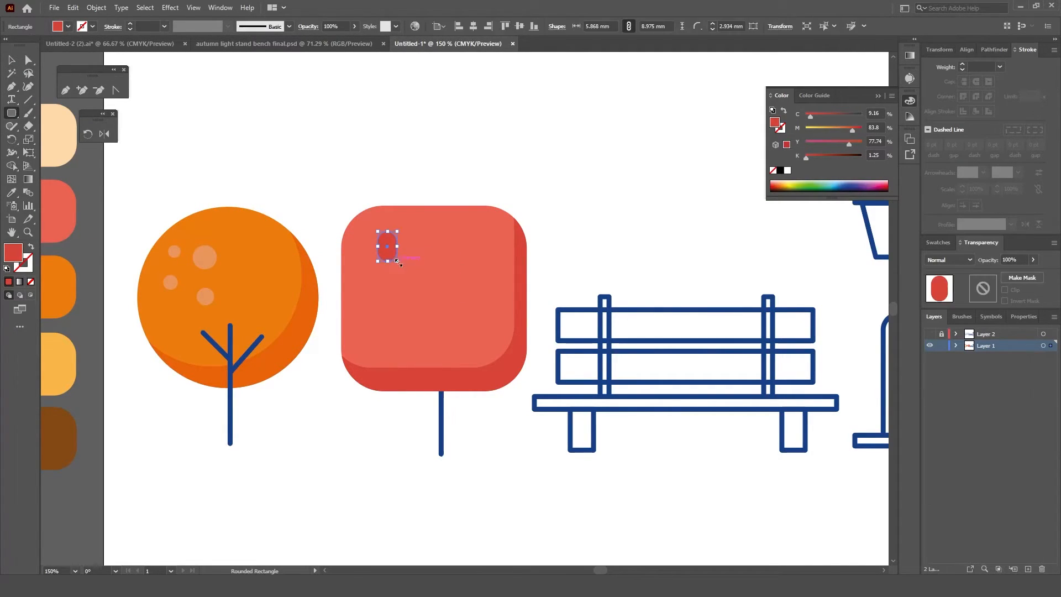
{"action": "double_click", "coordinate": [14, 254]}
{"action": "left_click", "coordinate": [585, 189]}
{"action": "left_click", "coordinate": [769, 176]}
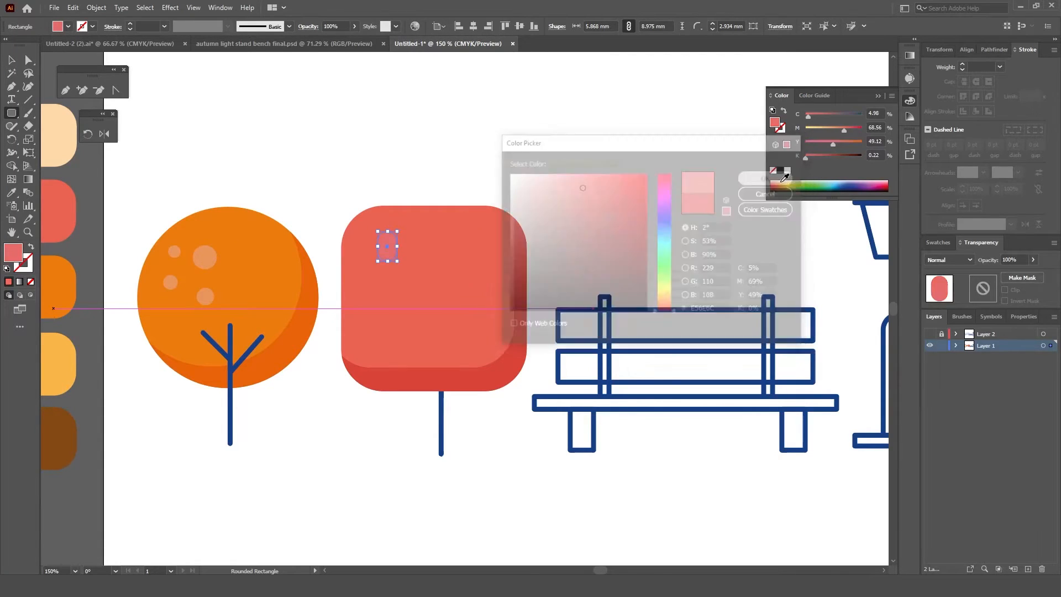
{"action": "key", "text": "v"}
{"action": "mouse_move", "coordinate": [393, 261]}
{"action": "left_mouse_down"}
{"action": "mouse_move", "coordinate": [426, 265]}
{"action": "mouse_move", "coordinate": [394, 257]}
{"action": "left_mouse_up"}
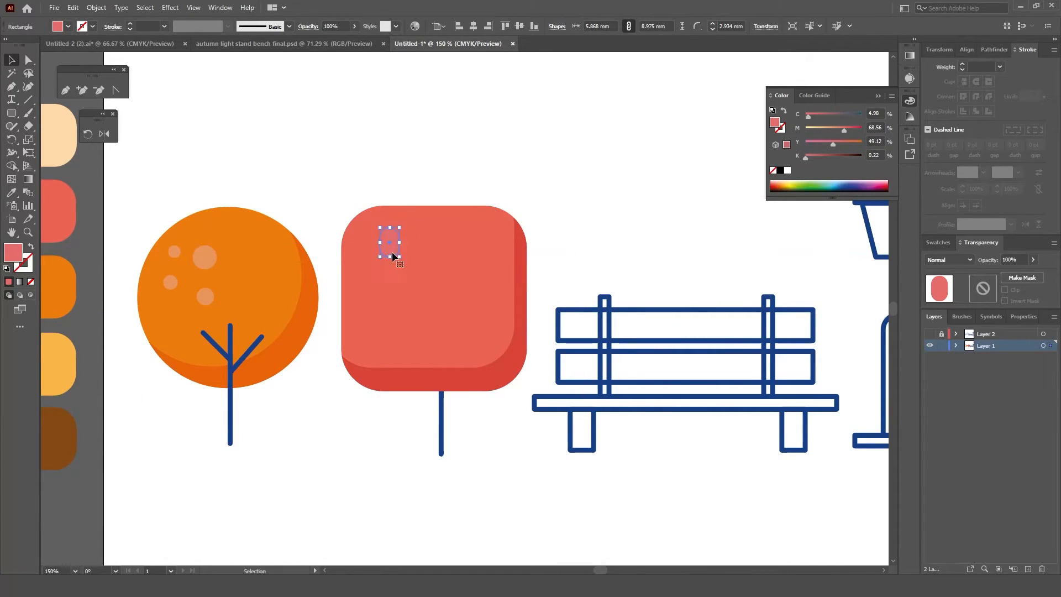
{"action": "double_click", "coordinate": [10, 254]}
{"action": "left_click", "coordinate": [551, 180]}
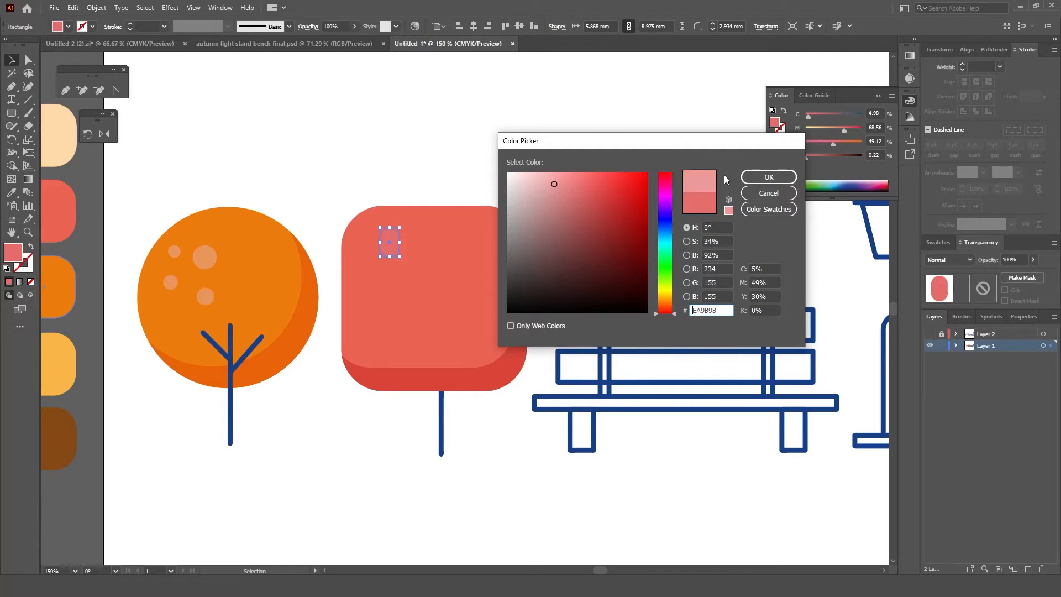
{"action": "left_click", "coordinate": [769, 177]}
Step: Duplicate the light pink rounded rectangle into two smaller spots just below it on the coral crown
{"action": "left_click_drag", "start_coordinate": [392, 254], "coordinate": [389, 283]}
{"action": "left_click", "coordinate": [528, 175]}
{"action": "scroll", "coordinate": [550, 188], "scroll_direction": "down", "scroll_amount": 2}
{"action": "left_click_drag", "start_coordinate": [611, 170], "coordinate": [514, 229]}
{"action": "scroll", "coordinate": [598, 313], "scroll_direction": "up", "scroll_amount": 2}
{"action": "left_click_drag", "start_coordinate": [450, 395], "coordinate": [492, 386]}
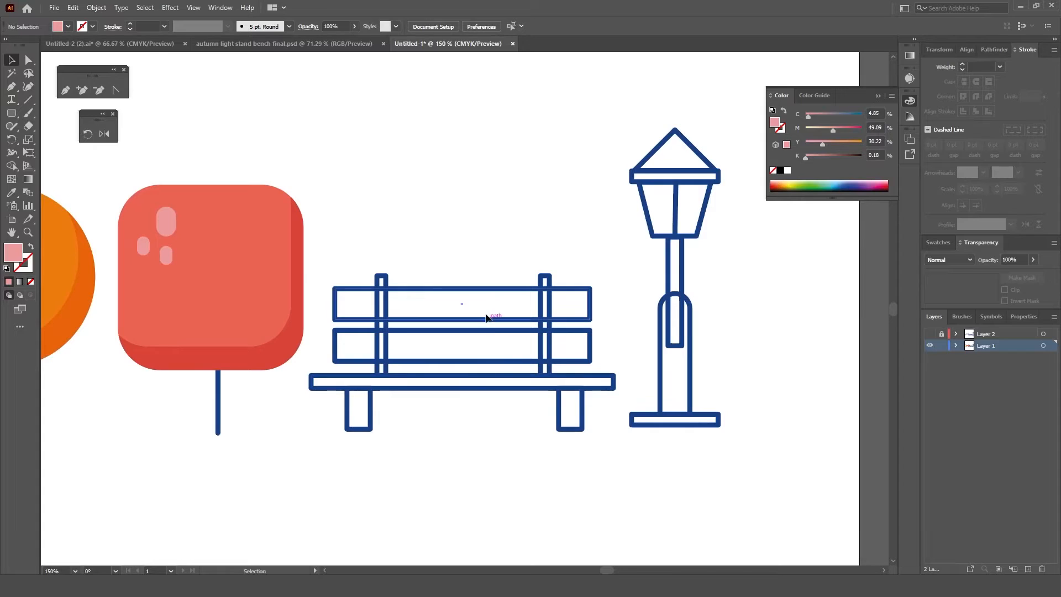
Step: Ungroup the bench on Layer 1 into its separate rectangles
{"action": "scroll", "coordinate": [437, 354], "scroll_direction": "down", "scroll_amount": 1}
{"action": "left_click_drag", "start_coordinate": [439, 356], "coordinate": [513, 324]}
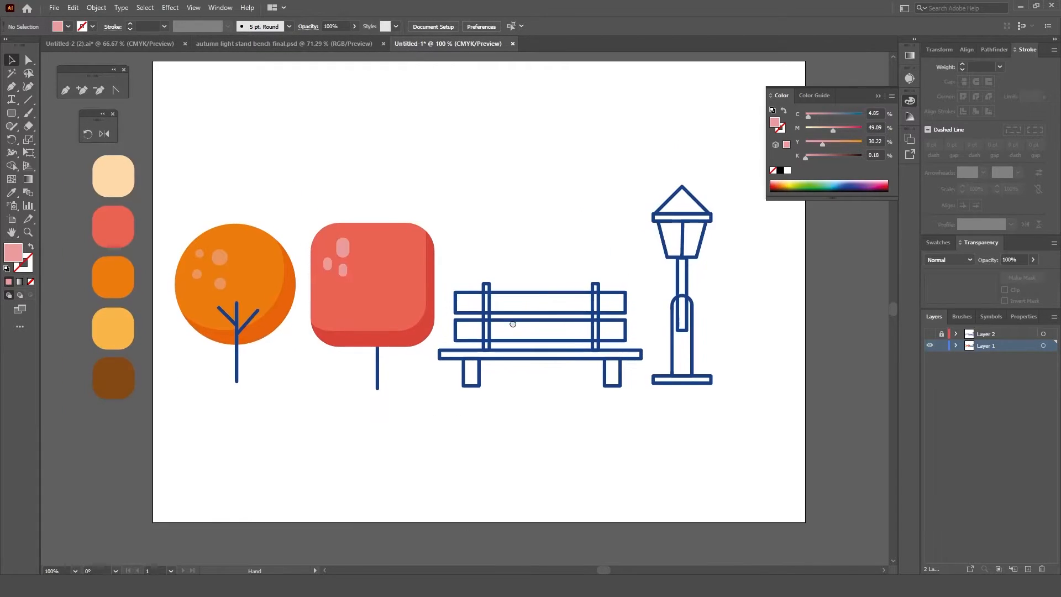
{"action": "left_click", "coordinate": [565, 314]}
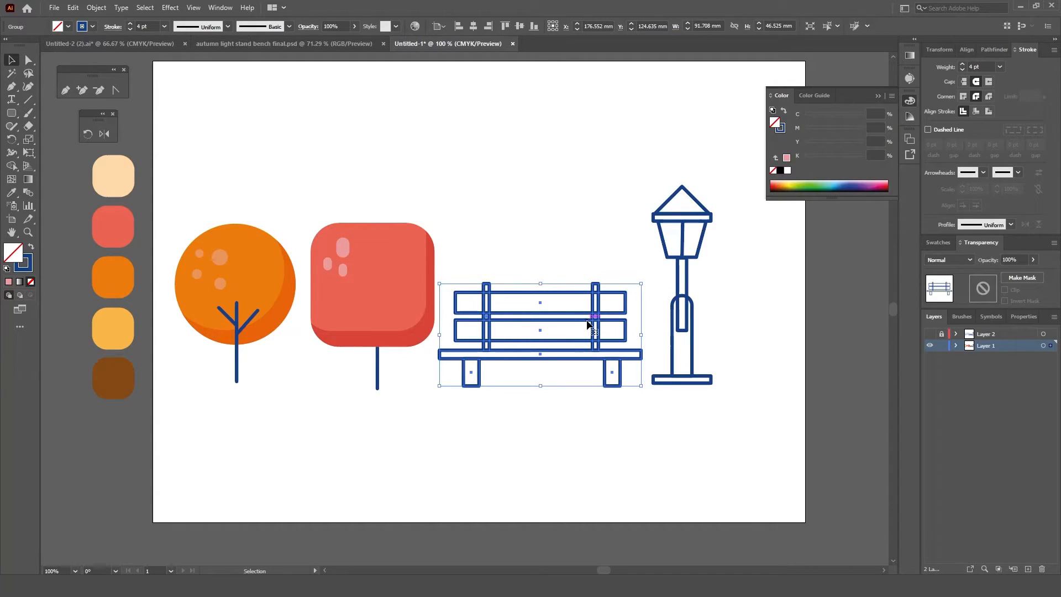
{"action": "right_click", "coordinate": [587, 322]}
{"action": "left_click", "coordinate": [638, 413]}
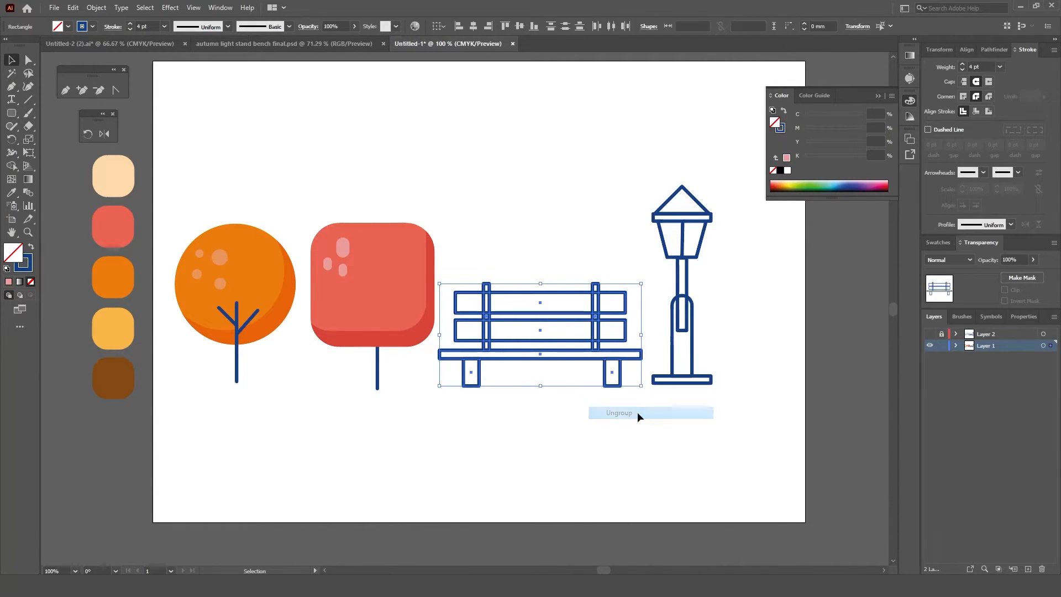
{"action": "left_click", "coordinate": [575, 395]}
Step: Fill the bench's two slats, seat and both legs with the brown palette swatch using the Eyedropper
{"action": "scroll", "coordinate": [575, 396], "scroll_direction": "up", "scroll_amount": 1}
{"action": "left_click", "coordinate": [632, 306]}
{"action": "left_click", "coordinate": [634, 312], "text": "shift"}
{"action": "left_click", "coordinate": [624, 371], "text": "shift"}
{"action": "left_click", "coordinate": [622, 392], "text": "shift"}
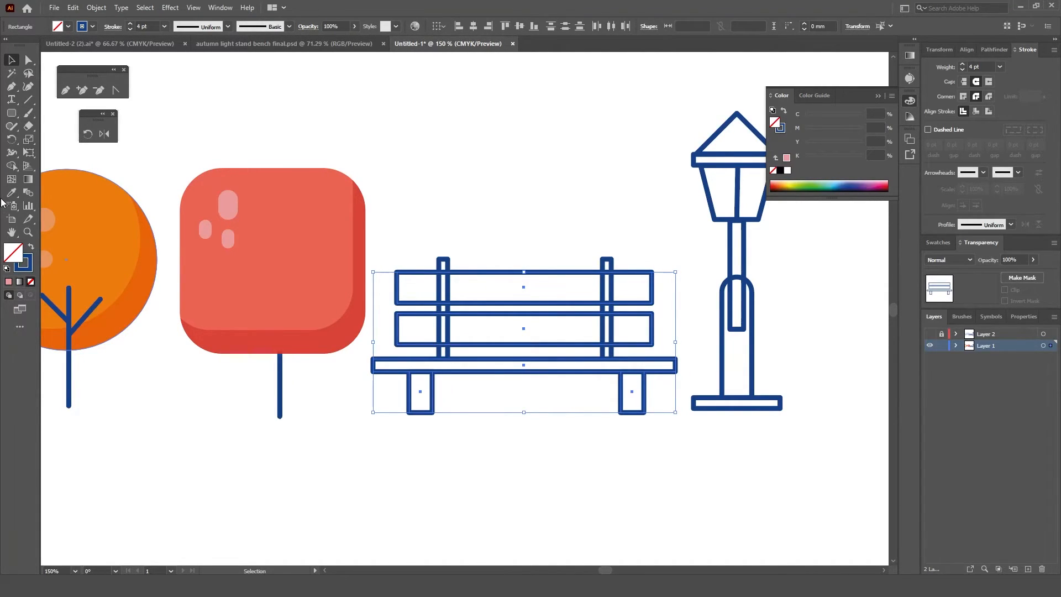
{"action": "mouse_move", "coordinate": [155, 377]}
{"action": "left_mouse_down"}
{"action": "mouse_move", "coordinate": [327, 355]}
{"action": "mouse_move", "coordinate": [353, 364]}
{"action": "left_mouse_up"}
{"action": "key", "text": "i"}
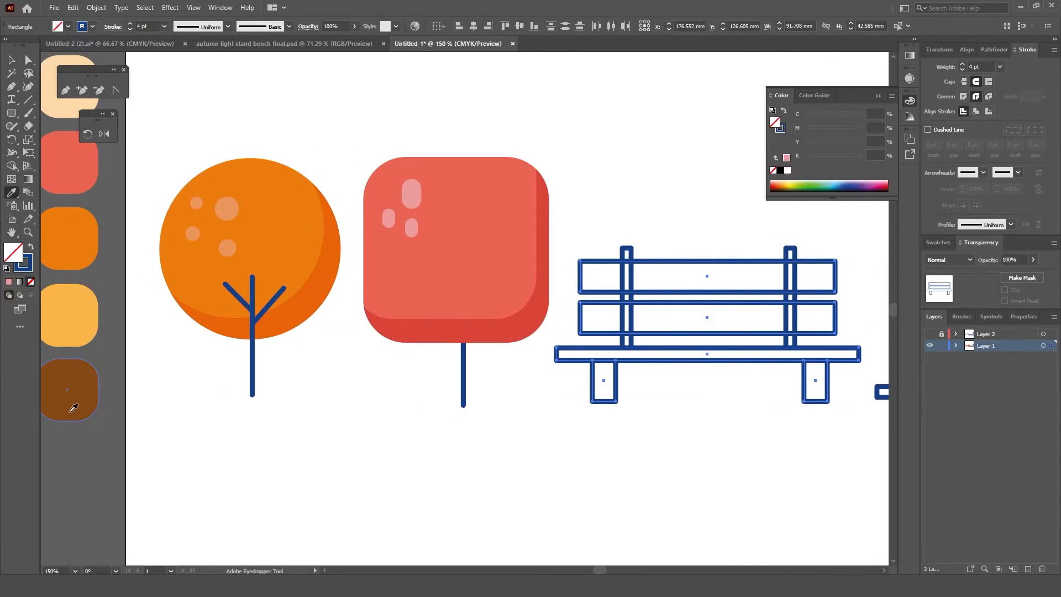
{"action": "left_click", "coordinate": [72, 407]}
Step: Fill the two upright backrest posts with the same brown palette swatch
{"action": "key", "text": "v"}
{"action": "left_click", "coordinate": [627, 250]}
{"action": "left_click", "coordinate": [791, 252], "text": "shift"}
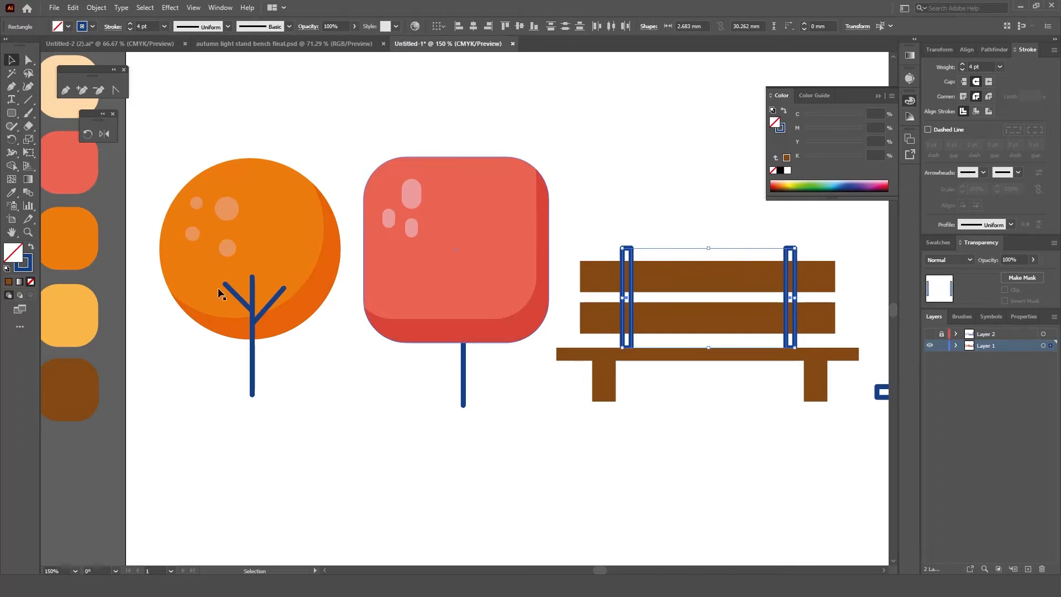
{"action": "left_click", "coordinate": [12, 193]}
{"action": "left_click", "coordinate": [80, 384]}
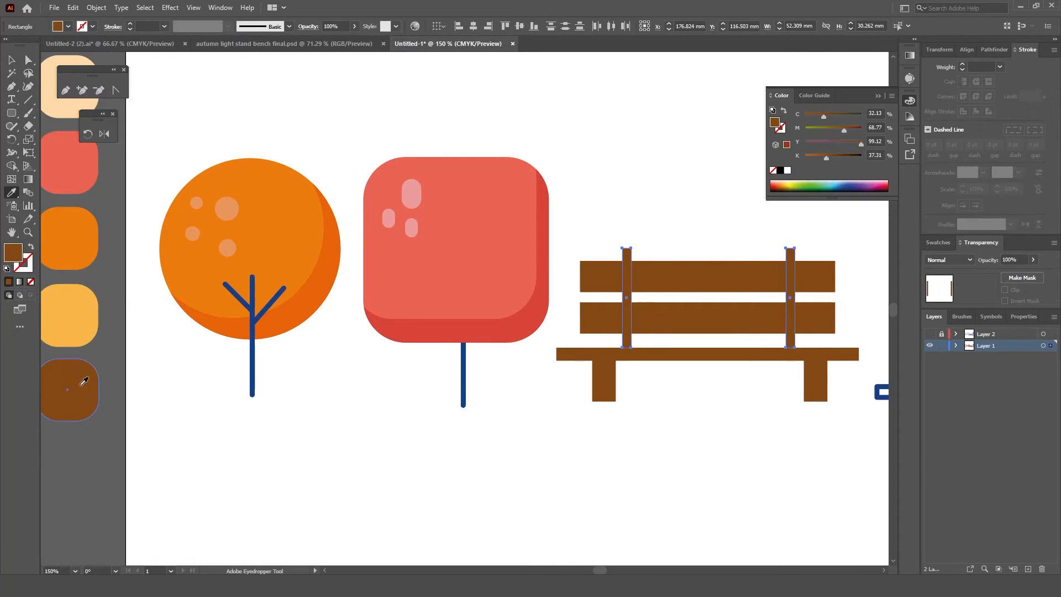
Step: Draw a highlight rectangle about 70.4 by 4.7 mm along the upper bench slat and fill it with light brown C25 M55 Y71 K17
{"action": "key", "text": "m"}
{"action": "scroll", "coordinate": [635, 459], "scroll_direction": "right", "scroll_amount": 5}
{"action": "left_click", "coordinate": [564, 349]}
{"action": "left_click", "coordinate": [557, 312]}
{"action": "left_click_drag", "start_coordinate": [481, 467], "coordinate": [644, 260]}
{"action": "key", "text": "v"}
{"action": "double_click", "coordinate": [15, 257]}
{"action": "left_click", "coordinate": [603, 225]}
{"action": "left_click", "coordinate": [762, 176]}
{"action": "double_click", "coordinate": [14, 253]}
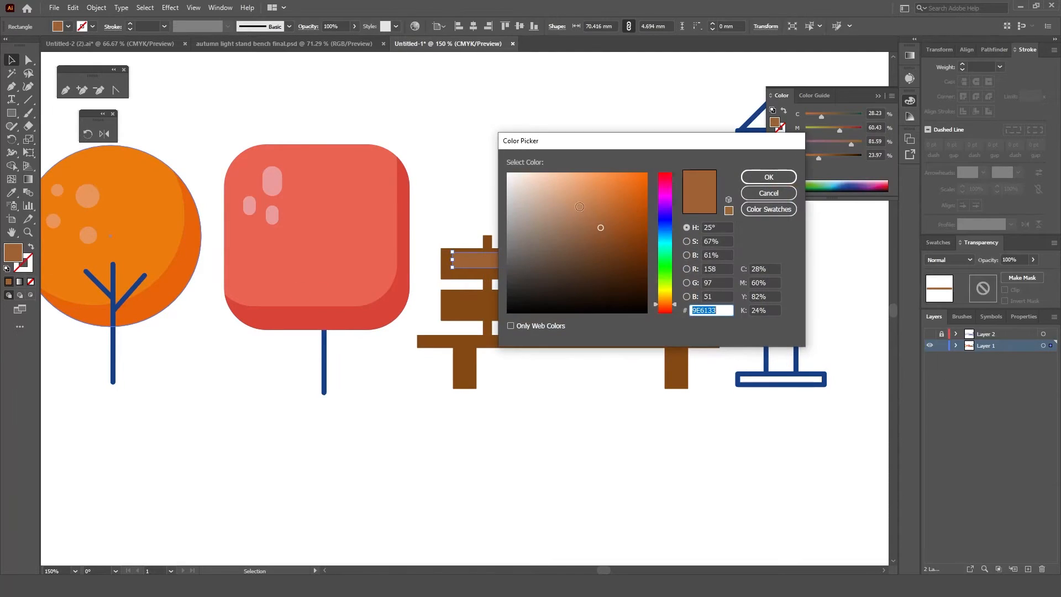
{"action": "left_click", "coordinate": [591, 215]}
{"action": "left_click", "coordinate": [769, 177]}
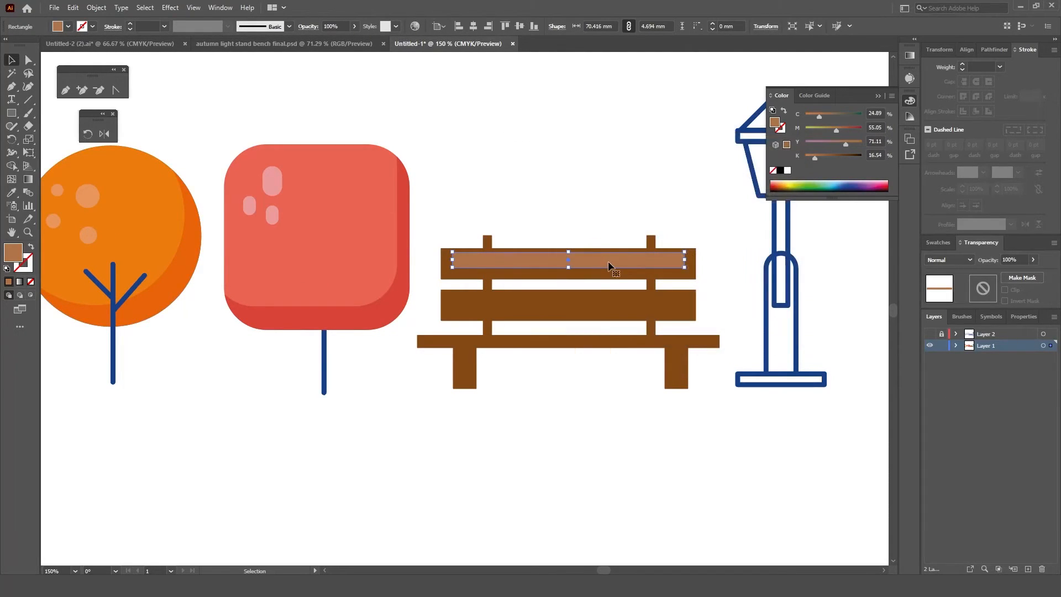
Step: Widen the upper slat's highlight slightly at both ends and duplicate it for the lower slat and the seat
{"action": "left_click_drag", "start_coordinate": [685, 260], "coordinate": [688, 259]}
{"action": "left_click_drag", "start_coordinate": [452, 260], "coordinate": [449, 260]}
{"action": "left_click_drag", "start_coordinate": [625, 261], "coordinate": [618, 455], "text": "alt"}
{"action": "left_click", "coordinate": [930, 334]}
{"action": "left_click", "coordinate": [930, 334]}
Step: Stretch the lowest highlight copy to the seat's full width and align it along the seat's upper edge
{"action": "left_click_drag", "start_coordinate": [688, 445], "coordinate": [746, 446]}
{"action": "left_click_drag", "start_coordinate": [449, 445], "coordinate": [394, 446]}
{"action": "left_click_drag", "start_coordinate": [568, 455], "coordinate": [589, 436]}
{"action": "left_click_drag", "start_coordinate": [744, 436], "coordinate": [651, 344]}
{"action": "scroll", "coordinate": [603, 342], "scroll_direction": "up", "scroll_amount": 2}
{"action": "left_click_drag", "start_coordinate": [531, 346], "coordinate": [532, 343]}
{"action": "left_click_drag", "start_coordinate": [252, 343], "coordinate": [244, 342]}
{"action": "left_click_drag", "start_coordinate": [811, 342], "coordinate": [848, 343]}
{"action": "left_click", "coordinate": [685, 430]}
{"action": "left_click_drag", "start_coordinate": [614, 341], "coordinate": [616, 266]}
{"action": "left_click", "coordinate": [622, 426]}
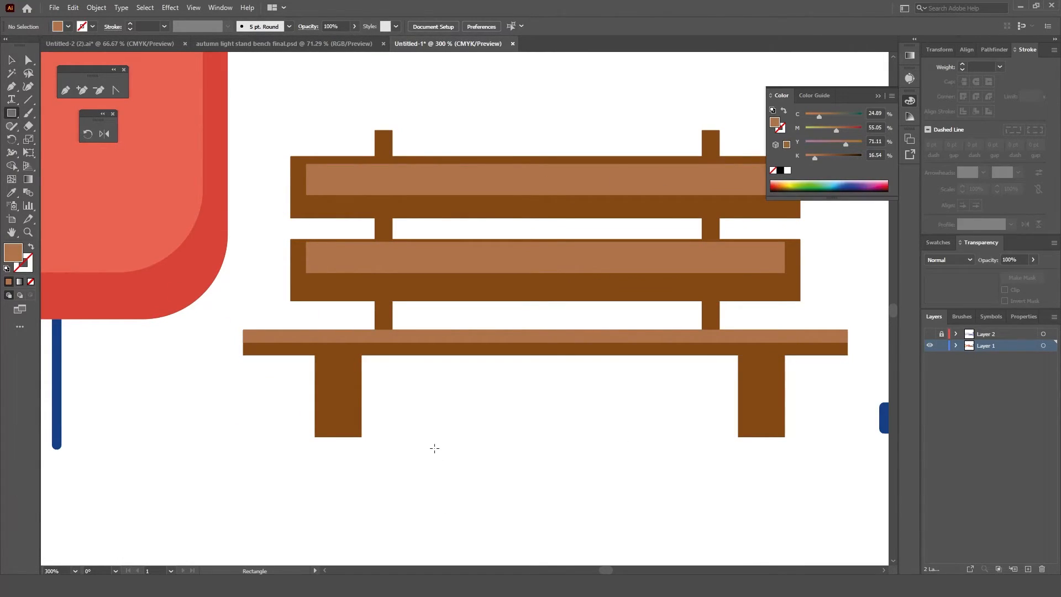
Step: Draw a shade rectangle about 4.7 by 7.8 mm on the bench's left leg and fill it with dark brown 60300D
{"action": "mouse_move", "coordinate": [426, 414]}
{"action": "left_mouse_down"}
{"action": "mouse_move", "coordinate": [457, 466]}
{"action": "mouse_move", "coordinate": [409, 434]}
{"action": "mouse_move", "coordinate": [342, 421]}
{"action": "left_mouse_up"}
{"action": "key", "text": "i"}
{"action": "left_click", "coordinate": [363, 407]}
{"action": "key", "text": "v"}
{"action": "double_click", "coordinate": [12, 252]}
{"action": "left_click", "coordinate": [631, 259]}
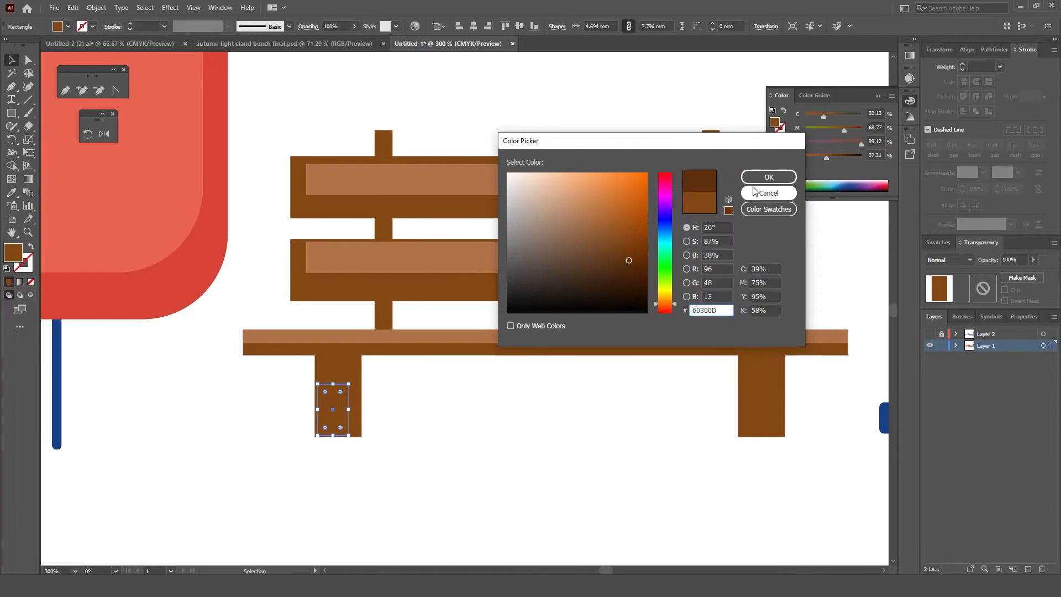
{"action": "left_click", "coordinate": [769, 177]}
Step: Stretch the shade to the leg's full height, duplicate it onto the bench's right leg, and show Layer 2
{"action": "left_click_drag", "start_coordinate": [333, 383], "coordinate": [313, 396]}
{"action": "left_click_drag", "start_coordinate": [332, 434], "coordinate": [763, 433]}
{"action": "left_click", "coordinate": [676, 439]}
{"action": "scroll", "coordinate": [686, 442], "scroll_direction": "down", "scroll_amount": 2}
{"action": "left_click", "coordinate": [930, 334]}
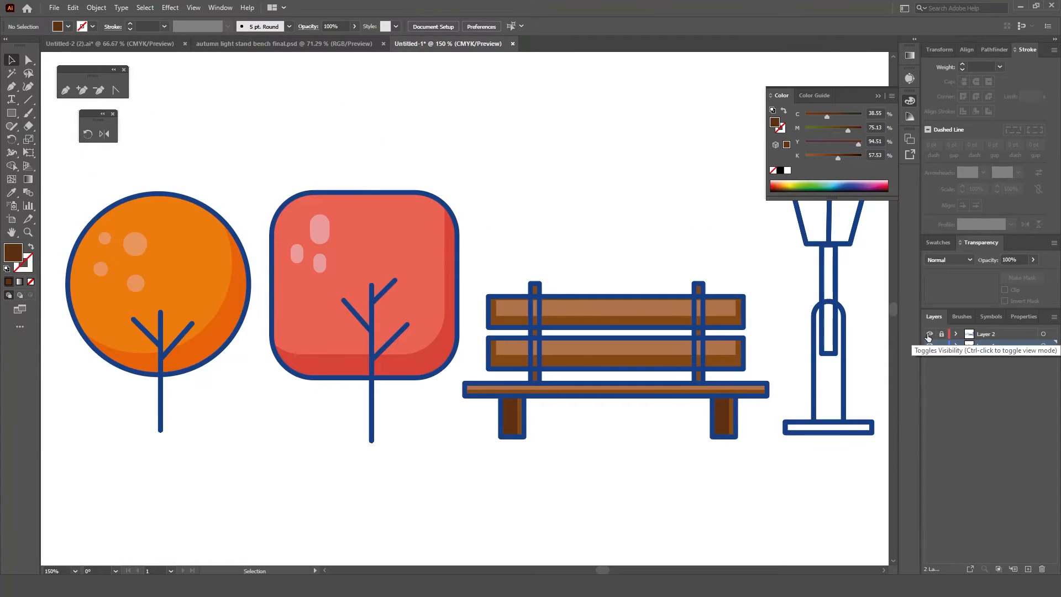
Step: Try to recolour the outlines dark navy with all artwork on both layers selected
{"action": "key", "text": "ctrl+a"}
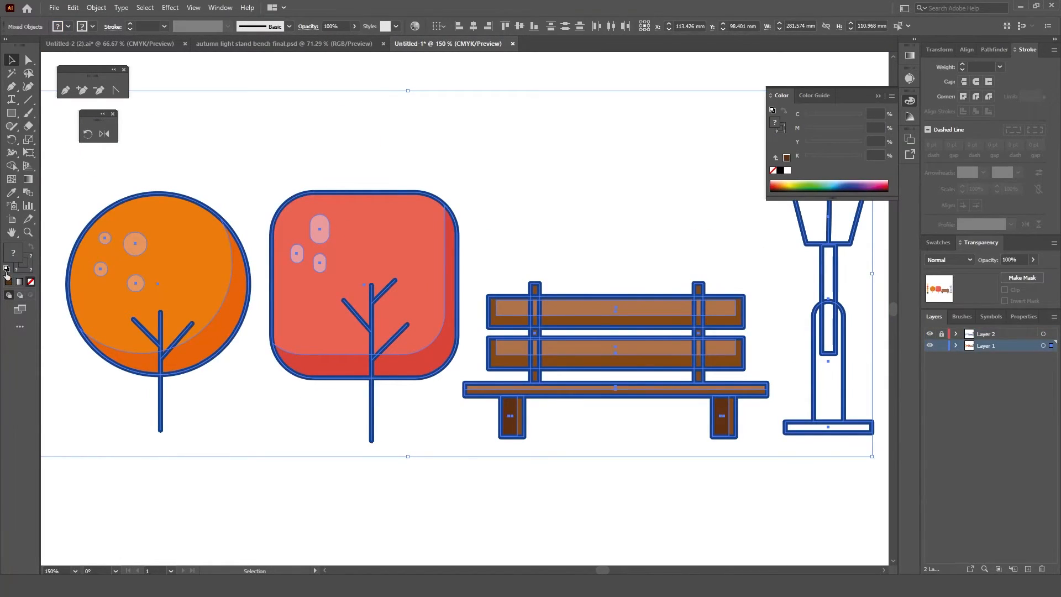
{"action": "left_click", "coordinate": [1053, 336]}
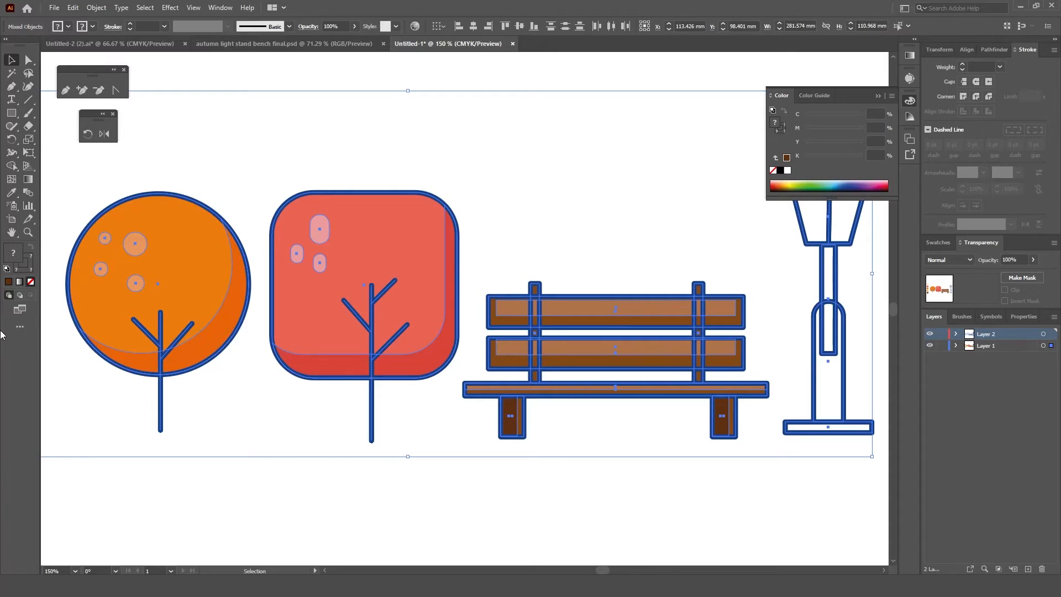
{"action": "double_click", "coordinate": [31, 270]}
{"action": "left_click", "coordinate": [665, 220]}
{"action": "left_click", "coordinate": [603, 283]}
{"action": "left_click", "coordinate": [758, 179]}
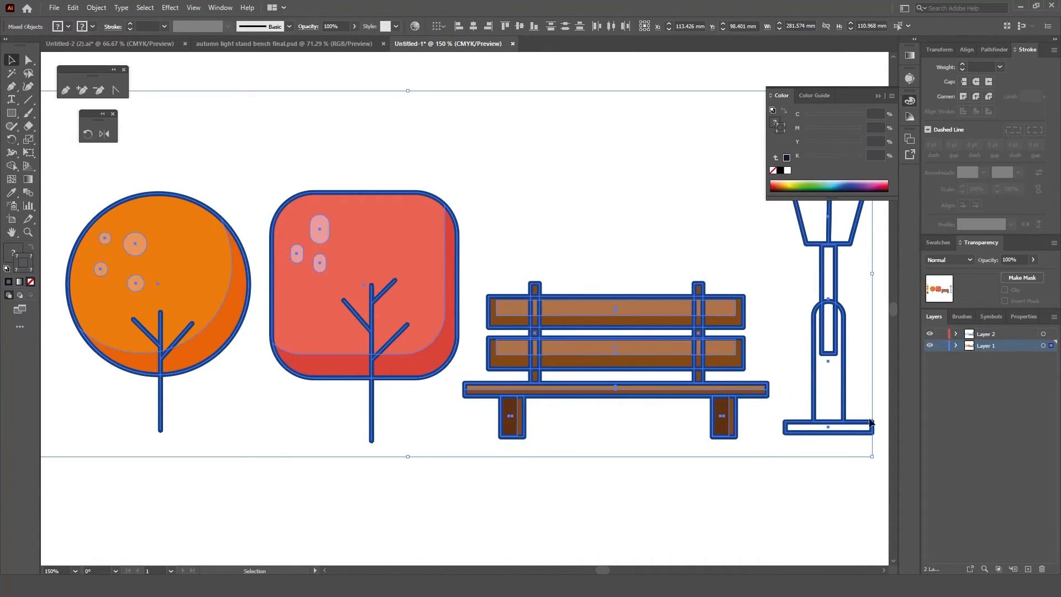
{"action": "left_click", "coordinate": [995, 335]}
{"action": "left_click", "coordinate": [437, 536]}
{"action": "key", "text": "ctrl+minus"}
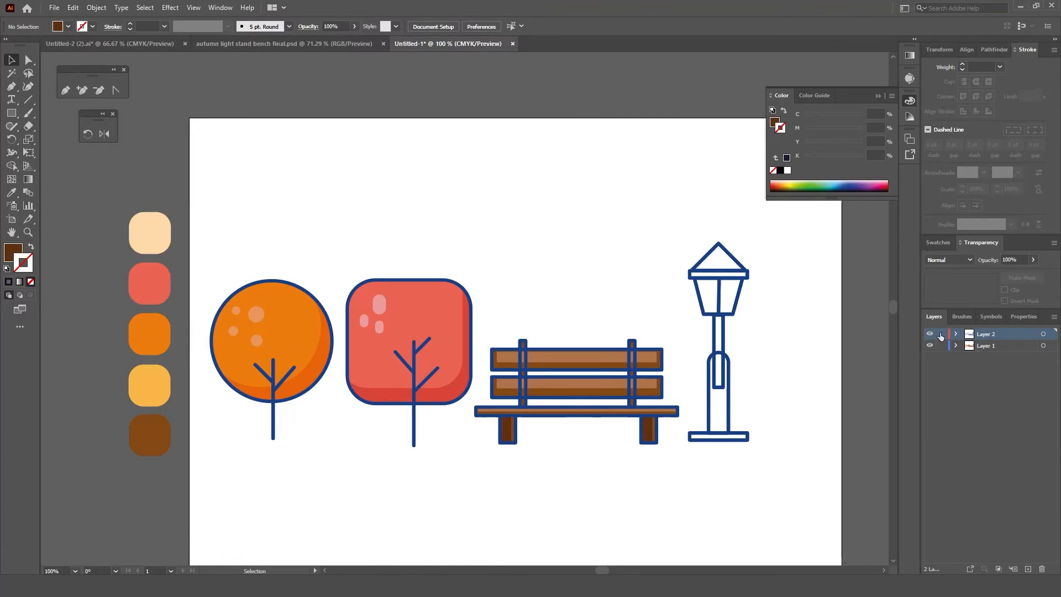
Step: Hide Layer 1, recolour all Layer 2 outlines dark navy C98 M82 Y43 K48, and show Layer 1 again
{"action": "left_click", "coordinate": [692, 450]}
{"action": "left_click", "coordinate": [929, 345]}
{"action": "left_click_drag", "start_coordinate": [789, 382], "coordinate": [277, 457]}
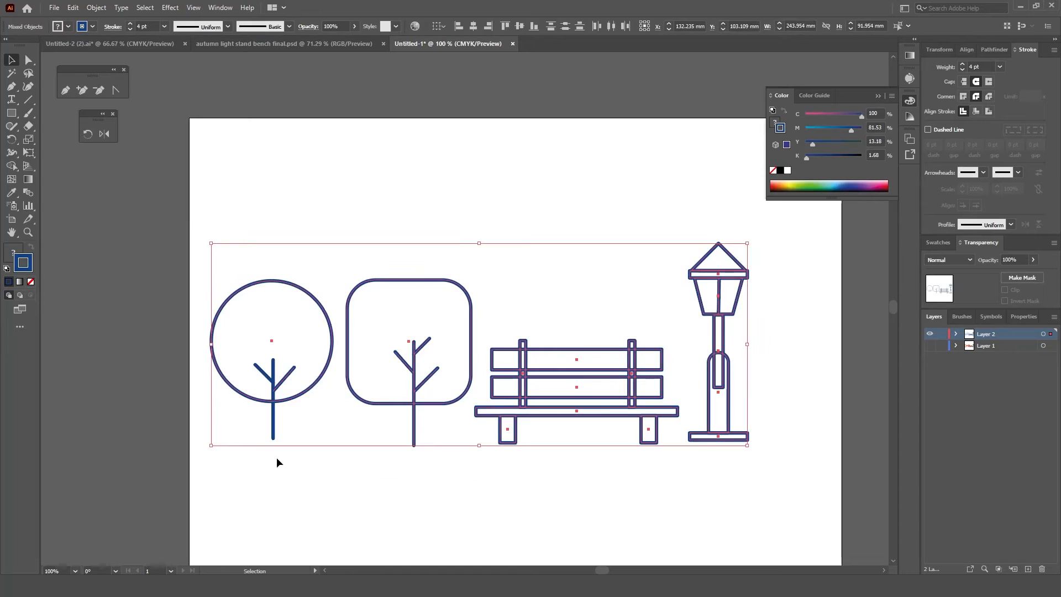
{"action": "left_click", "coordinate": [185, 394]}
{"action": "mouse_move", "coordinate": [210, 236]}
{"action": "left_mouse_down"}
{"action": "mouse_move", "coordinate": [722, 455]}
{"action": "mouse_move", "coordinate": [785, 449]}
{"action": "left_mouse_up"}
{"action": "double_click", "coordinate": [24, 262]}
{"action": "left_click", "coordinate": [597, 275]}
{"action": "left_click", "coordinate": [769, 177]}
{"action": "left_click", "coordinate": [763, 307]}
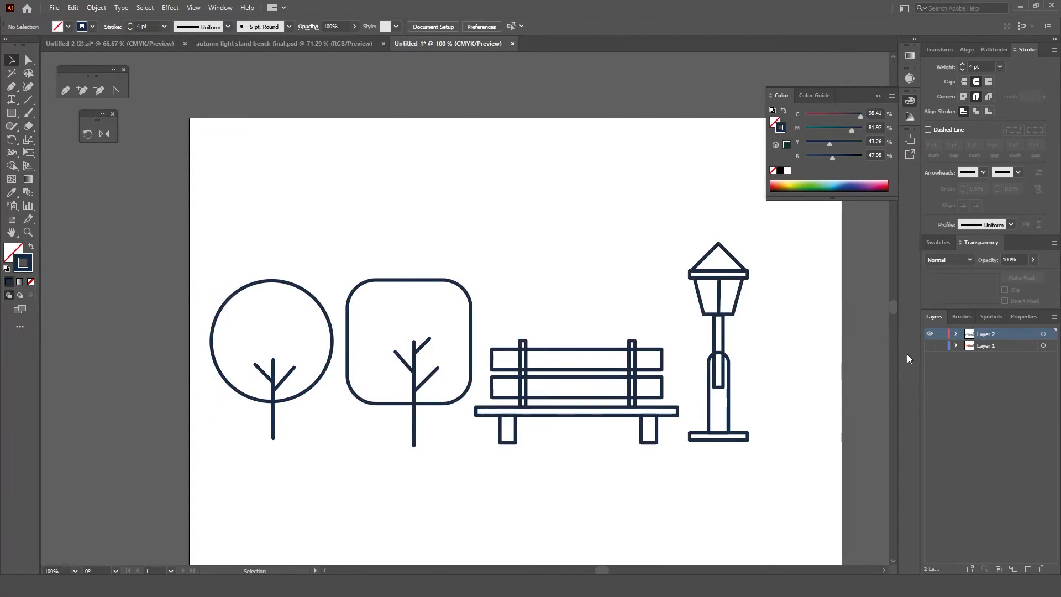
{"action": "left_click", "coordinate": [930, 346]}
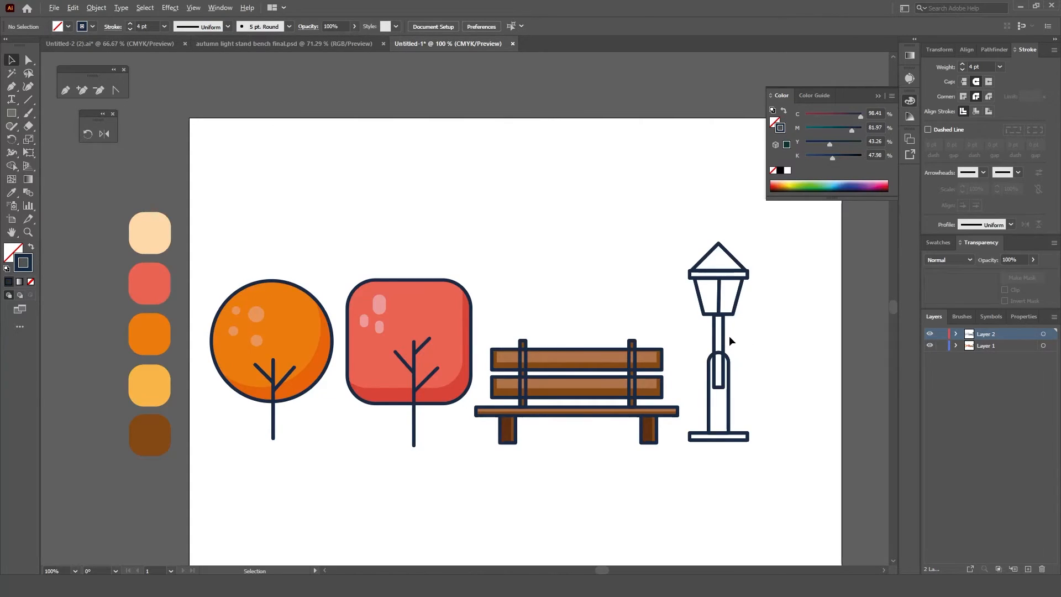
Step: Lock and hide the outline layer, Layer 2, to expose the street lamp shapes on Layer 1
{"action": "scroll", "coordinate": [729, 336], "scroll_direction": "up", "scroll_amount": 1}
{"action": "left_click", "coordinate": [943, 334]}
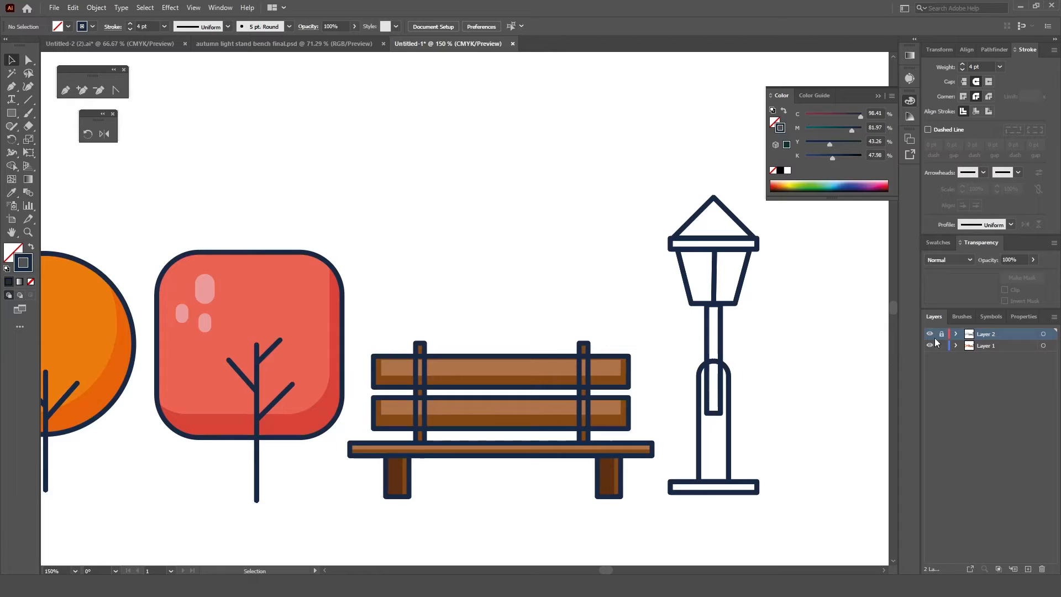
{"action": "left_click", "coordinate": [930, 335]}
{"action": "left_click_drag", "start_coordinate": [828, 356], "coordinate": [702, 333]}
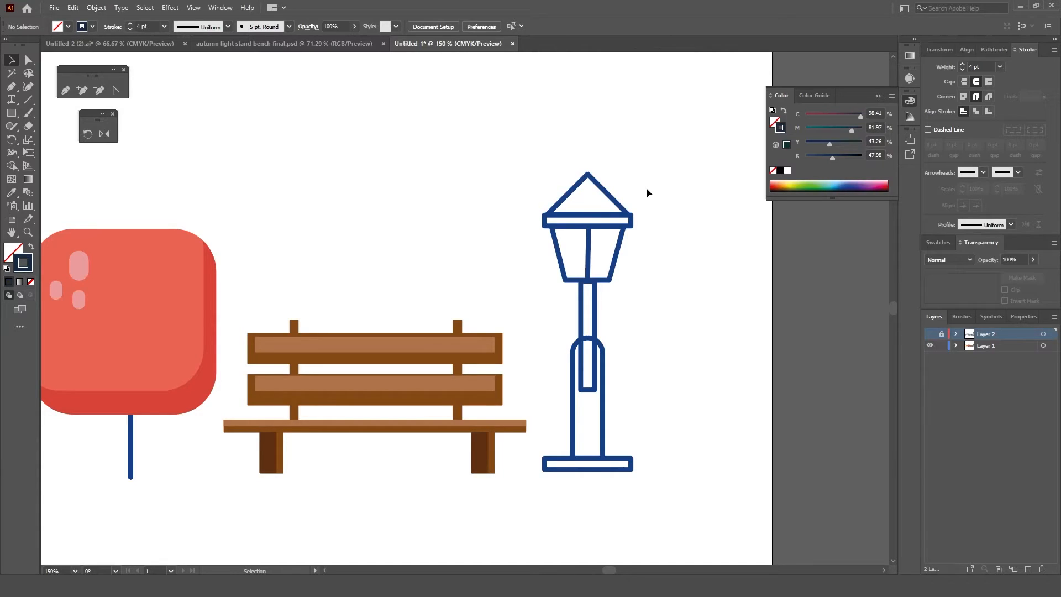
Step: Fill the lamp's roof, roof bar, pole, post and base with blue 1B3F86 and no stroke
{"action": "right_click", "coordinate": [608, 217]}
{"action": "left_click", "coordinate": [652, 304]}
{"action": "left_click", "coordinate": [668, 182]}
{"action": "left_click", "coordinate": [626, 220]}
{"action": "left_click_drag", "start_coordinate": [559, 483], "coordinate": [558, 484]}
{"action": "double_click", "coordinate": [31, 268]}
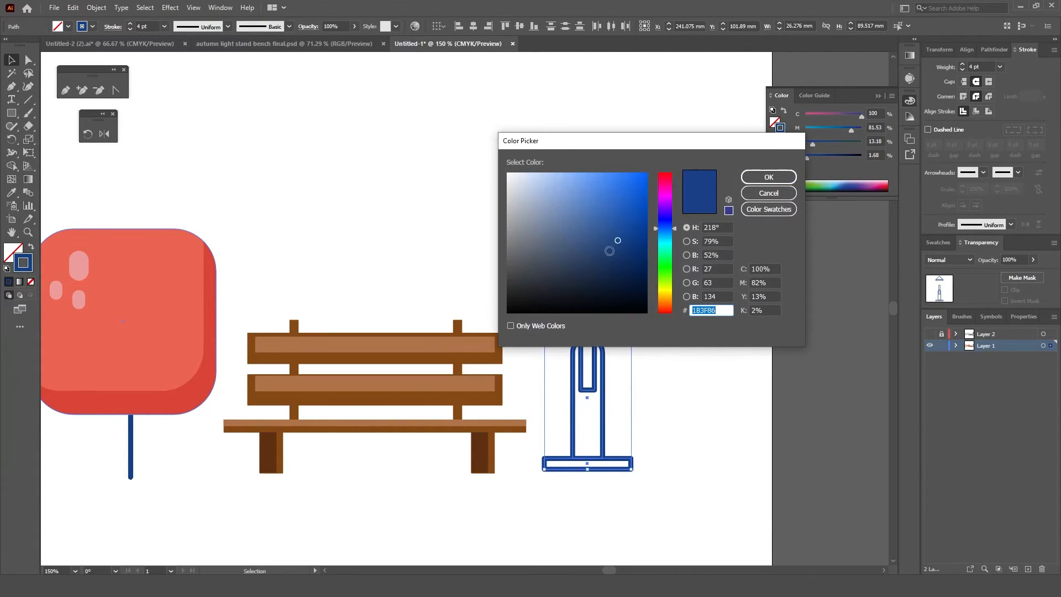
{"action": "left_click", "coordinate": [767, 178]}
{"action": "left_click", "coordinate": [31, 251]}
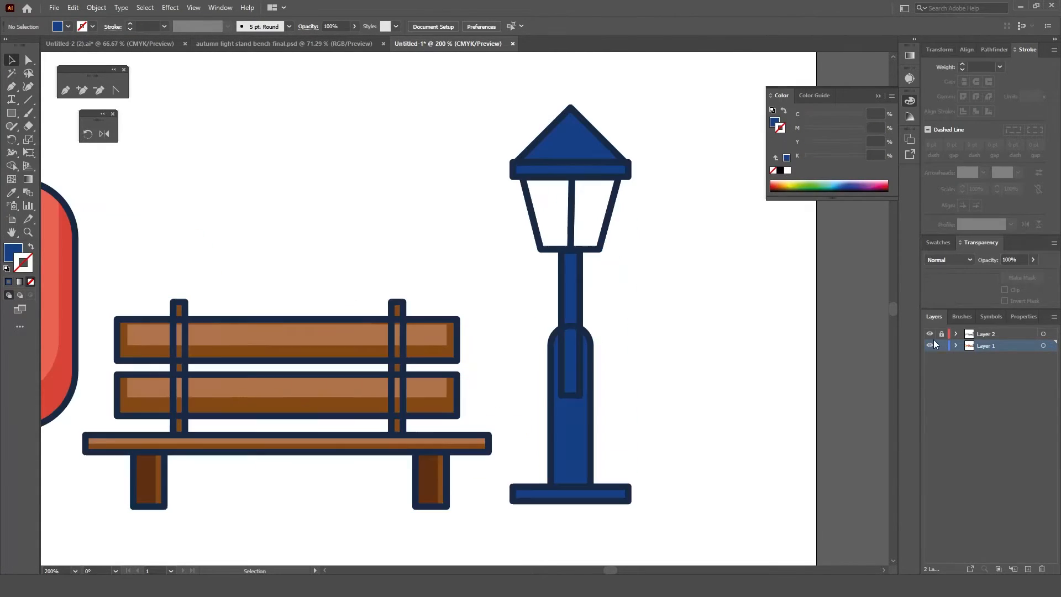
Step: Remove the narrow pole's overlap inside the wide lamp post with Shape Builder, and lock Layer 2
{"action": "left_click", "coordinate": [954, 336]}
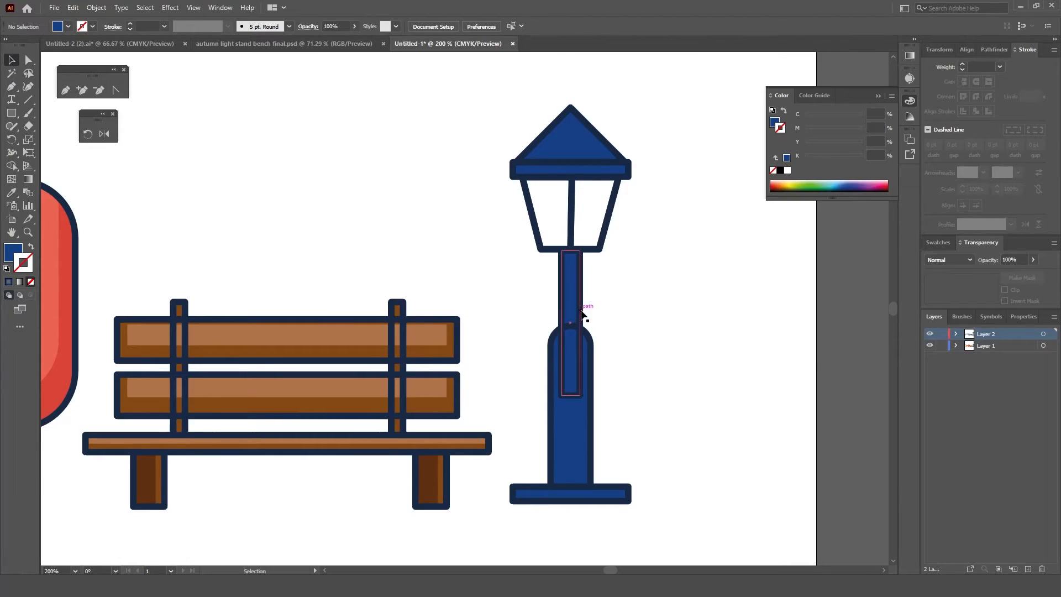
{"action": "key", "text": "ctrl+a"}
{"action": "left_click", "coordinate": [12, 167]}
{"action": "scroll", "coordinate": [604, 377], "scroll_direction": "up", "scroll_amount": 4}
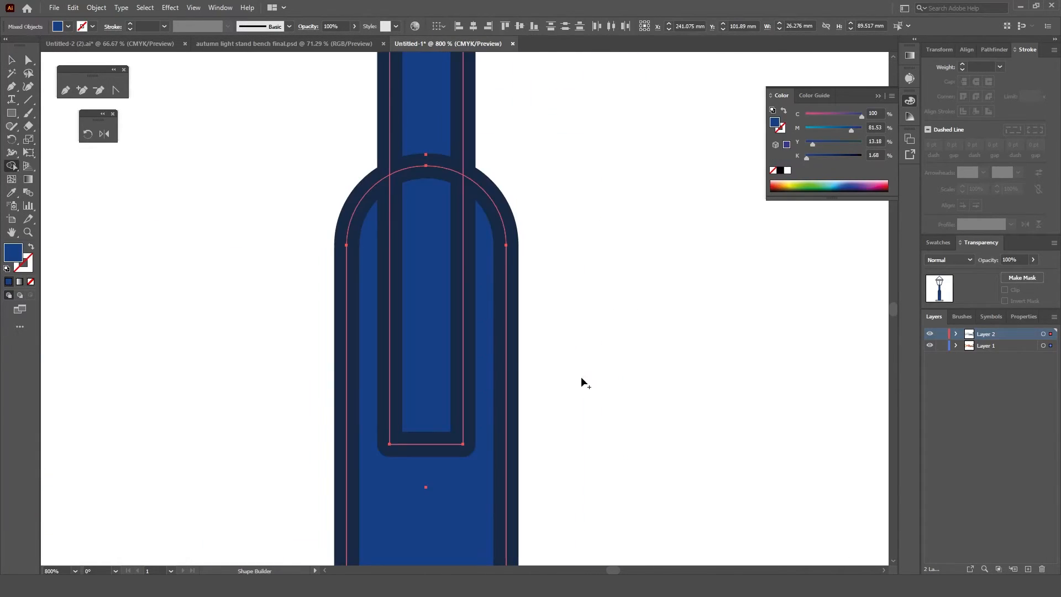
{"action": "left_click_drag", "start_coordinate": [463, 330], "coordinate": [554, 327]}
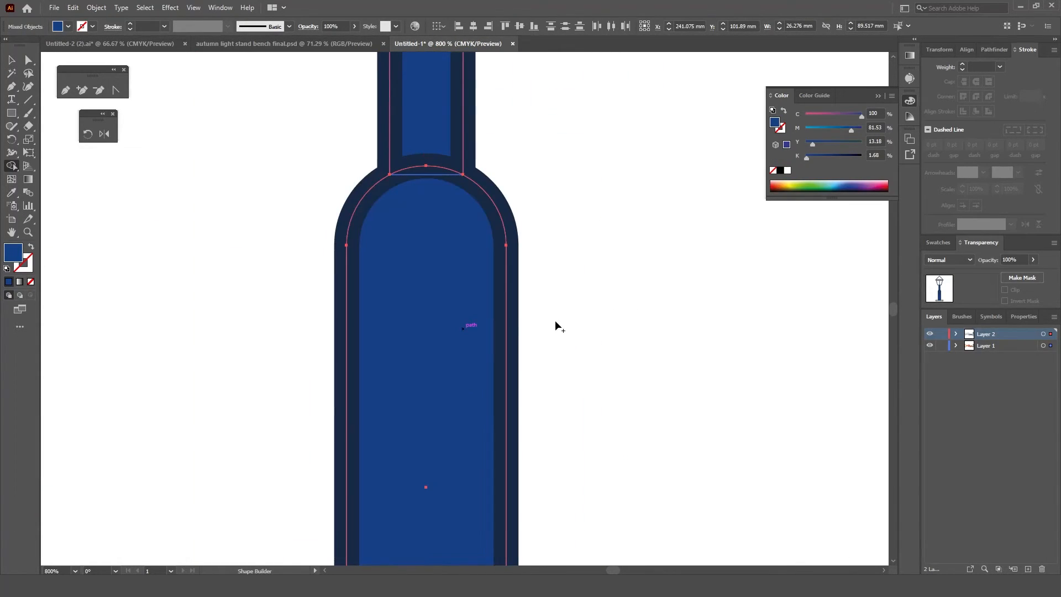
{"action": "left_click", "coordinate": [942, 334]}
{"action": "scroll", "coordinate": [719, 338], "scroll_direction": "down", "scroll_amount": 3}
{"action": "key", "text": "s"}
{"action": "left_click", "coordinate": [767, 354]}
{"action": "key", "text": "m"}
{"action": "left_click", "coordinate": [737, 346]}
{"action": "left_click", "coordinate": [557, 313]}
{"action": "scroll", "coordinate": [620, 255], "scroll_direction": "up", "scroll_amount": 5}
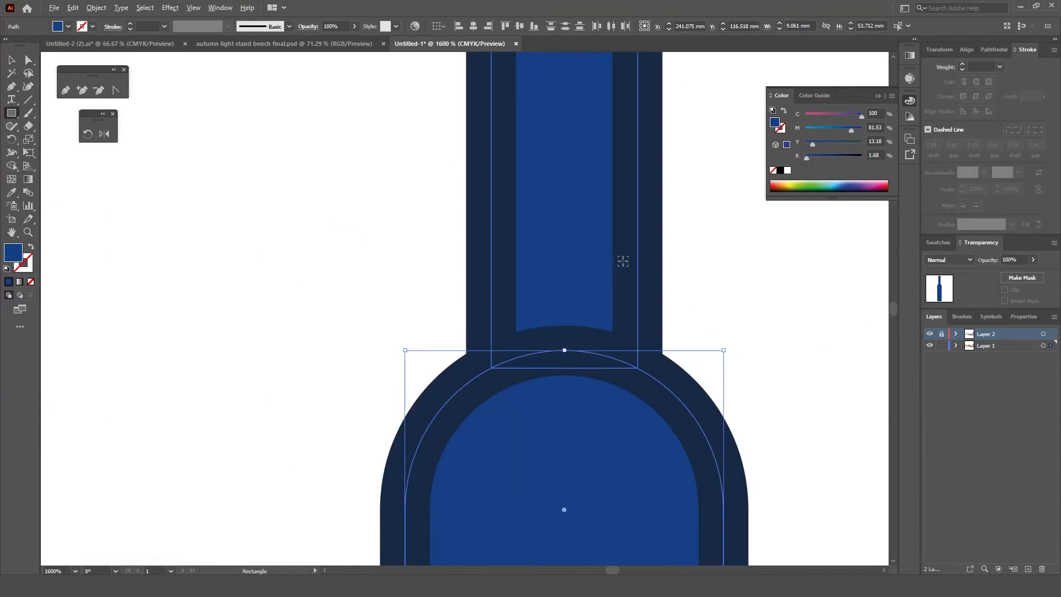
{"action": "scroll", "coordinate": [631, 283], "scroll_direction": "down", "scroll_amount": 4}
Step: Hide Layer 2, draw a small circle filled with the pale peach palette swatch, and place it inside the lantern glass
{"action": "left_click", "coordinate": [930, 334]}
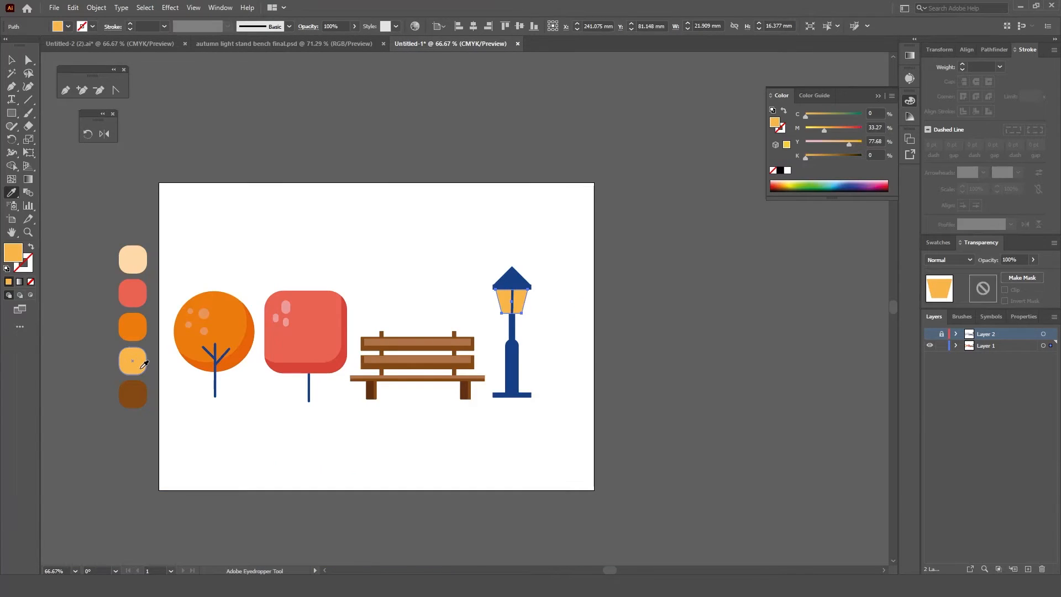
{"action": "scroll", "coordinate": [507, 264], "scroll_direction": "up", "scroll_amount": 2}
{"action": "scroll", "coordinate": [508, 271], "scroll_direction": "down", "scroll_amount": 2}
{"action": "left_click_drag", "start_coordinate": [12, 113], "coordinate": [61, 138]}
{"action": "left_click_drag", "start_coordinate": [271, 225], "coordinate": [293, 249]}
{"action": "key", "text": "i"}
{"action": "left_click", "coordinate": [136, 262]}
{"action": "key", "text": "v"}
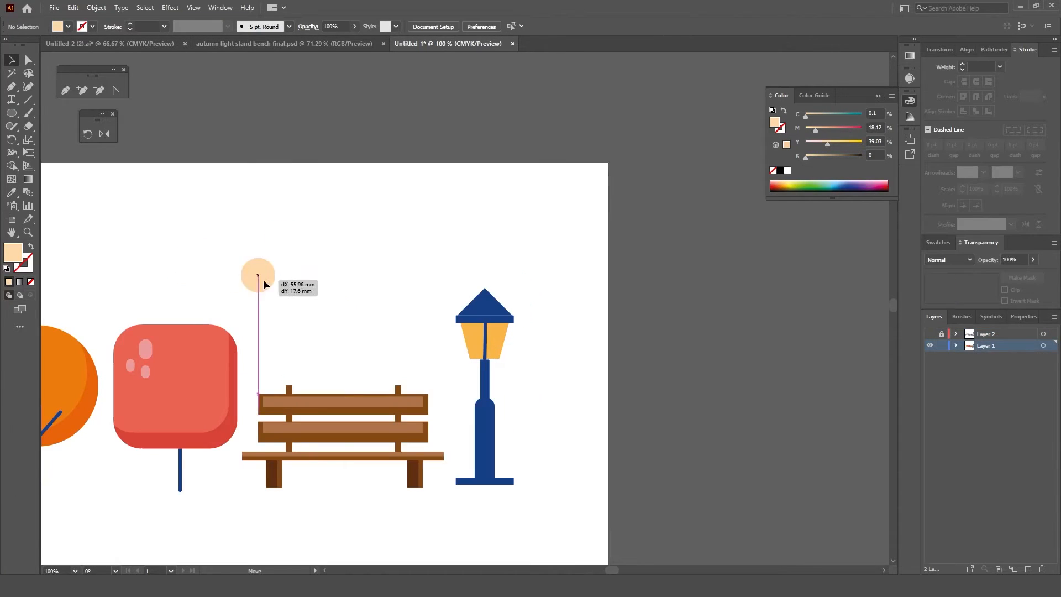
{"action": "left_click_drag", "start_coordinate": [264, 284], "coordinate": [486, 350]}
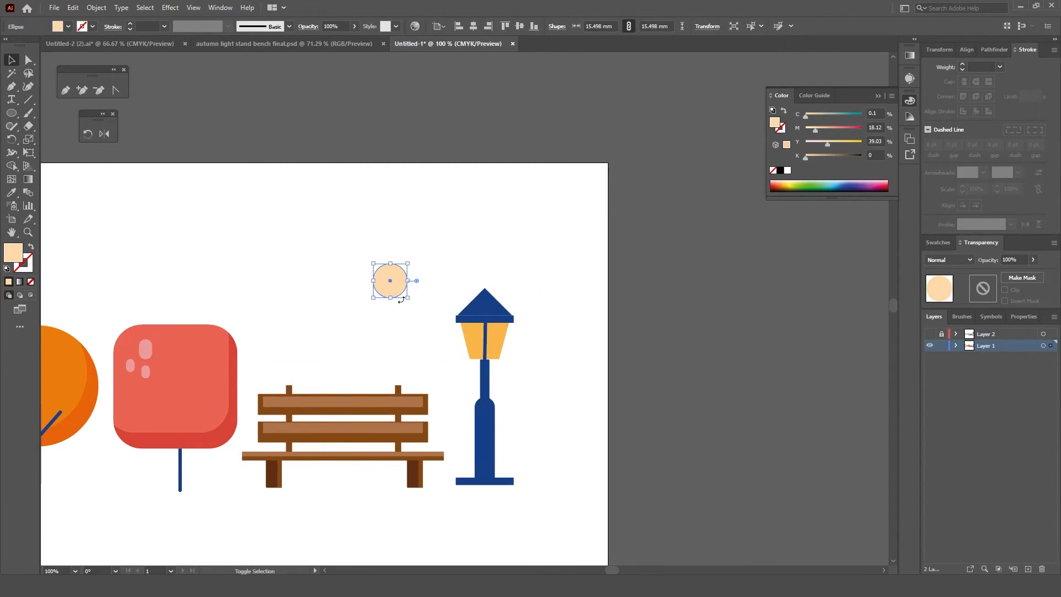
Step: Make a pale peach glow circle about 40 mm across around the lantern at 47% opacity, and show Layer 2
{"action": "left_click_drag", "start_coordinate": [389, 281], "coordinate": [407, 311]}
{"action": "left_click", "coordinate": [1033, 260]}
{"action": "left_click_drag", "start_coordinate": [1038, 274], "coordinate": [1011, 273]}
{"action": "left_click_drag", "start_coordinate": [374, 294], "coordinate": [491, 354]}
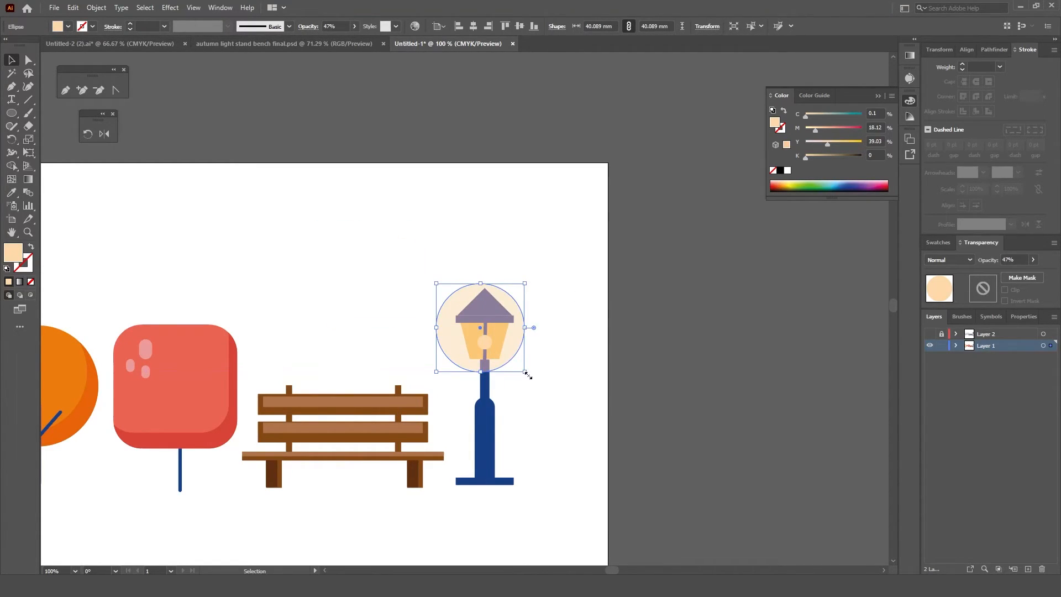
{"action": "left_click", "coordinate": [930, 335]}
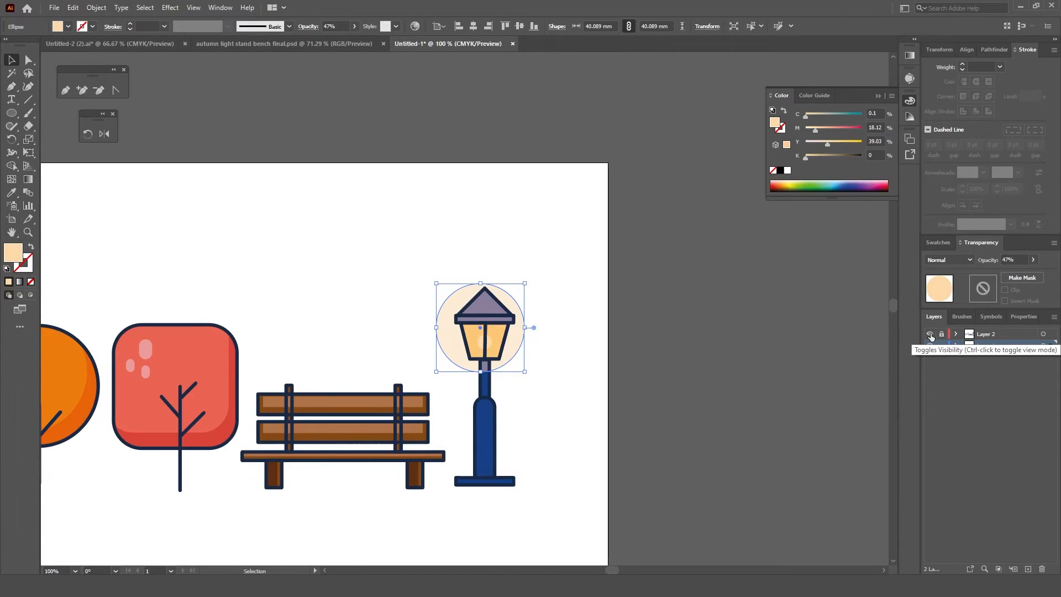
Step: Compare the lamp and its glow with the finished artwork in autumn light stand bench final.psd
{"action": "left_click_drag", "start_coordinate": [525, 283], "coordinate": [541, 329]}
{"action": "left_click_drag", "start_coordinate": [456, 331], "coordinate": [437, 331]}
{"action": "left_click_drag", "start_coordinate": [501, 342], "coordinate": [487, 379]}
{"action": "left_click", "coordinate": [247, 45]}
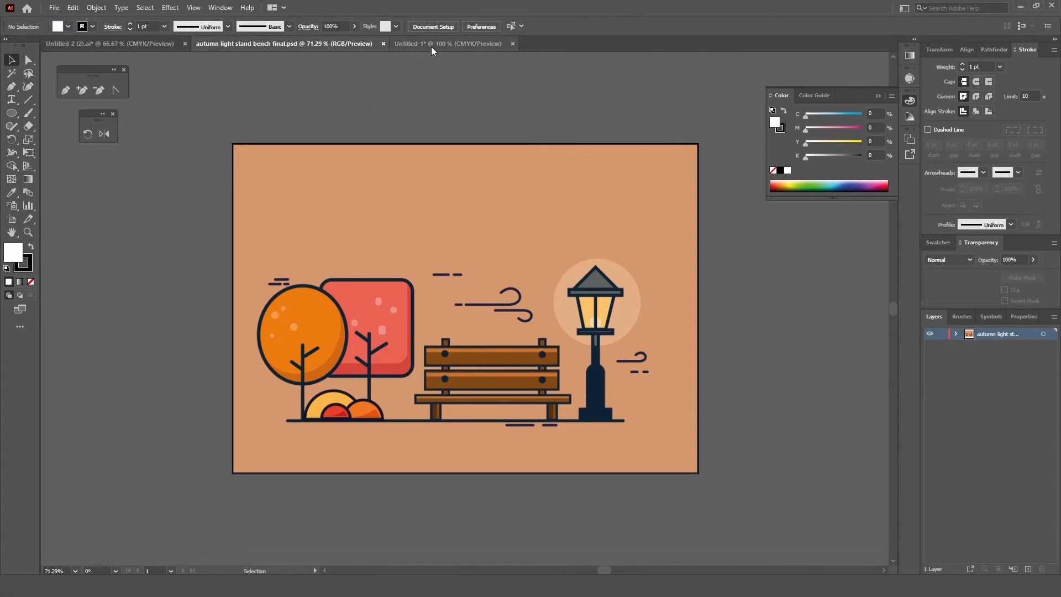
{"action": "left_click", "coordinate": [430, 44]}
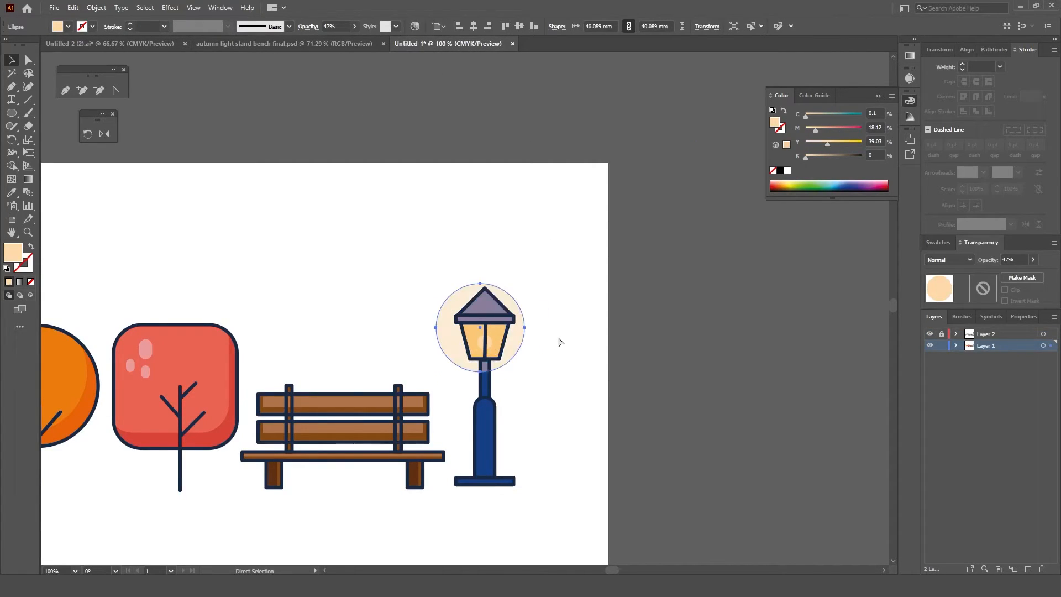
Step: Shift the glow circle slightly so that it is centred on the lantern
{"action": "left_click_drag", "start_coordinate": [515, 308], "coordinate": [519, 316]}
{"action": "left_click", "coordinate": [536, 296]}
{"action": "scroll", "coordinate": [484, 366], "scroll_direction": "down", "scroll_amount": 1}
{"action": "left_click_drag", "start_coordinate": [386, 476], "coordinate": [408, 461]}
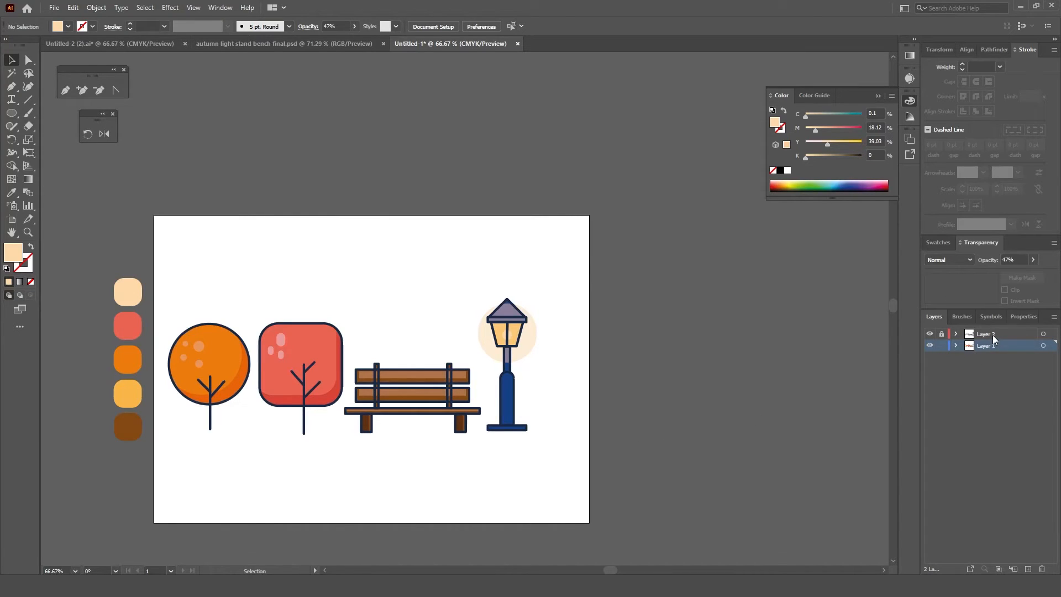
Step: Unlock Layer 2 and move the whole street lamp, fills and outlines together, about 7 mm to the right
{"action": "left_click", "coordinate": [970, 336]}
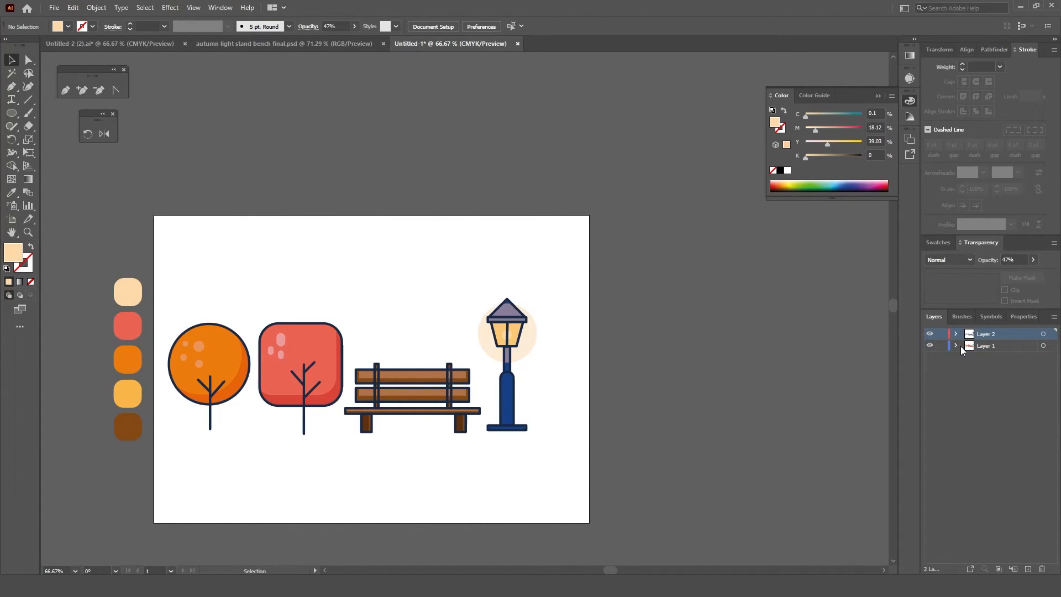
{"action": "left_click", "coordinate": [982, 347], "text": "shift"}
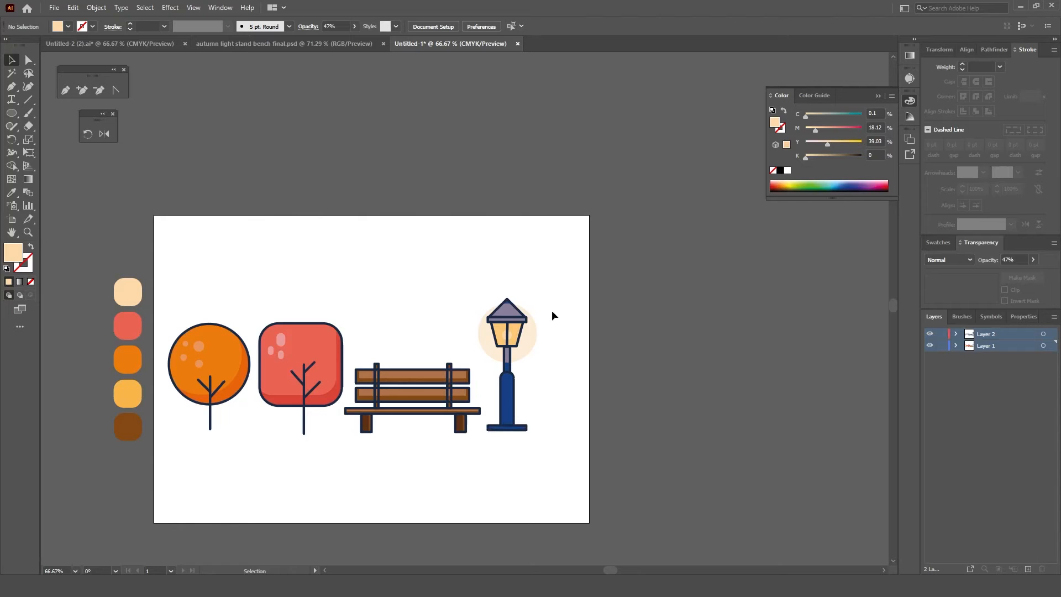
{"action": "left_click_drag", "start_coordinate": [554, 303], "coordinate": [512, 439]}
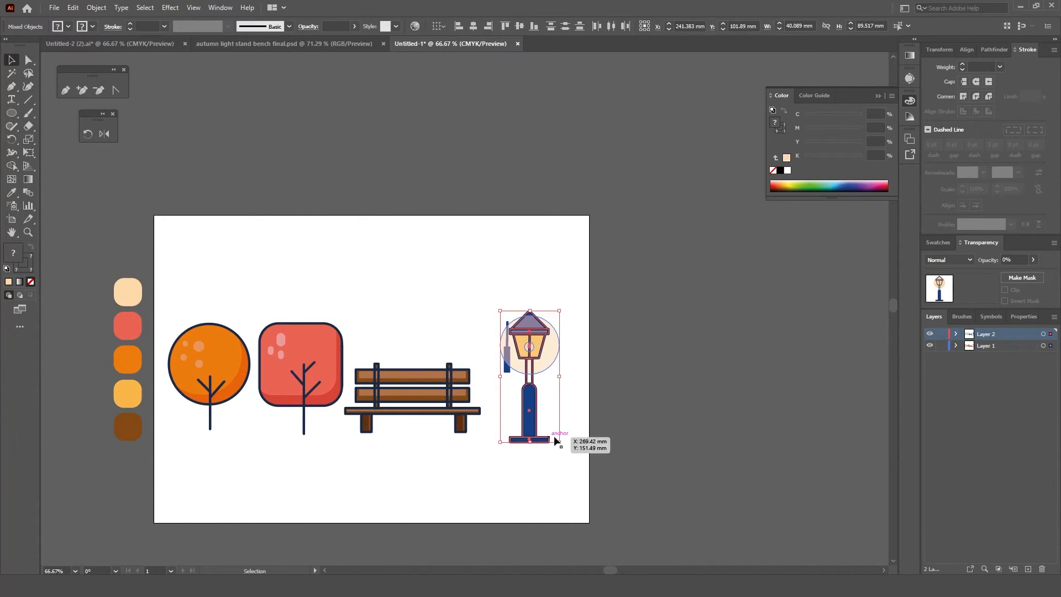
{"action": "left_click_drag", "start_coordinate": [554, 286], "coordinate": [529, 436]}
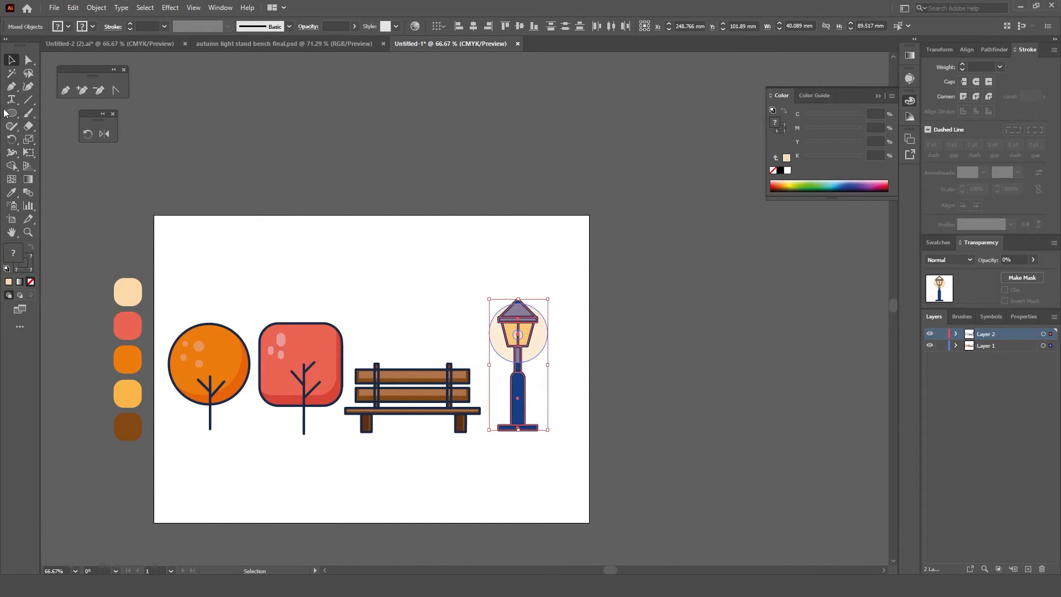
Step: Draw a straight horizontal ground line about 259 mm long below the trees, bench and lamp with the Pen tool
{"action": "key", "text": "p"}
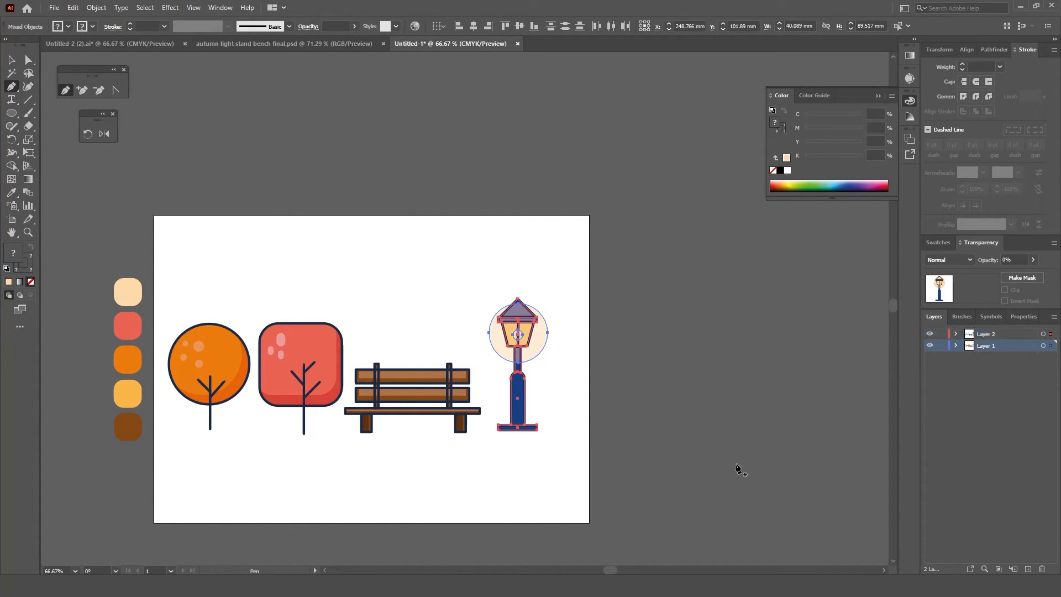
{"action": "left_click", "coordinate": [180, 466]}
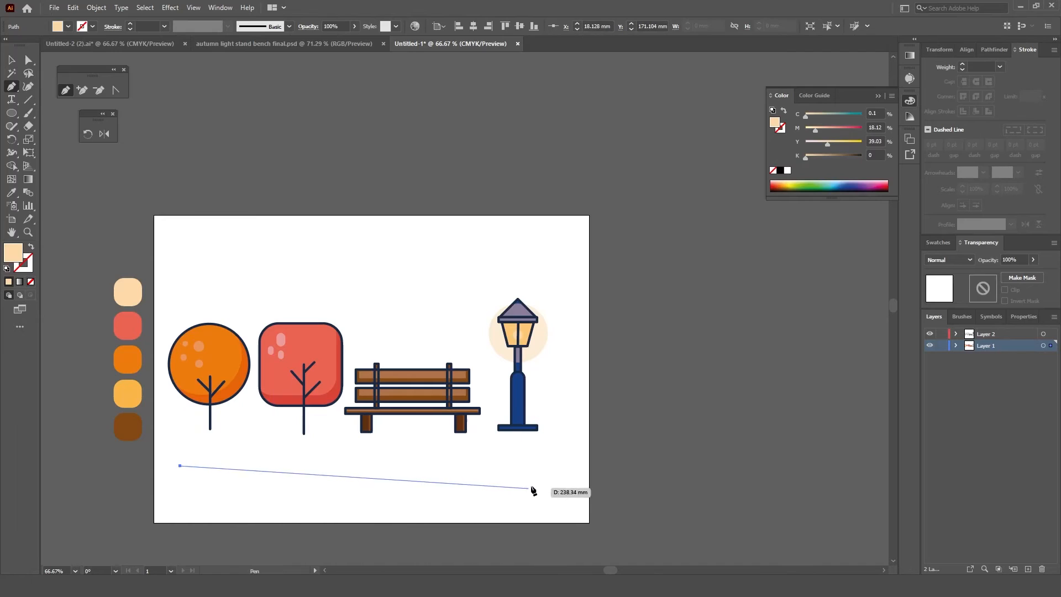
{"action": "left_click", "coordinate": [560, 466], "text": "shift"}
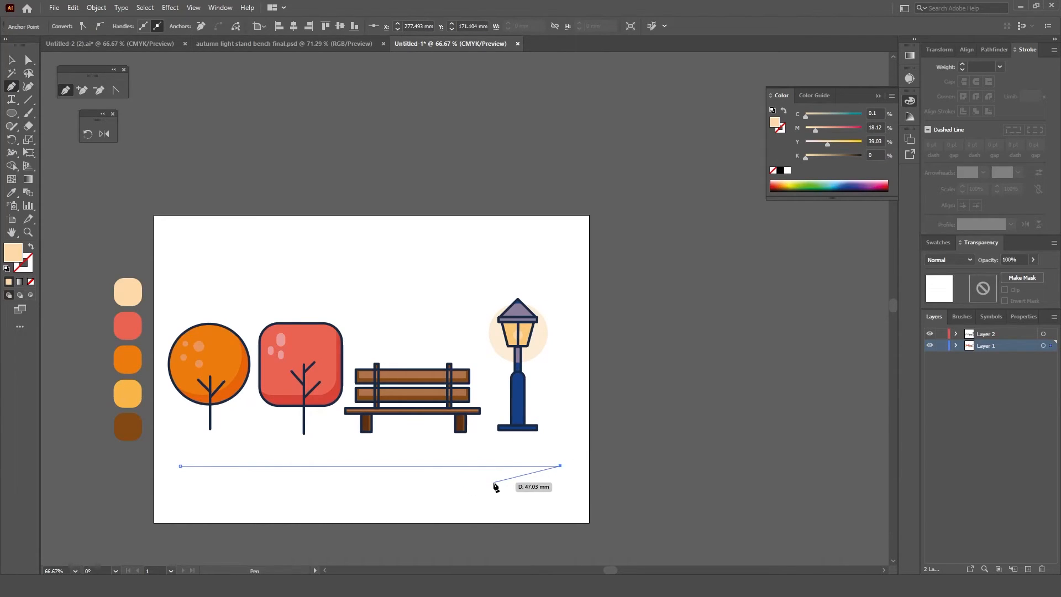
{"action": "key", "text": "v"}
Step: Give the ground line a 5 pt black stroke with round caps
{"action": "left_click", "coordinate": [147, 26]}
{"action": "type", "text": "4"}
{"action": "key", "text": "BackSpace"}
{"action": "type", "text": "5"}
{"action": "key", "text": "Return"}
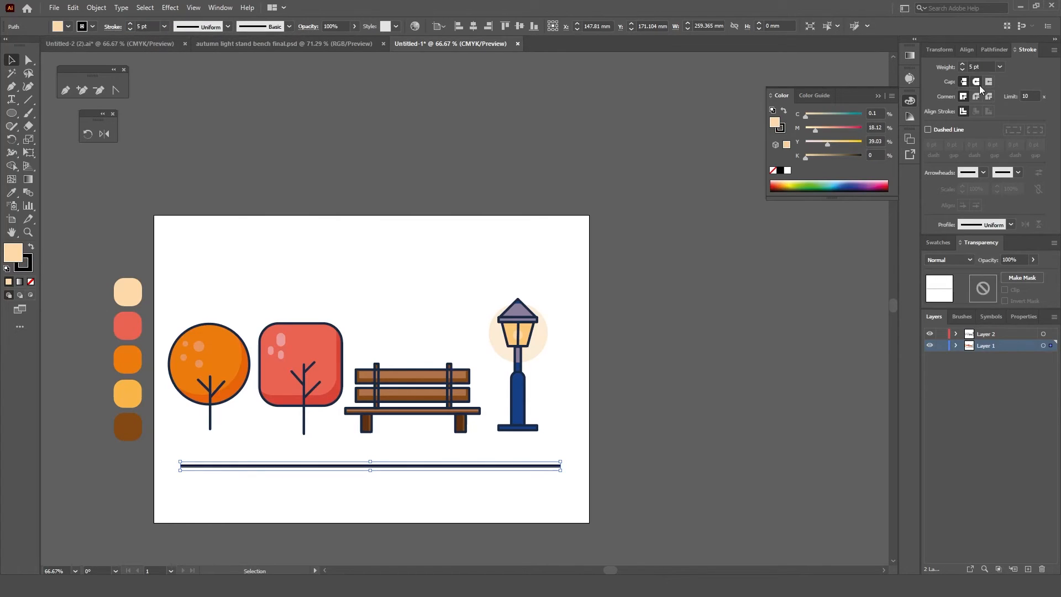
{"action": "left_click", "coordinate": [560, 376]}
Step: Move the street lamp and the bench down so they stand on the ground line
{"action": "left_click", "coordinate": [984, 337]}
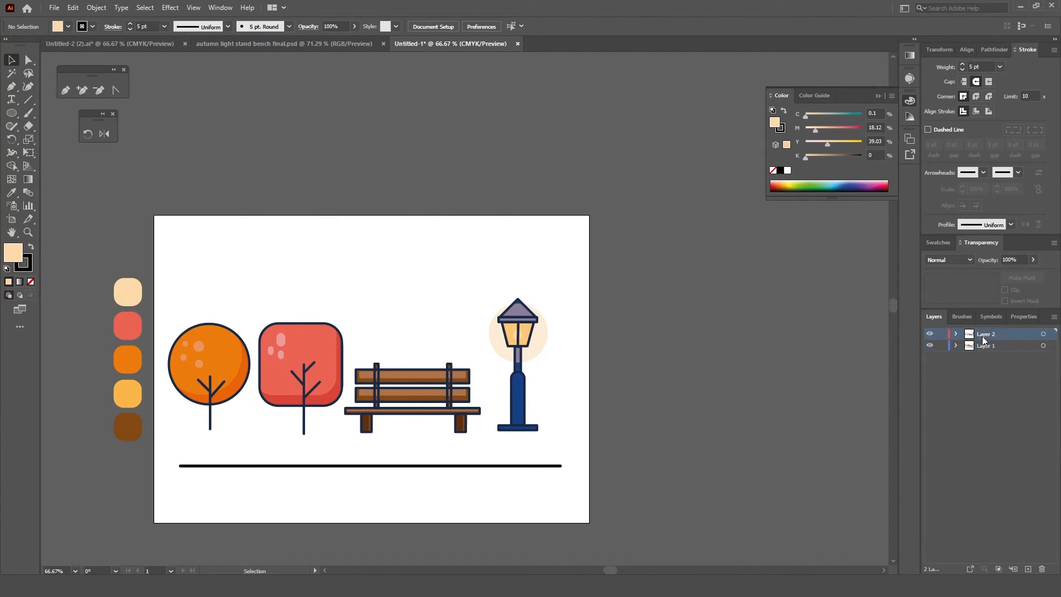
{"action": "left_click_drag", "start_coordinate": [525, 429], "coordinate": [538, 467]}
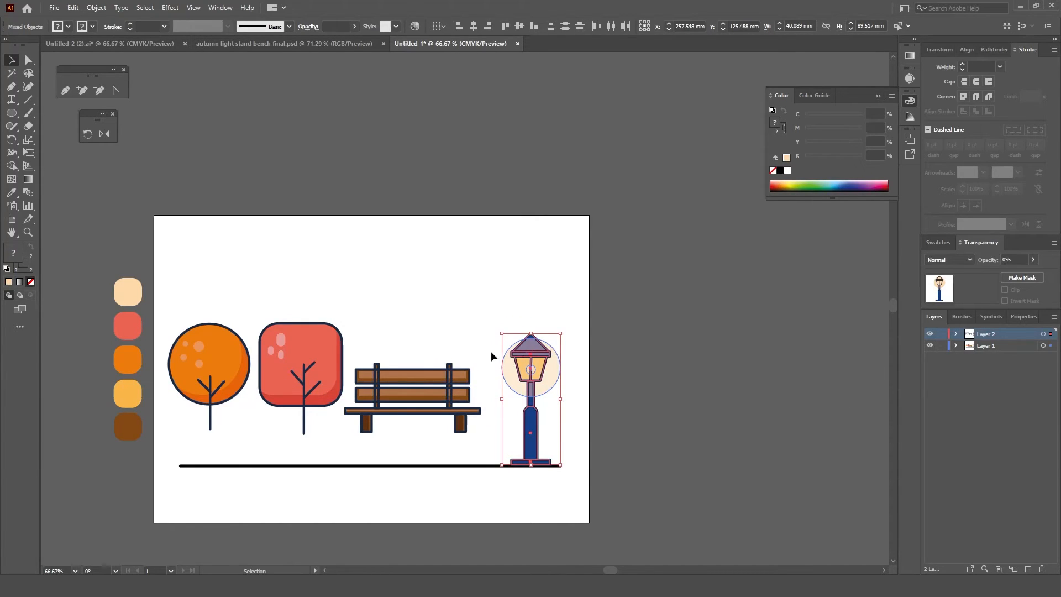
{"action": "left_click", "coordinate": [373, 430]}
{"action": "left_click_drag", "start_coordinate": [382, 416], "coordinate": [395, 451]}
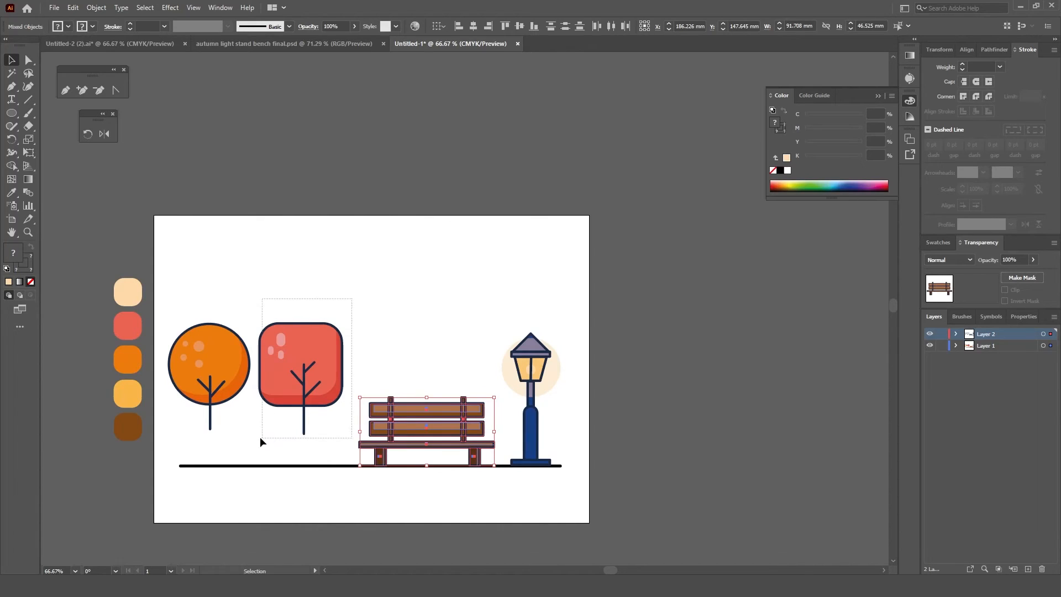
Step: Enlarge the rounded square tree to about 61 by 82 mm and stand its trunk on the ground line
{"action": "left_click_drag", "start_coordinate": [264, 438], "coordinate": [263, 437]}
{"action": "left_click_drag", "start_coordinate": [343, 324], "coordinate": [347, 309]}
{"action": "left_click_drag", "start_coordinate": [329, 404], "coordinate": [329, 434]}
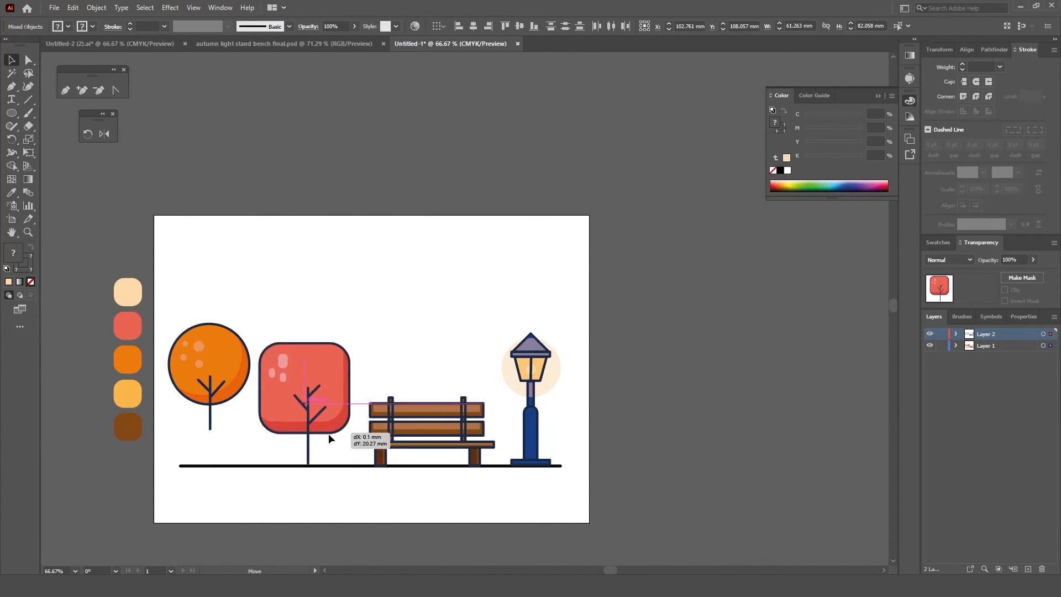
{"action": "left_click_drag", "start_coordinate": [329, 434], "coordinate": [329, 435]}
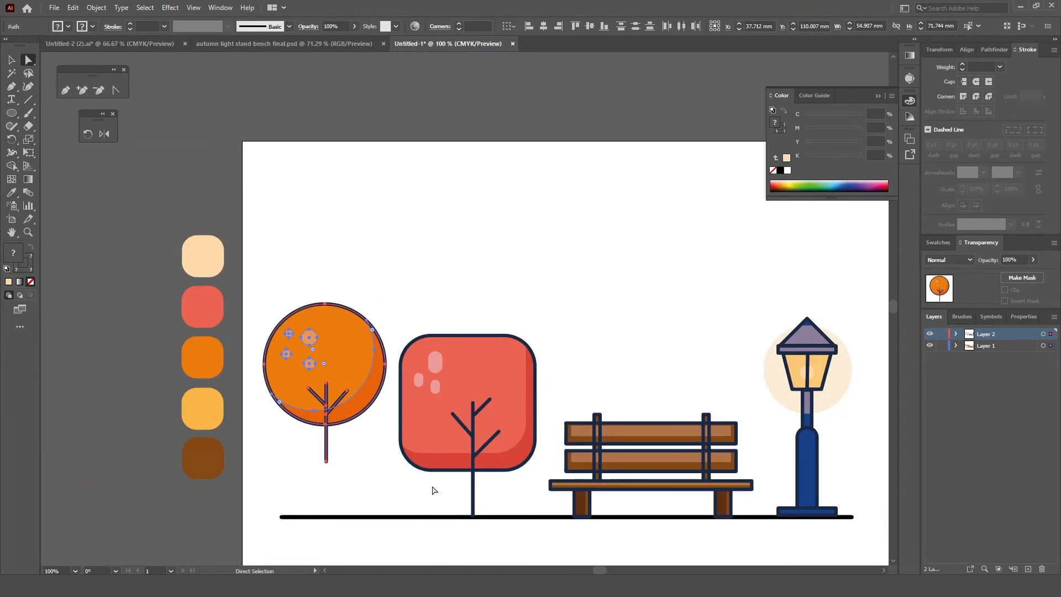
{"action": "left_click_drag", "start_coordinate": [435, 496], "coordinate": [449, 457]}
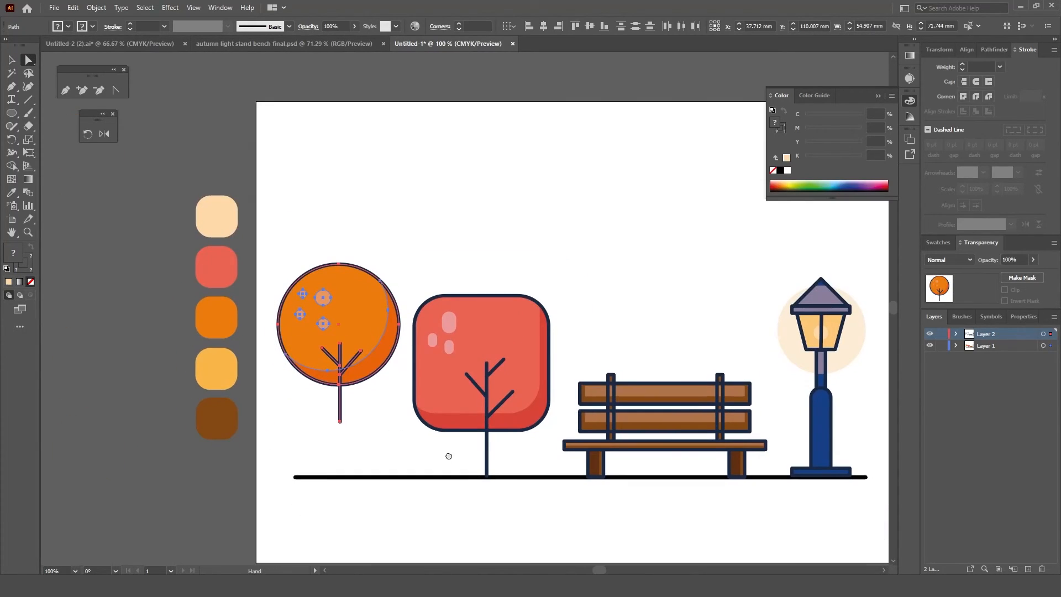
Step: Enlarge the round orange tree to about 59 by 78 mm and stand its trunk on the ground line
{"action": "left_click", "coordinate": [480, 253]}
{"action": "key", "text": "v"}
{"action": "left_click_drag", "start_coordinate": [294, 248], "coordinate": [371, 454]}
{"action": "scroll", "coordinate": [368, 426], "scroll_direction": "up", "scroll_amount": 1}
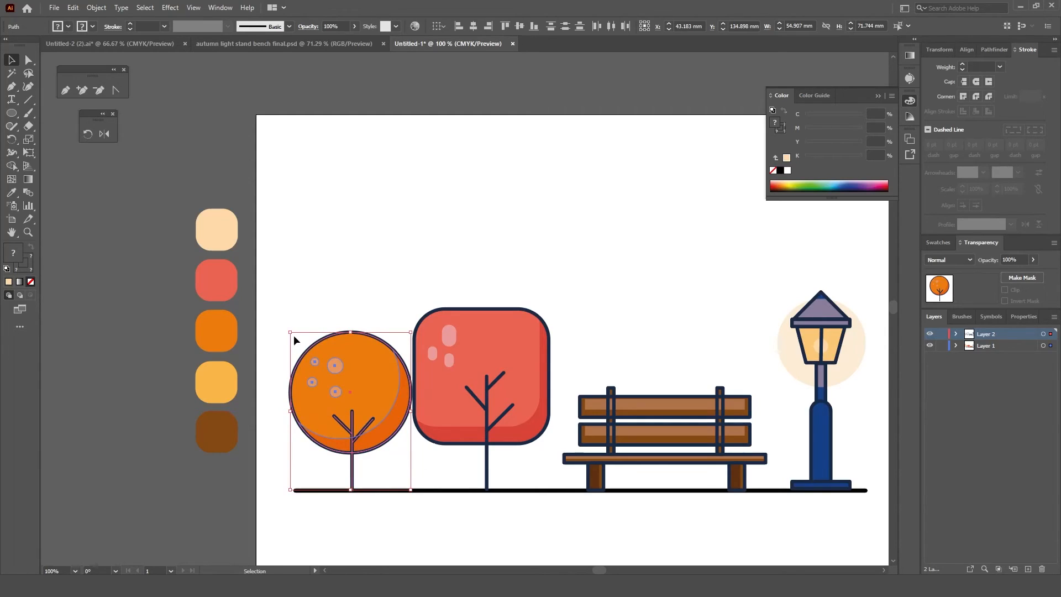
{"action": "left_click", "coordinate": [474, 216]}
{"action": "scroll", "coordinate": [511, 281], "scroll_direction": "down", "scroll_amount": 1}
{"action": "left_click_drag", "start_coordinate": [597, 293], "coordinate": [495, 302]}
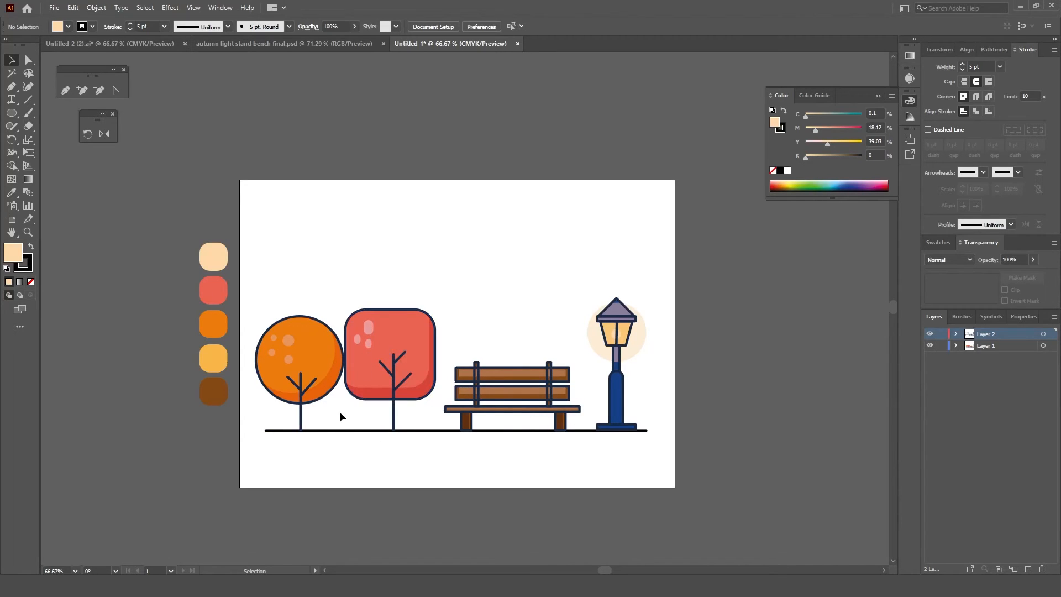
Step: Draw a circle about 45 mm in diameter above the trees and cut away its lower half using an overlapping rounded rectangle
{"action": "left_click_drag", "start_coordinate": [11, 116], "coordinate": [58, 139]}
{"action": "left_click_drag", "start_coordinate": [357, 212], "coordinate": [422, 271]}
{"action": "left_click_drag", "start_coordinate": [12, 113], "coordinate": [60, 132]}
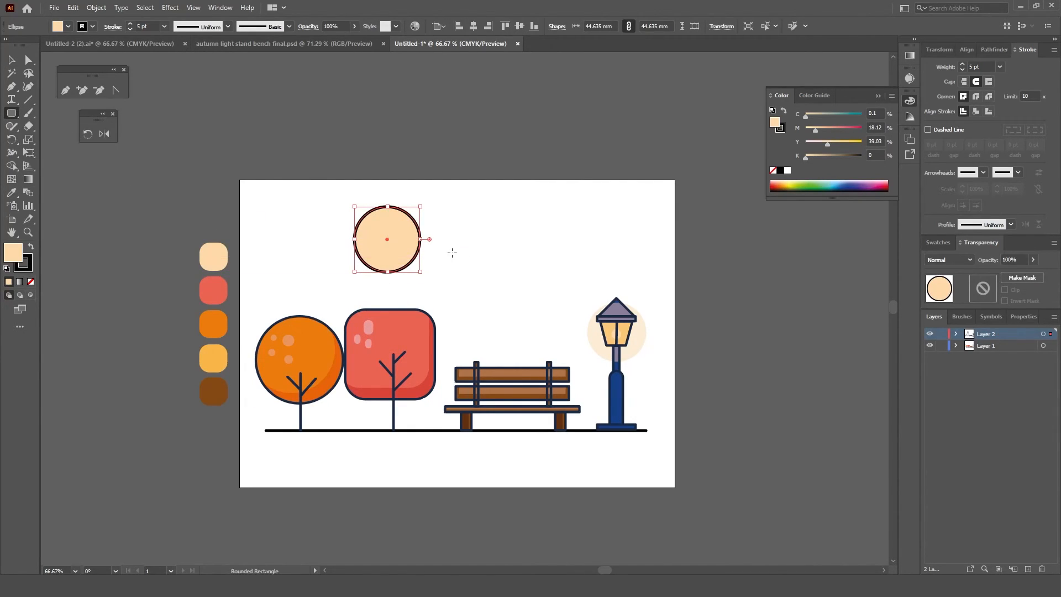
{"action": "left_click_drag", "start_coordinate": [451, 239], "coordinate": [323, 287]}
{"action": "key", "text": "v"}
{"action": "mouse_move", "coordinate": [316, 214]}
{"action": "left_mouse_down"}
{"action": "mouse_move", "coordinate": [372, 271]}
{"action": "mouse_move", "coordinate": [351, 273]}
{"action": "left_mouse_up"}
{"action": "left_click", "coordinate": [12, 166]}
{"action": "key", "text": "v"}
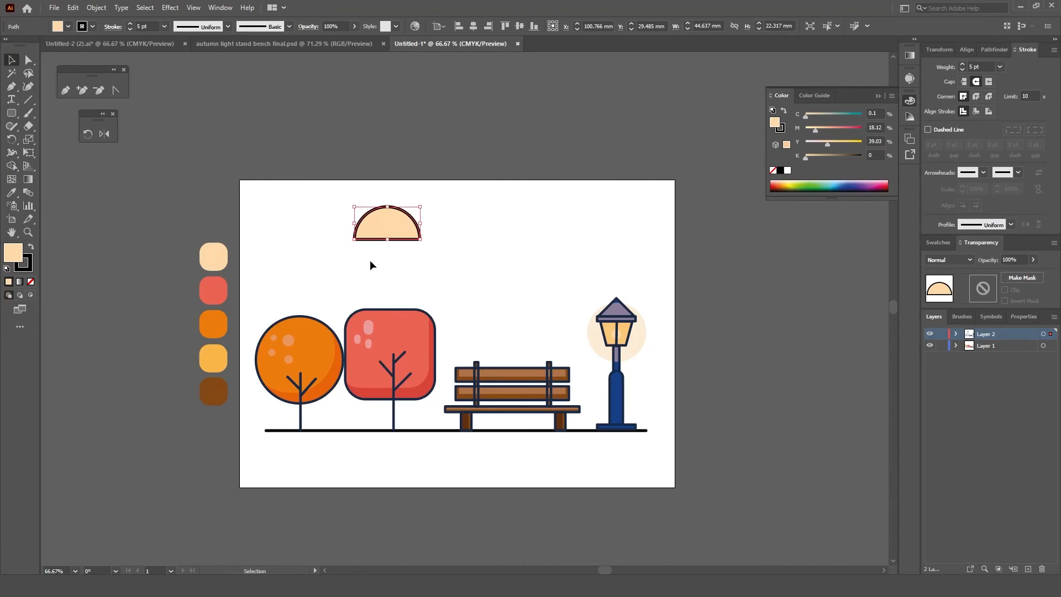
Step: Make the half circle a golden yellow bush about 27 by 13 mm on the ground line beside the round tree's trunk
{"action": "double_click", "coordinate": [13, 253]}
{"action": "type", "text": "C4700C"}
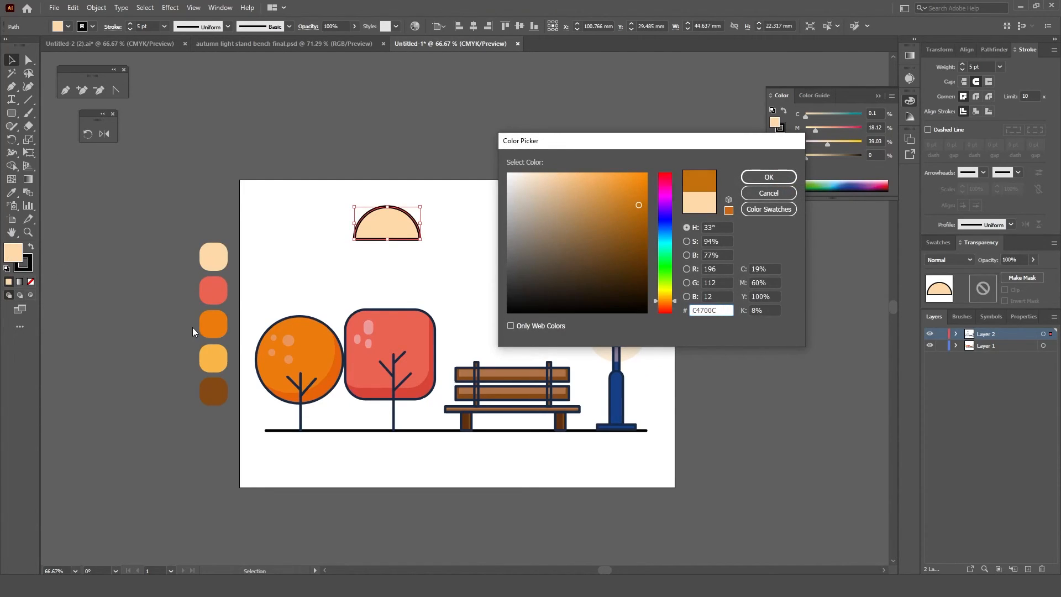
{"action": "left_click_drag", "start_coordinate": [665, 305], "coordinate": [667, 291]}
{"action": "left_click", "coordinate": [769, 177]}
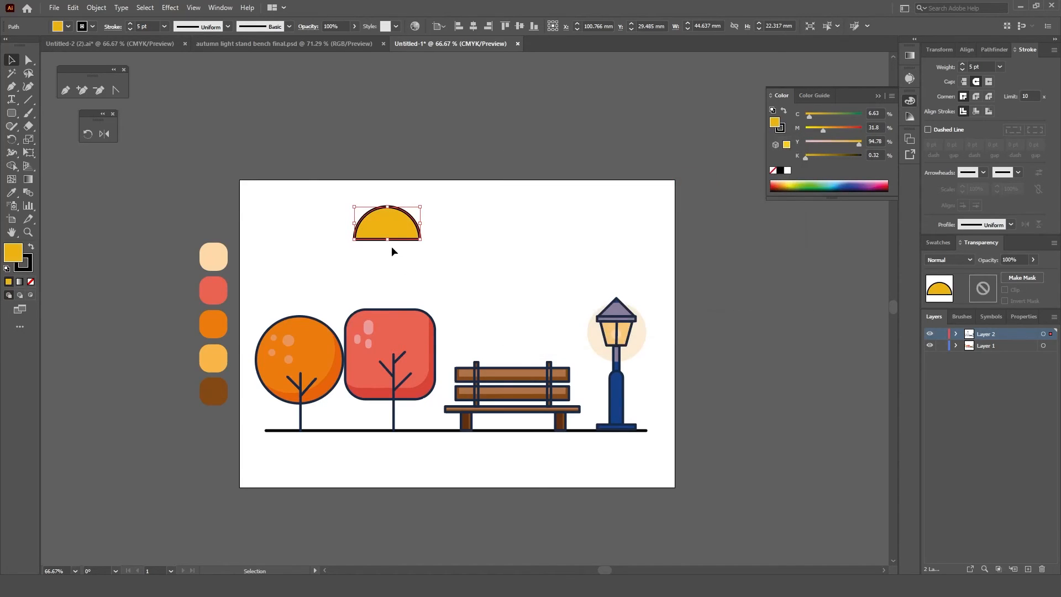
{"action": "left_click_drag", "start_coordinate": [420, 239], "coordinate": [437, 273]}
{"action": "left_click", "coordinate": [358, 410]}
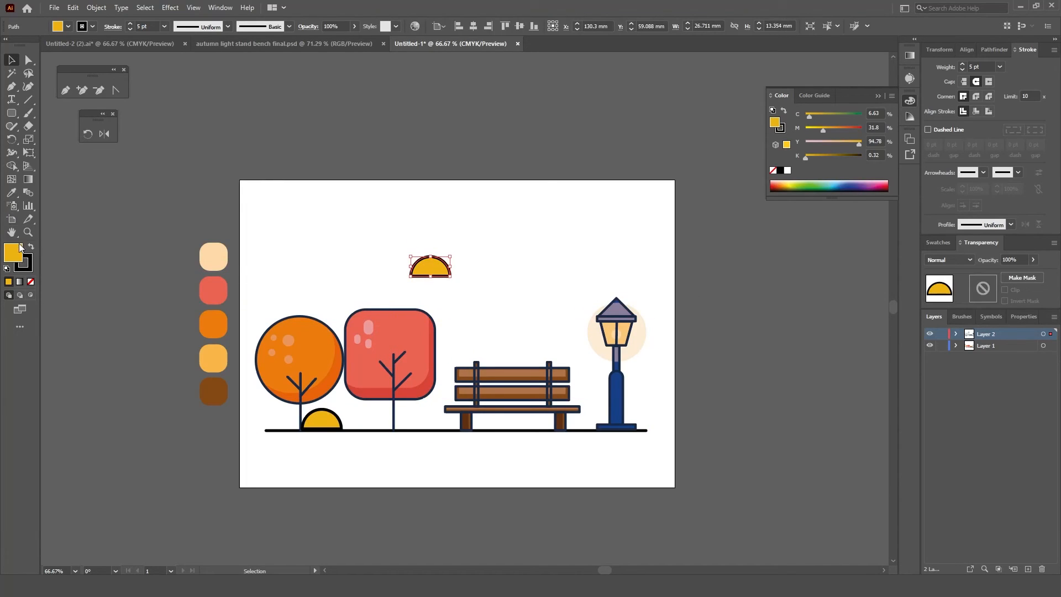
Step: Fill the second half circle with orange #ED690F and place it, scaled smaller, on the ground line overlapping the yellow bush
{"action": "double_click", "coordinate": [16, 251]}
{"action": "left_click", "coordinate": [673, 304]}
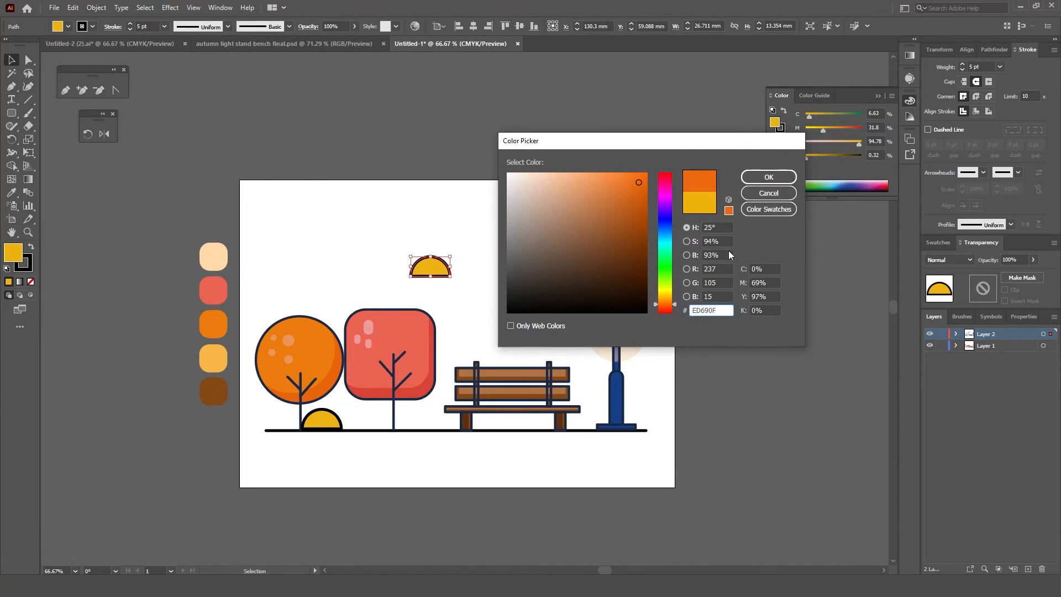
{"action": "left_click", "coordinate": [752, 177]}
{"action": "left_click_drag", "start_coordinate": [451, 257], "coordinate": [354, 432]}
{"action": "left_click", "coordinate": [493, 275]}
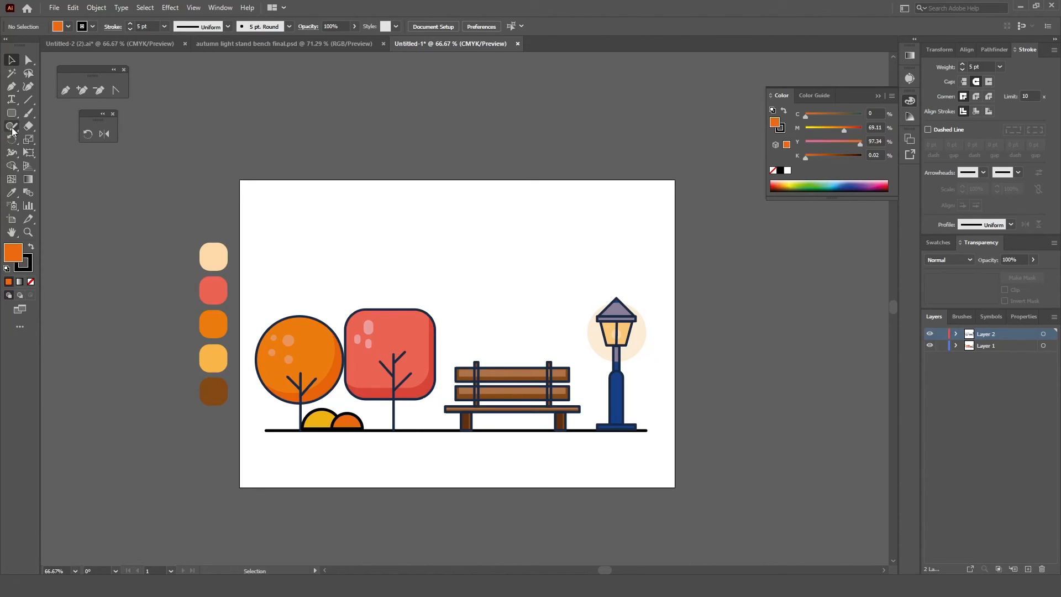
Step: Draw an unfilled, open hook-shaped wind line about 79 by 17 mm above the bench with the Pen tool
{"action": "key", "text": "p"}
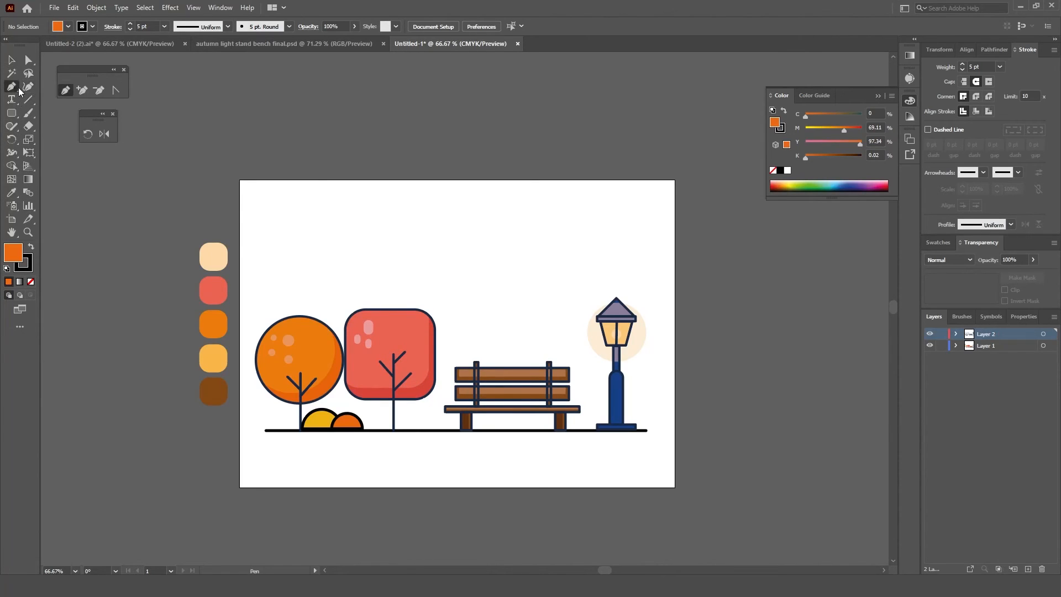
{"action": "scroll", "coordinate": [551, 330], "scroll_direction": "up", "scroll_amount": 2}
{"action": "left_click", "coordinate": [346, 201]}
{"action": "left_click", "coordinate": [567, 201]}
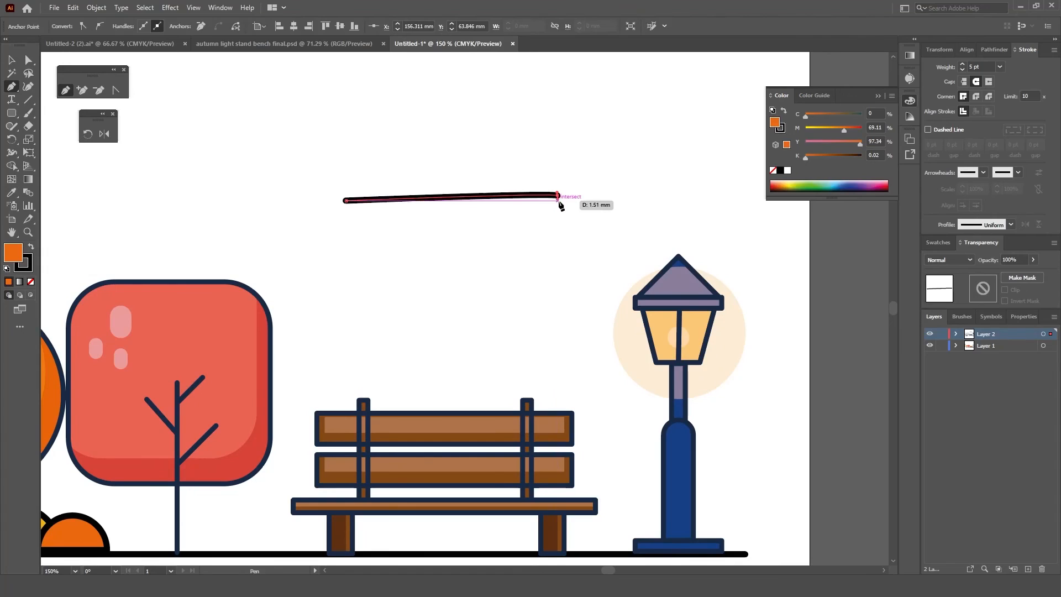
{"action": "left_click_drag", "start_coordinate": [591, 201], "coordinate": [590, 200]}
{"action": "left_click_drag", "start_coordinate": [562, 148], "coordinate": [596, 130]}
{"action": "left_click", "coordinate": [526, 151]}
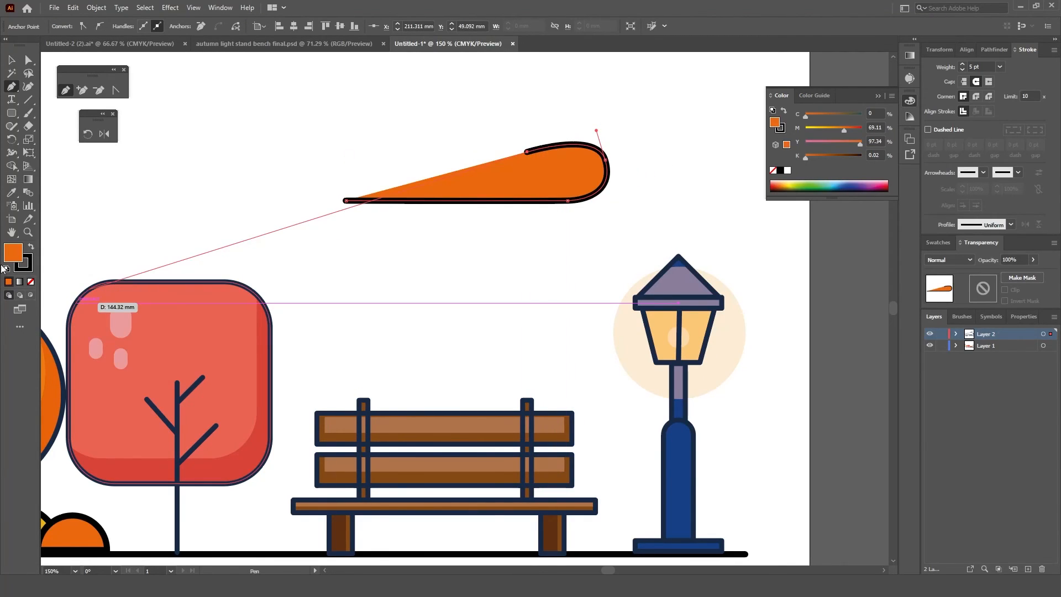
{"action": "left_click", "coordinate": [32, 283]}
{"action": "key", "text": "shift+c"}
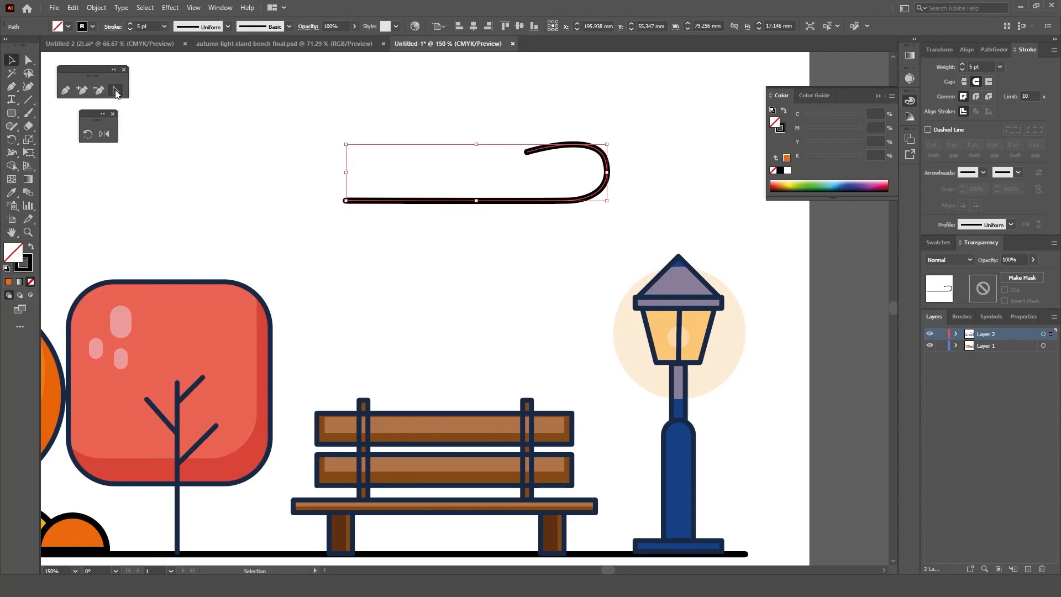
Step: Curl the wind line's open end into a rounder hook and scale the line down above the bench
{"action": "left_click_drag", "start_coordinate": [528, 155], "coordinate": [502, 202]}
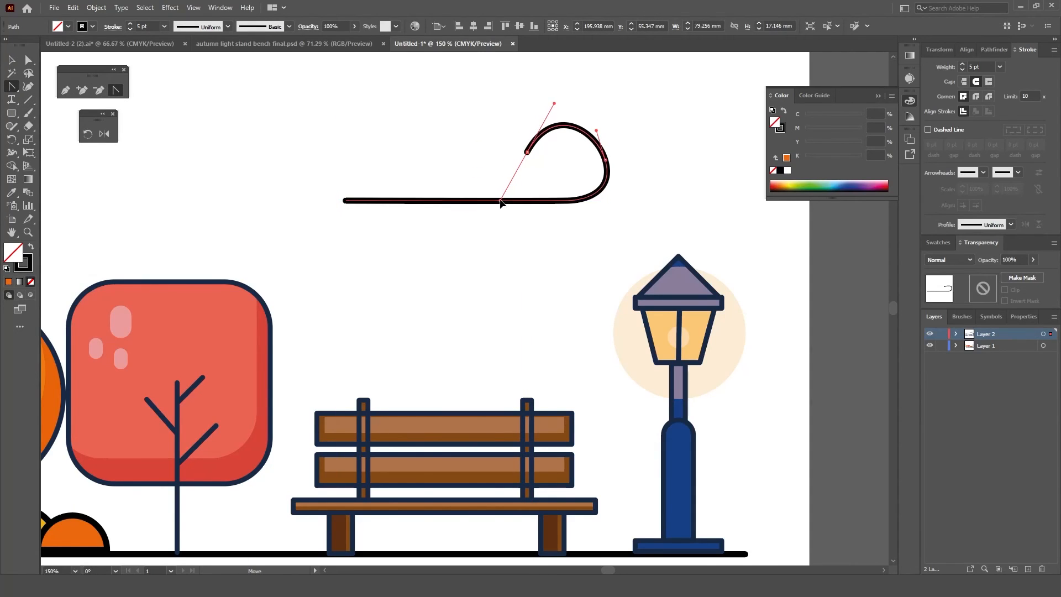
{"action": "key", "text": "v"}
{"action": "left_click_drag", "start_coordinate": [608, 205], "coordinate": [520, 243]}
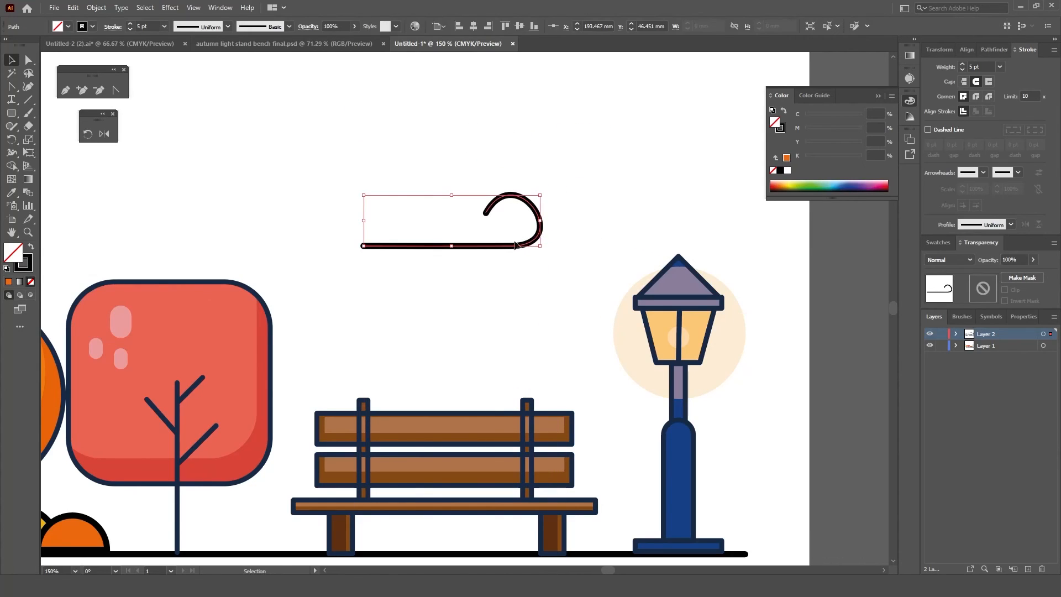
Step: Draw a short horizontal dash about 16 mm long in line with the straight end of the wind line
{"action": "key", "text": "p"}
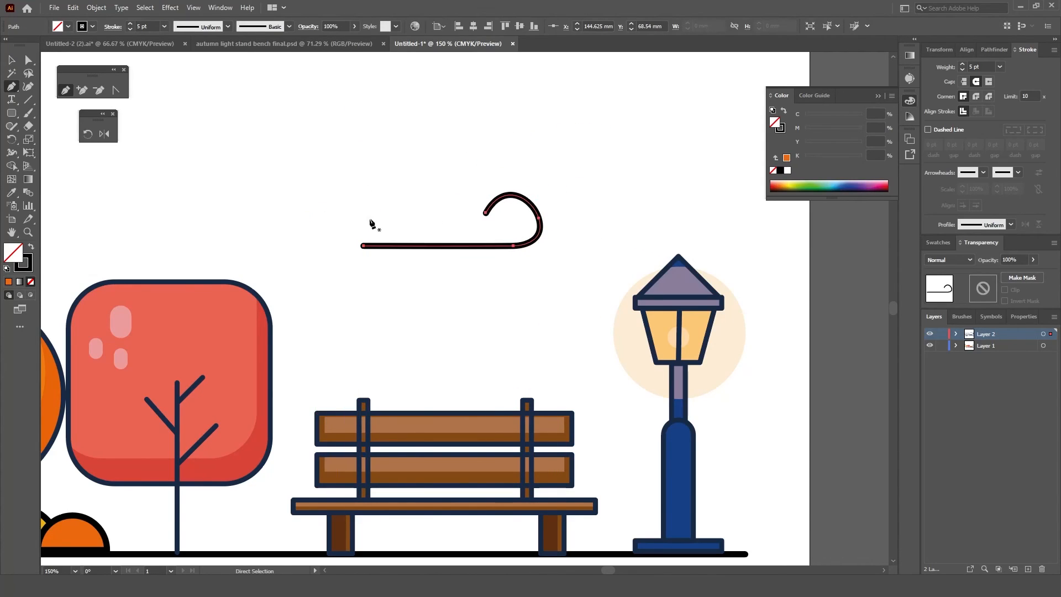
{"action": "left_click", "coordinate": [290, 243]}
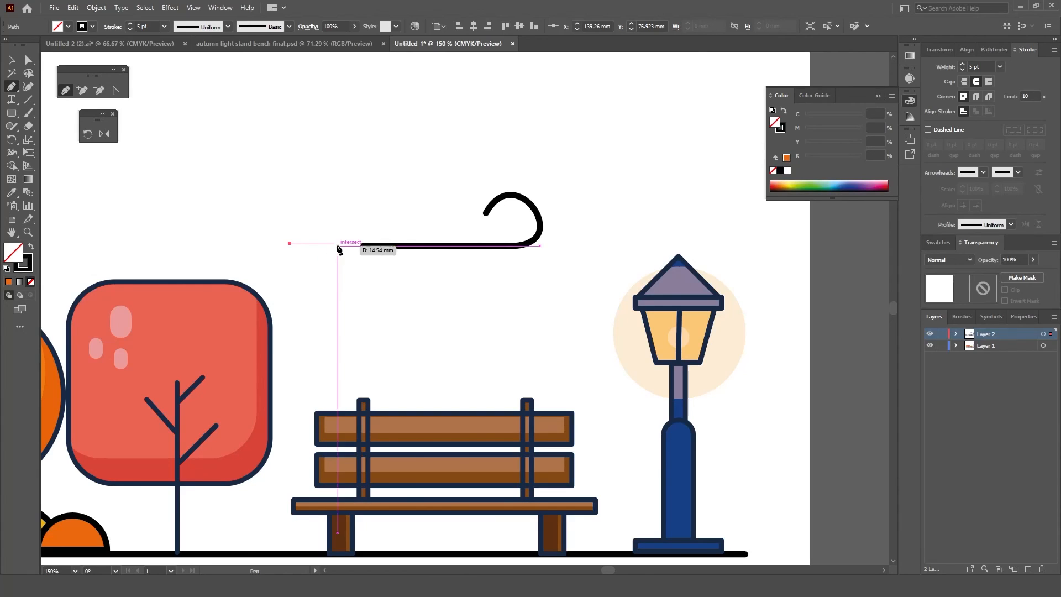
{"action": "left_click", "coordinate": [341, 243]}
{"action": "key", "text": "v"}
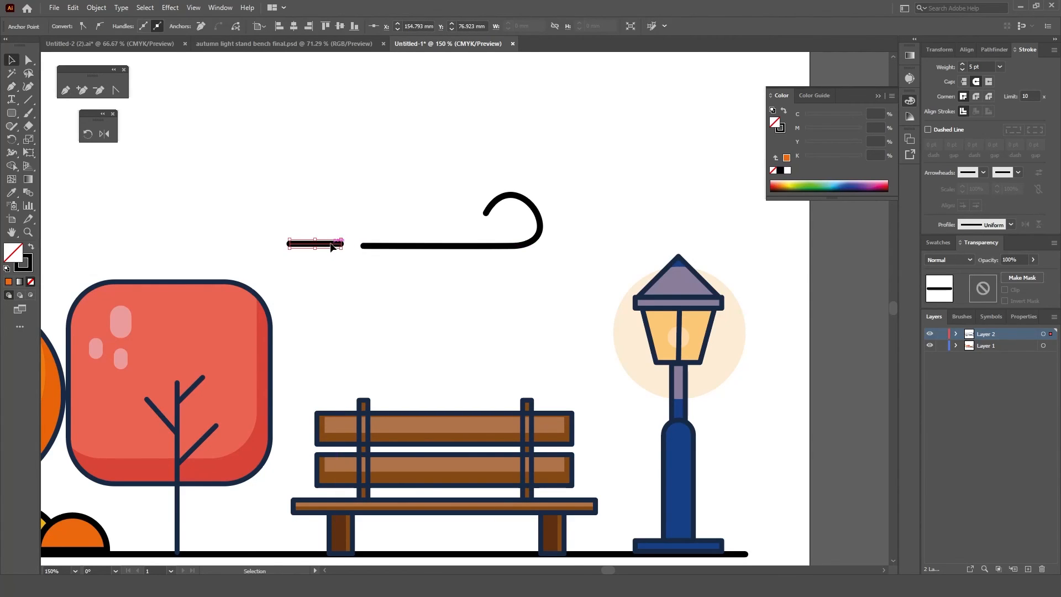
{"action": "left_click_drag", "start_coordinate": [331, 243], "coordinate": [336, 246]}
{"action": "key", "text": "Return"}
{"action": "left_click", "coordinate": [587, 376]}
Step: Draw a long and a short horizontal dash side by side just below the ground line, under the bushes and square tree
{"action": "scroll", "coordinate": [408, 225], "scroll_direction": "down", "scroll_amount": 2}
{"action": "key", "text": "p"}
{"action": "left_click", "coordinate": [243, 381]}
{"action": "left_click", "coordinate": [286, 380]}
{"action": "key", "text": "Return"}
{"action": "left_click", "coordinate": [295, 381]}
{"action": "left_click", "coordinate": [308, 381]}
{"action": "key", "text": "Return"}
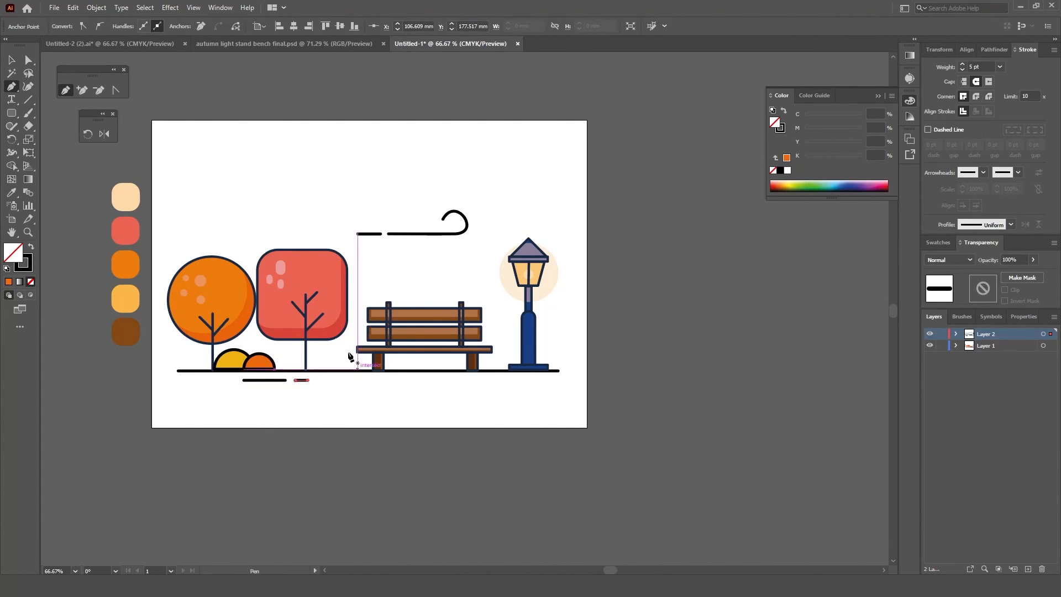
Step: Draw a horizontal dash just beneath the straight part of the wind line above the bench
{"action": "left_click", "coordinate": [373, 238]}
{"action": "left_click", "coordinate": [421, 239]}
{"action": "key", "text": "Return"}
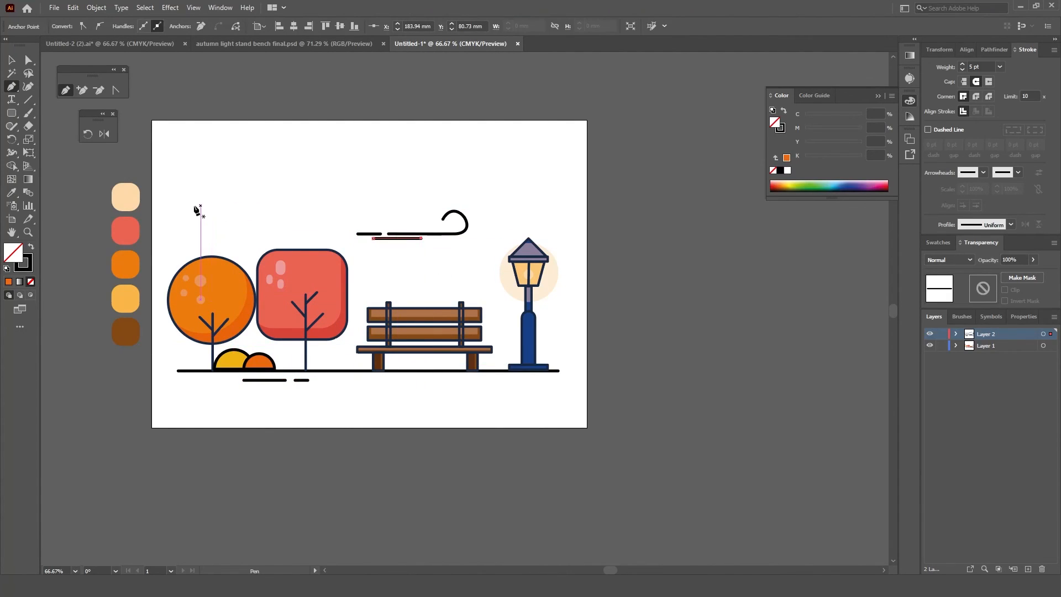
Step: Place a smaller copy of the curled wind line above the round orange tree
{"action": "key", "text": "v"}
{"action": "left_click", "coordinate": [445, 236]}
{"action": "left_click_drag", "start_coordinate": [449, 239], "coordinate": [228, 233]}
{"action": "left_click", "coordinate": [439, 307]}
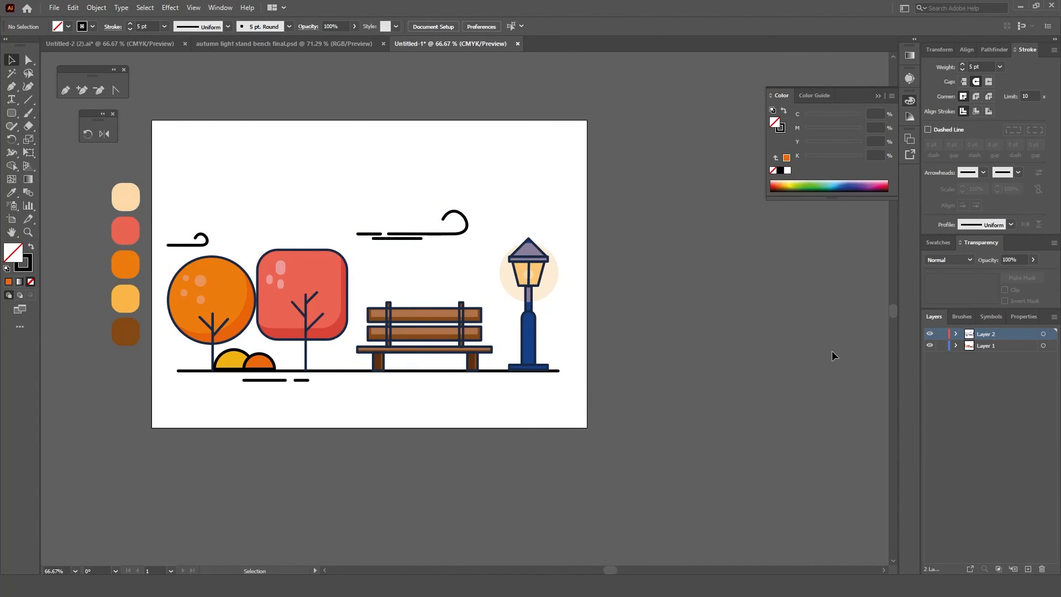
Step: Add a new layer beneath the existing ones and draw a rectangle about 301 by 210 mm on it, covering the artboard
{"action": "left_click", "coordinate": [1028, 570]}
{"action": "left_click_drag", "start_coordinate": [1006, 336], "coordinate": [1010, 363]}
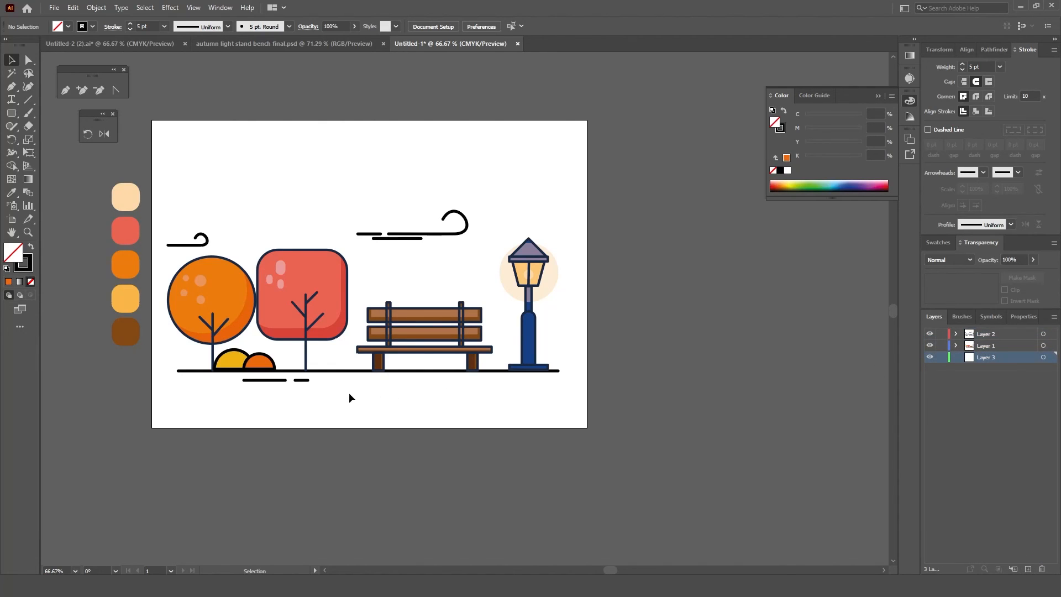
{"action": "left_click_drag", "start_coordinate": [11, 112], "coordinate": [32, 113]}
{"action": "mouse_move", "coordinate": [147, 119]}
{"action": "left_mouse_down"}
{"action": "mouse_move", "coordinate": [380, 390]}
{"action": "mouse_move", "coordinate": [606, 429]}
{"action": "mouse_move", "coordinate": [590, 427]}
{"action": "left_mouse_up"}
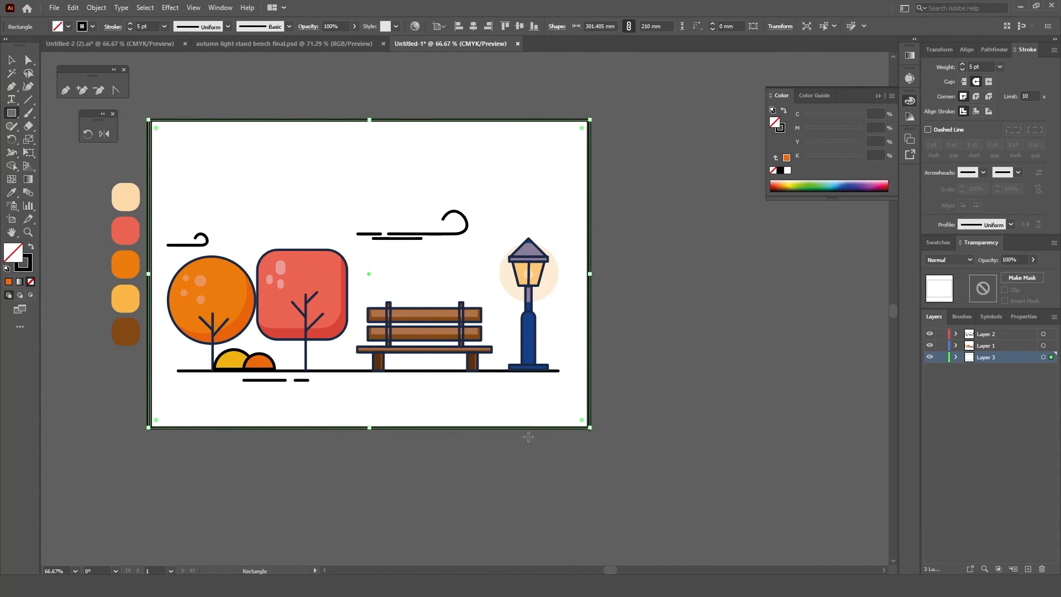
Step: Fill the background rectangle with dark gold #CE9811
{"action": "double_click", "coordinate": [14, 251]}
{"action": "left_click", "coordinate": [628, 206]}
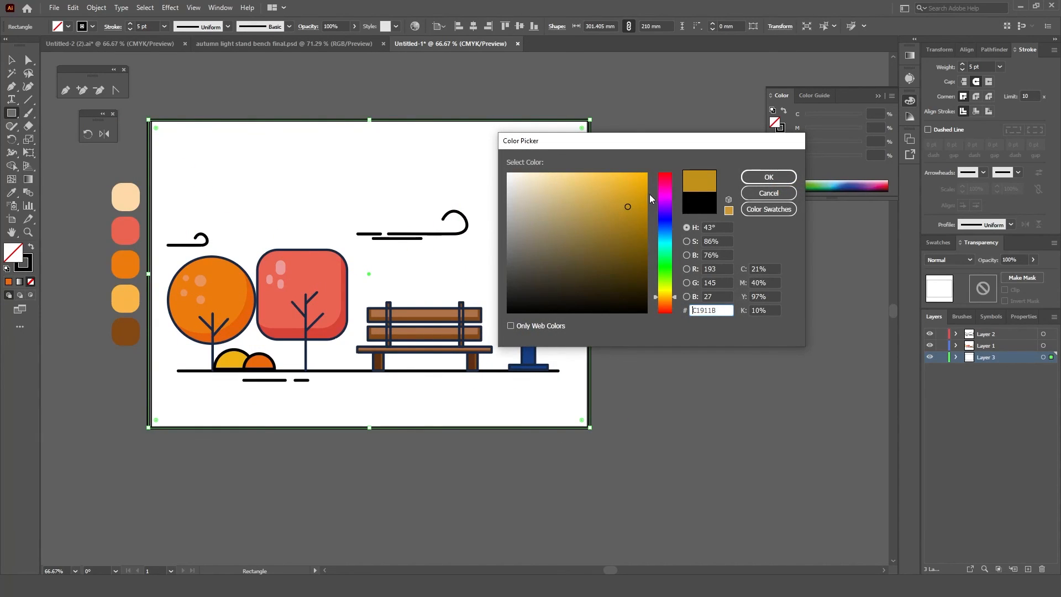
{"action": "left_click", "coordinate": [769, 177]}
Step: Fill the background rectangle with a pale peach colour
{"action": "double_click", "coordinate": [14, 252]}
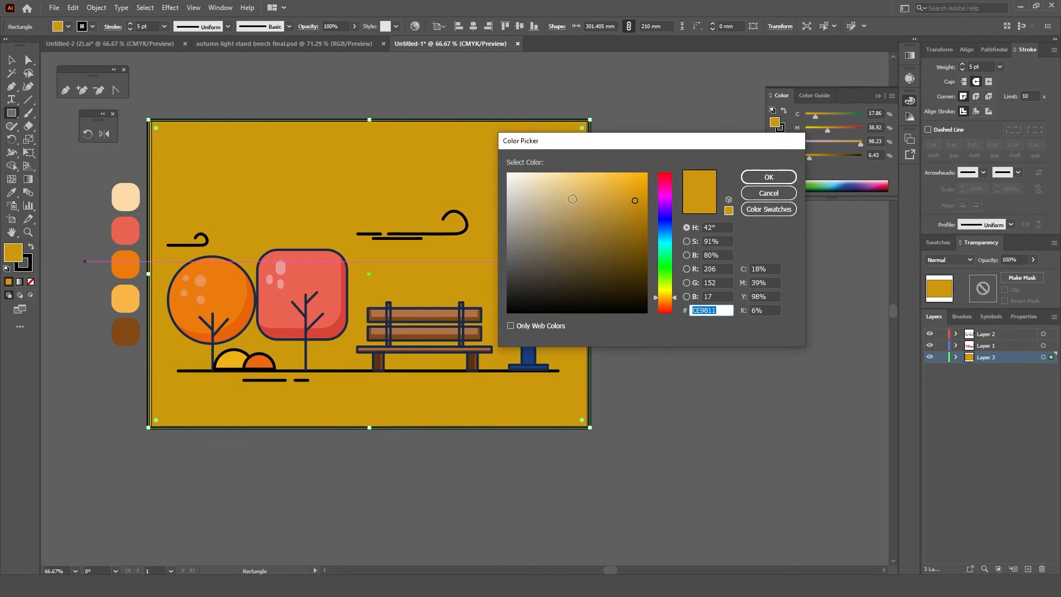
{"action": "left_click", "coordinate": [536, 180]}
{"action": "left_click", "coordinate": [675, 300]}
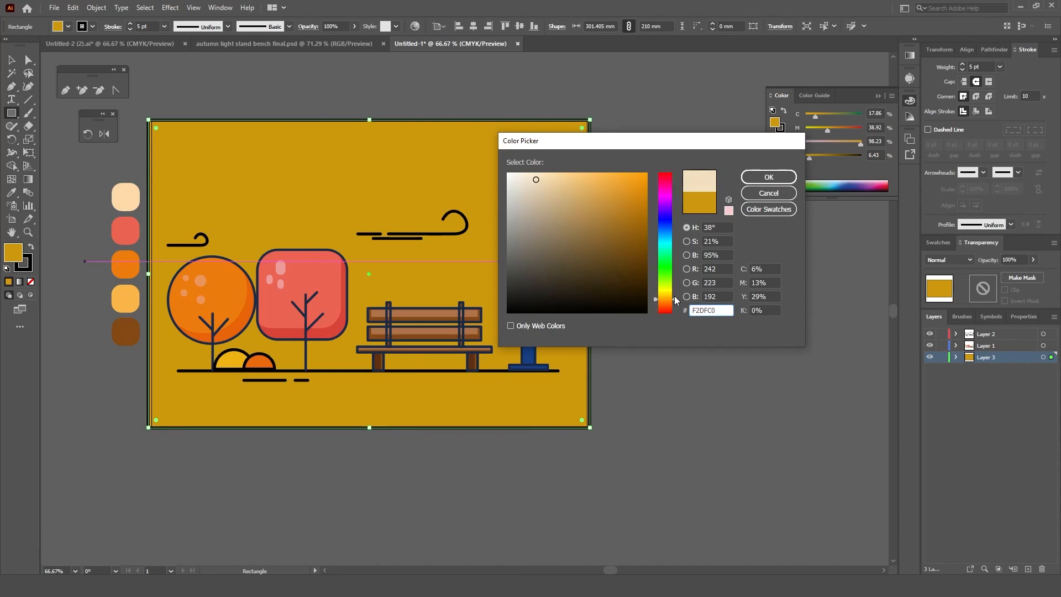
{"action": "left_click_drag", "start_coordinate": [675, 300], "coordinate": [675, 302]}
{"action": "left_click", "coordinate": [769, 177]}
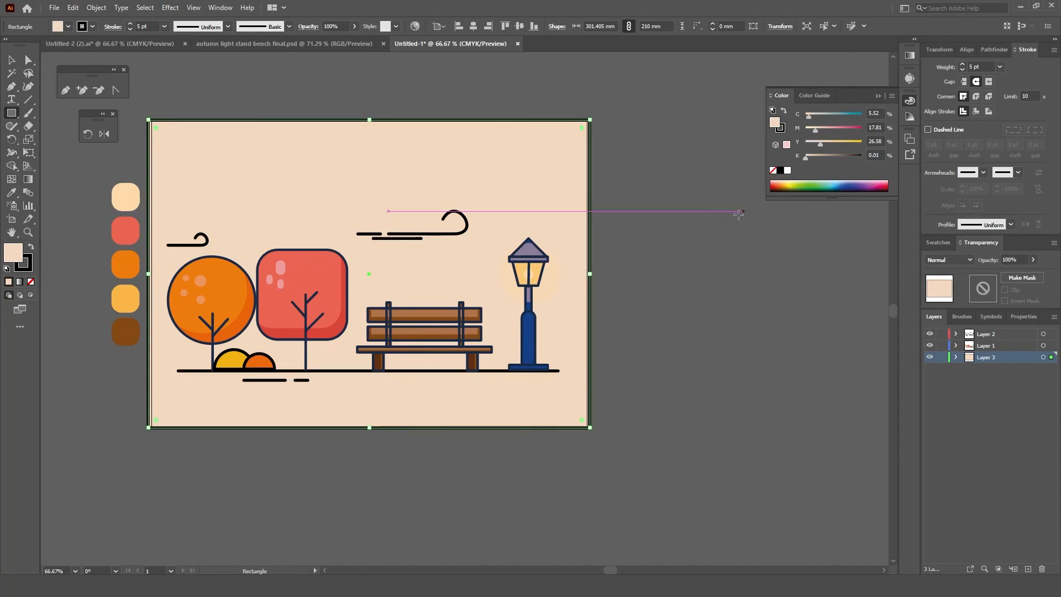